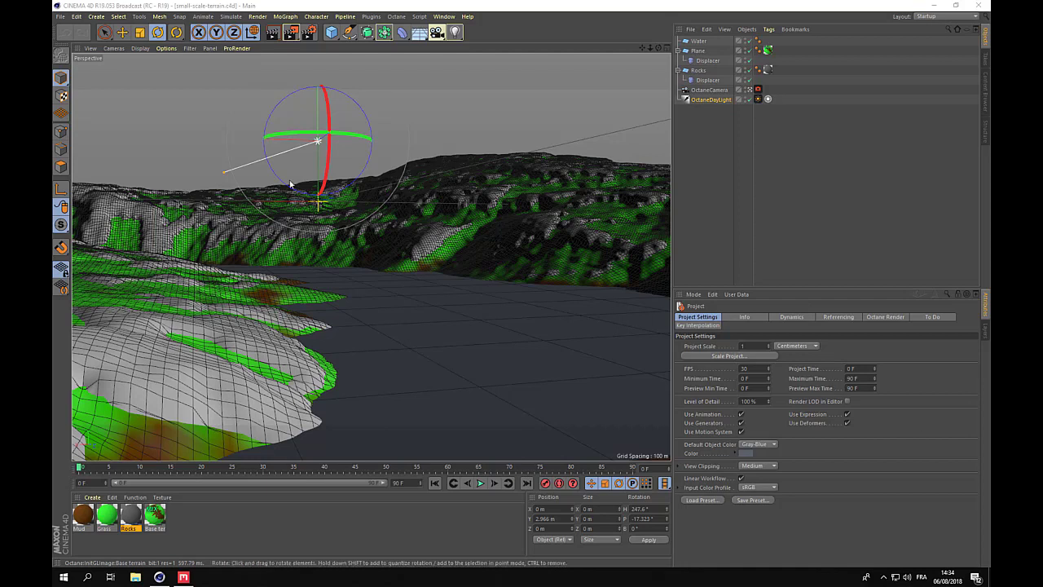
Switch the viewport to Gouraud Shading, then toggle the Water plane's visibility off and back on.
left_click(141, 48)
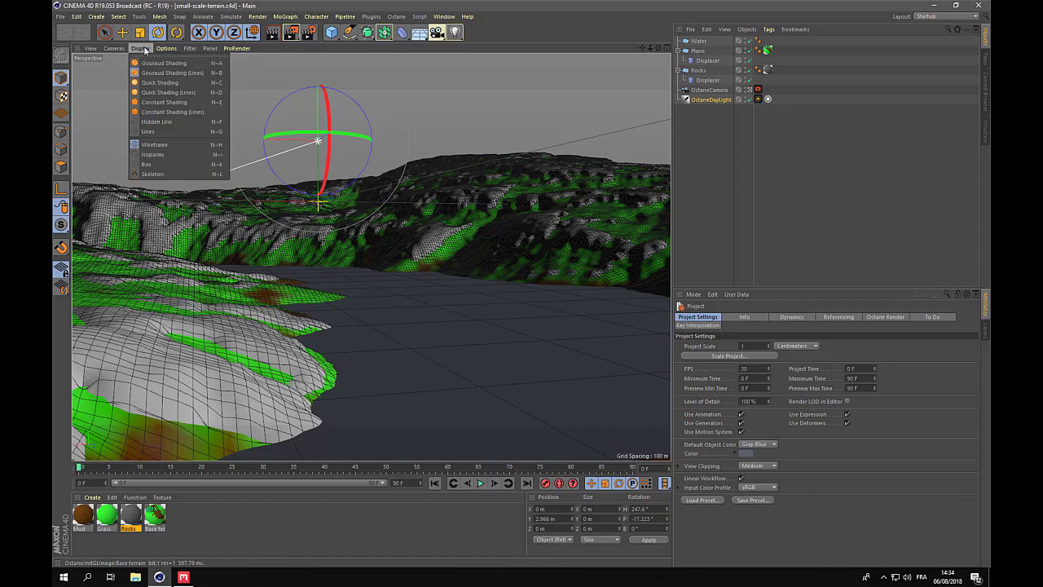
left_click(155, 64)
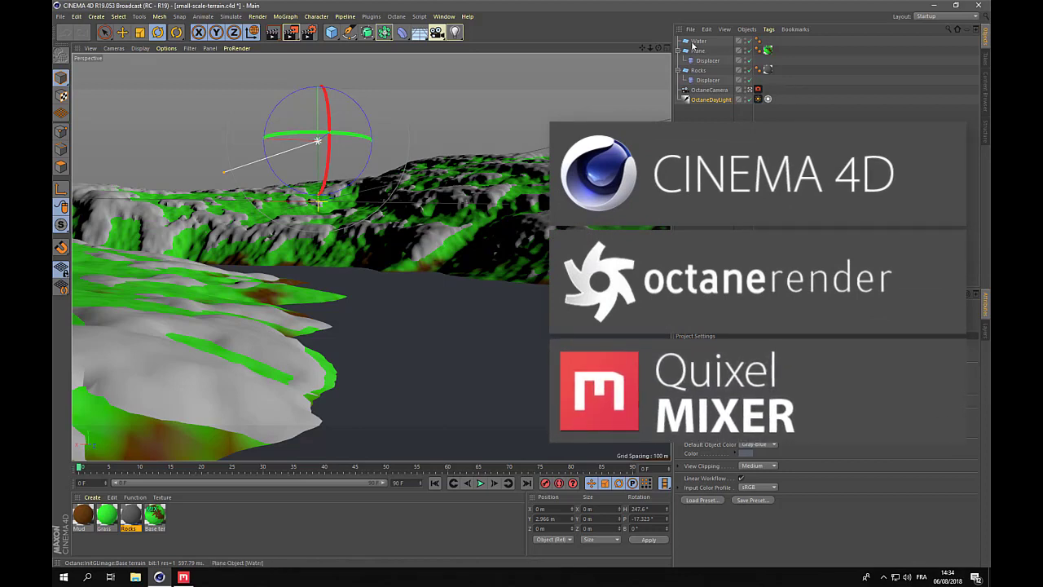
left_click(721, 41)
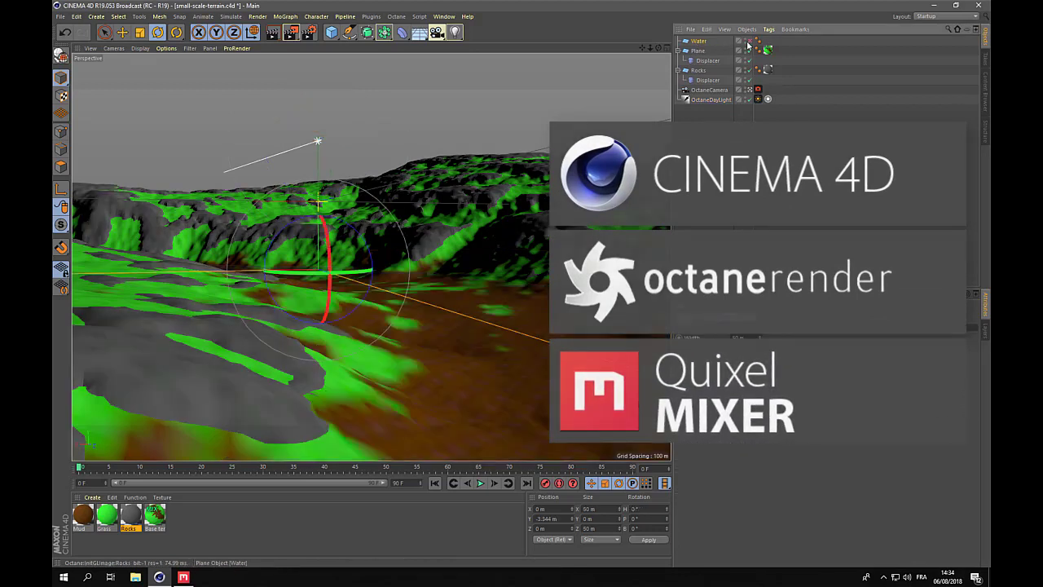
left_click(747, 43)
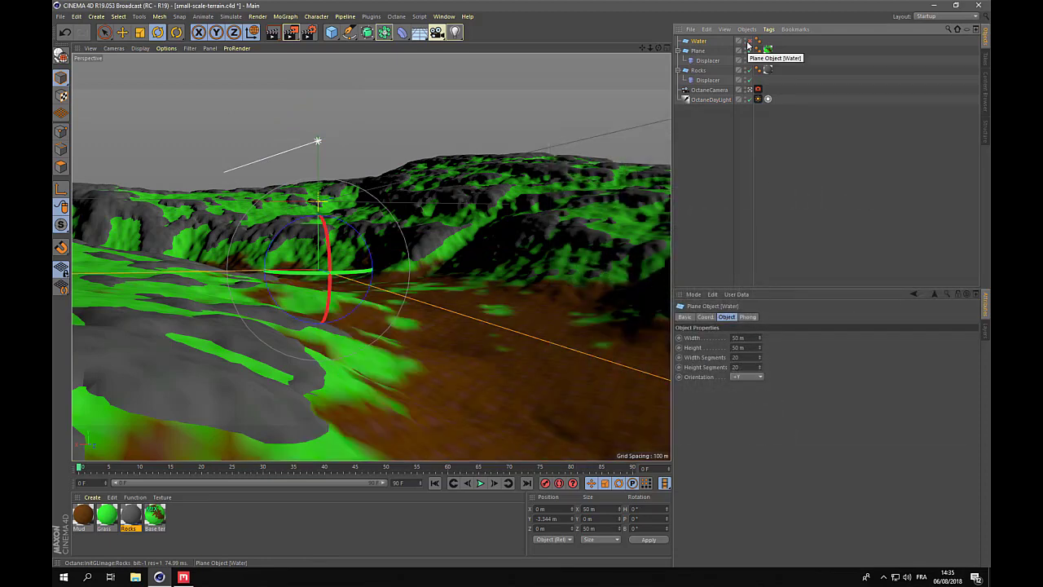
left_click(748, 43)
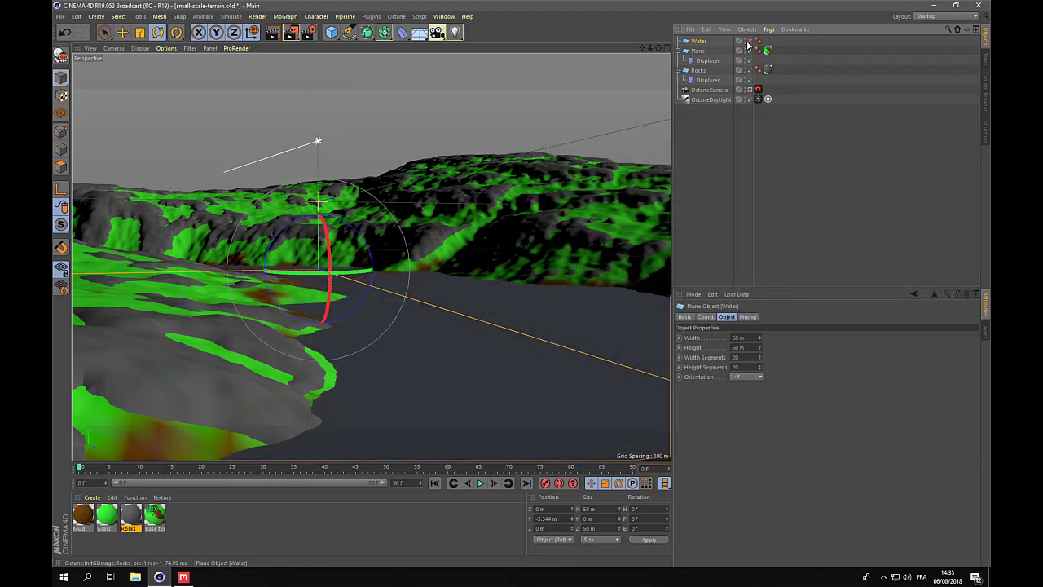
left_click(747, 44)
left_click(747, 43)
Create a new 4096 px Specular mix named 'Mud' in Quixel Mixer.
left_click(186, 577)
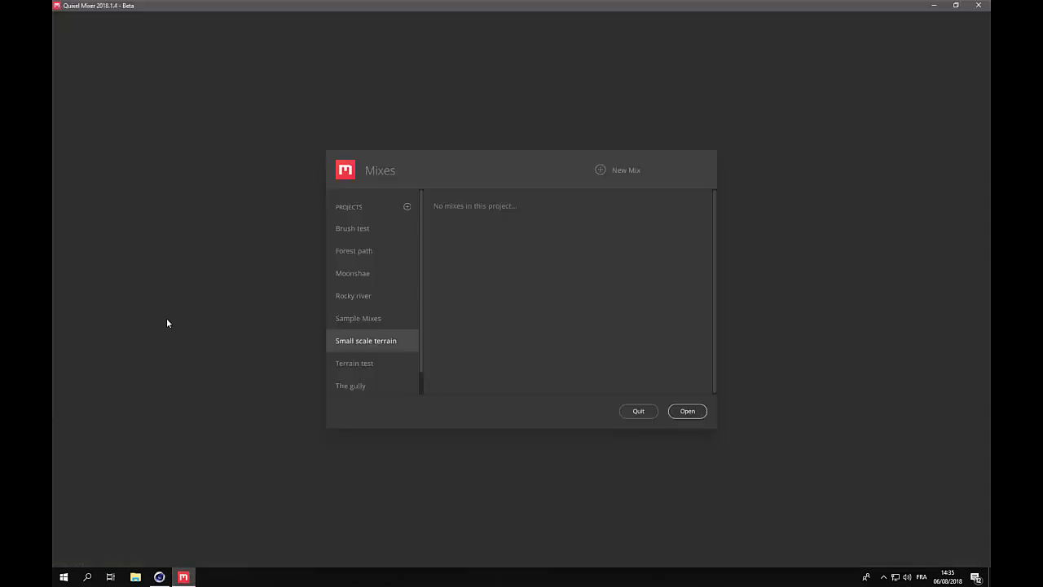
left_click(603, 171)
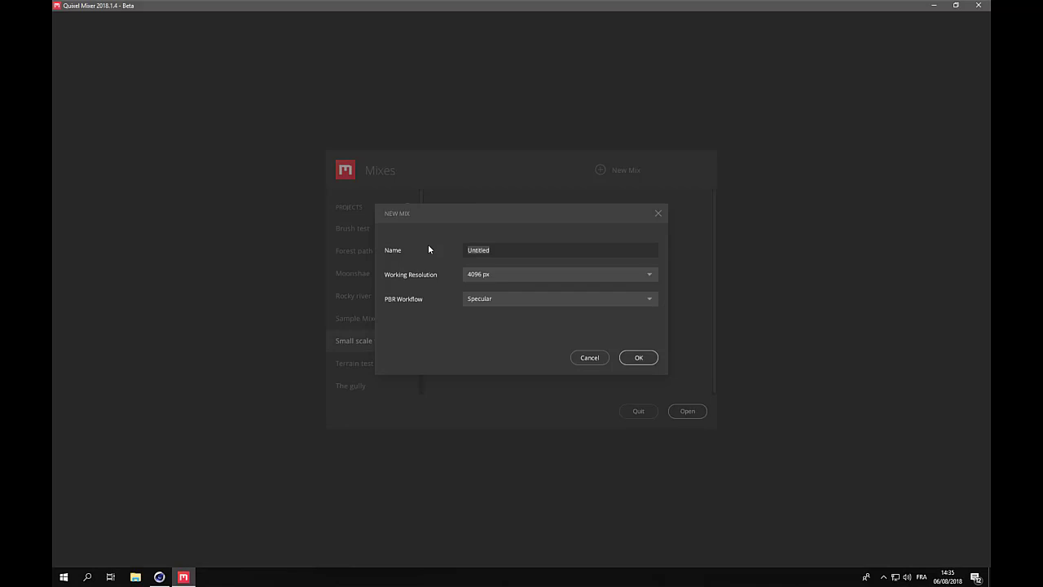
type("Mud")
left_click(640, 358)
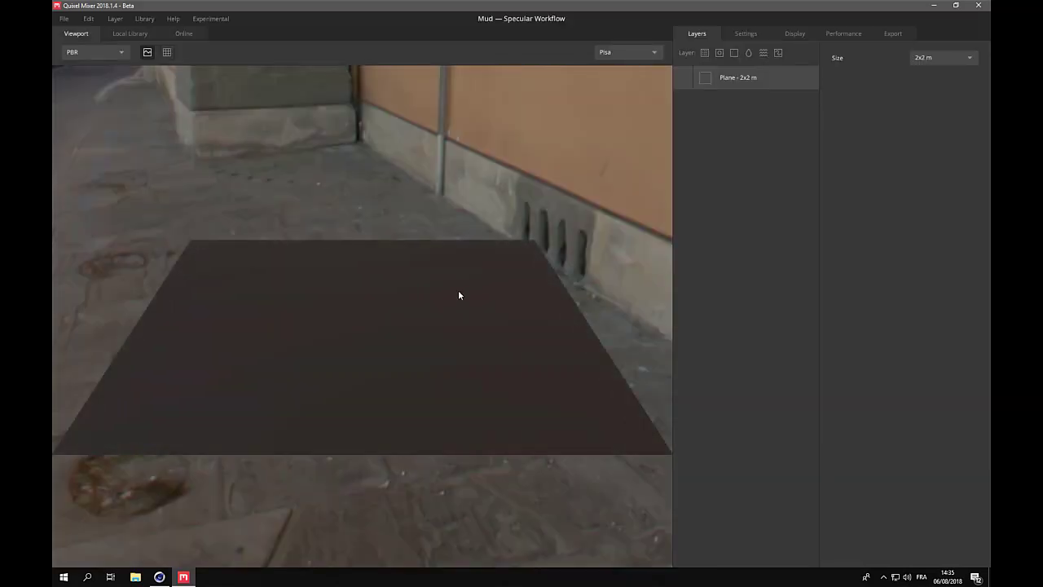
Orbit the viewport around the empty 2x2 m Mud plane.
left_click_drag(315, 325, 370, 333)
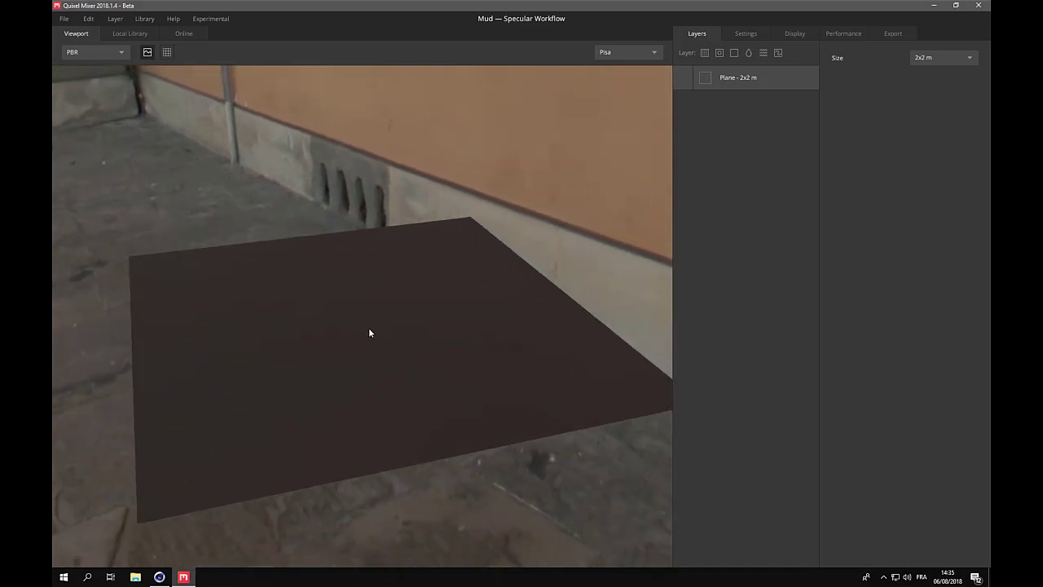
Add the Soil Dirt surface from the Local Library as the Mud mix's first layer.
left_click(705, 53)
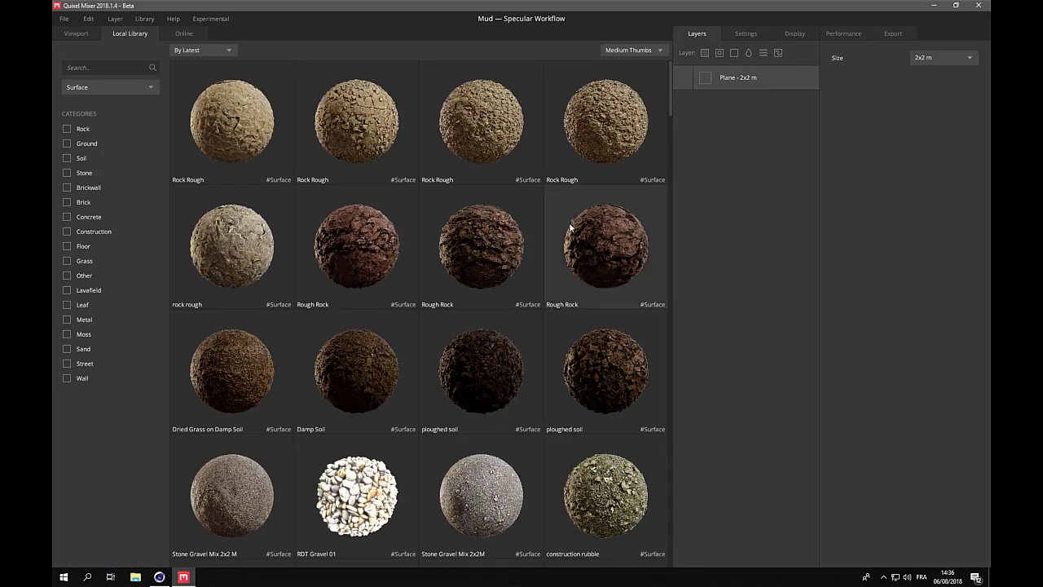
scroll(570, 228, "down", 10)
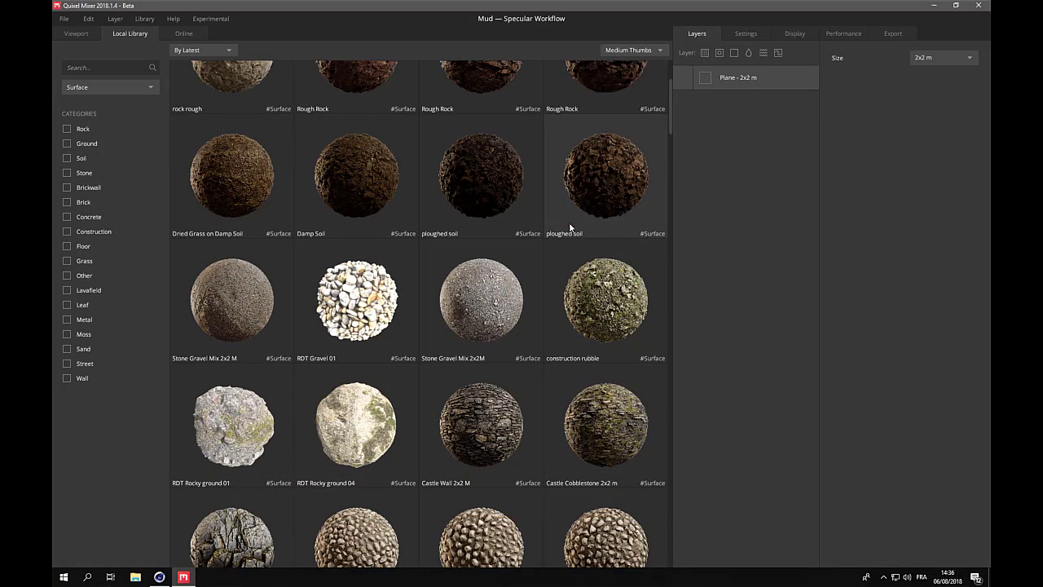
scroll(570, 229, "down", 10)
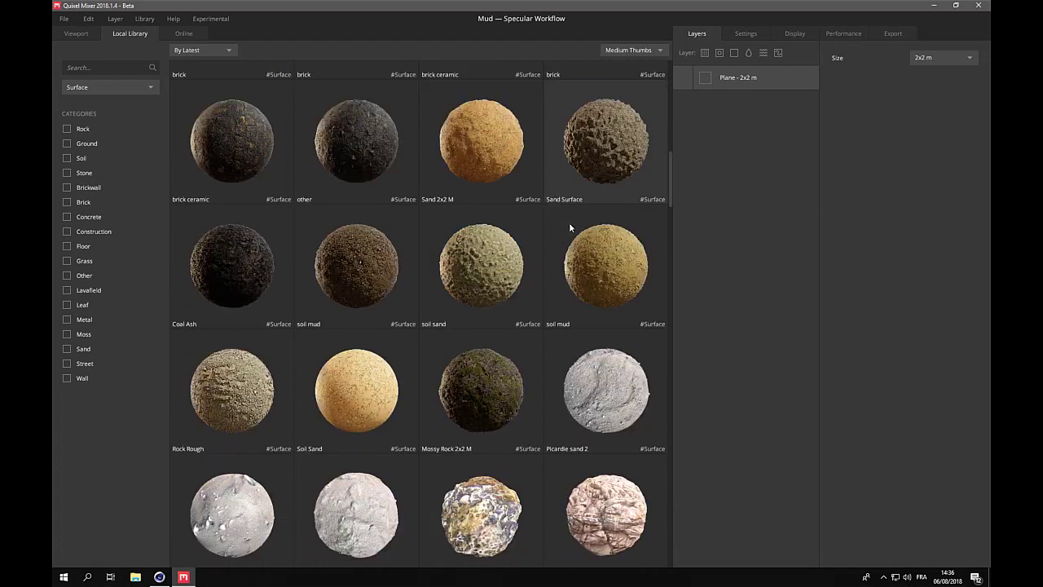
scroll(570, 226, "down", 6)
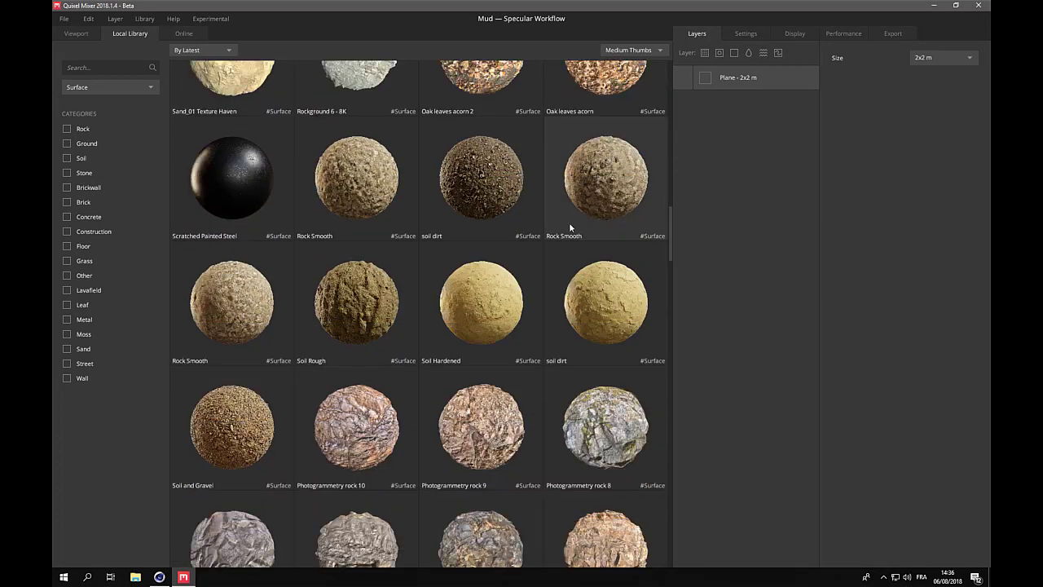
left_click(525, 189)
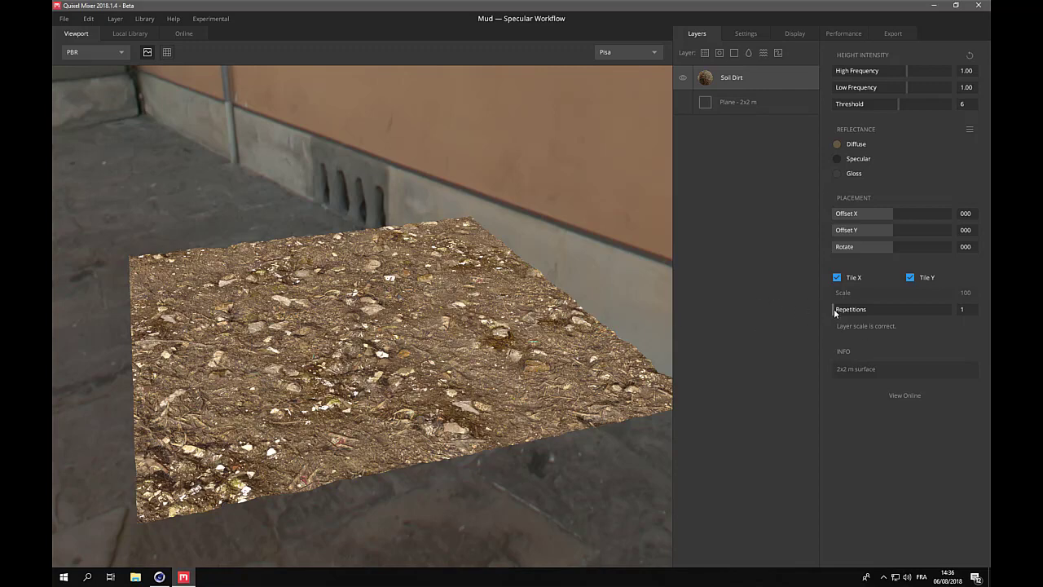
Set the Soil Dirt layer's Repetitions to 3 and view the plane from above.
left_click_drag(835, 311, 845, 311)
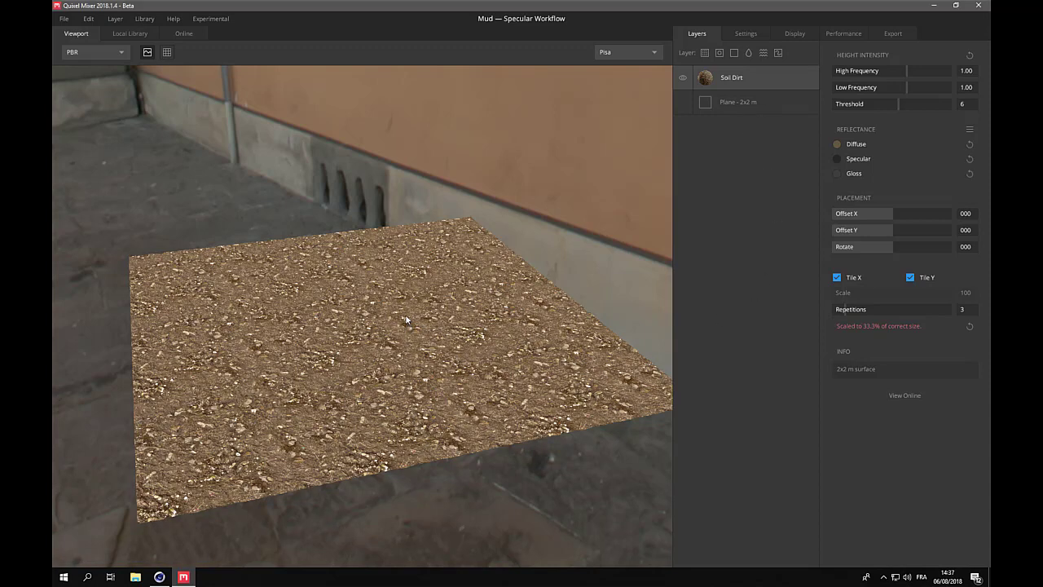
left_click_drag(407, 319, 446, 353)
scroll(424, 380, "up", 3)
scroll(417, 392, "up", 2)
scroll(387, 284, "down", 3)
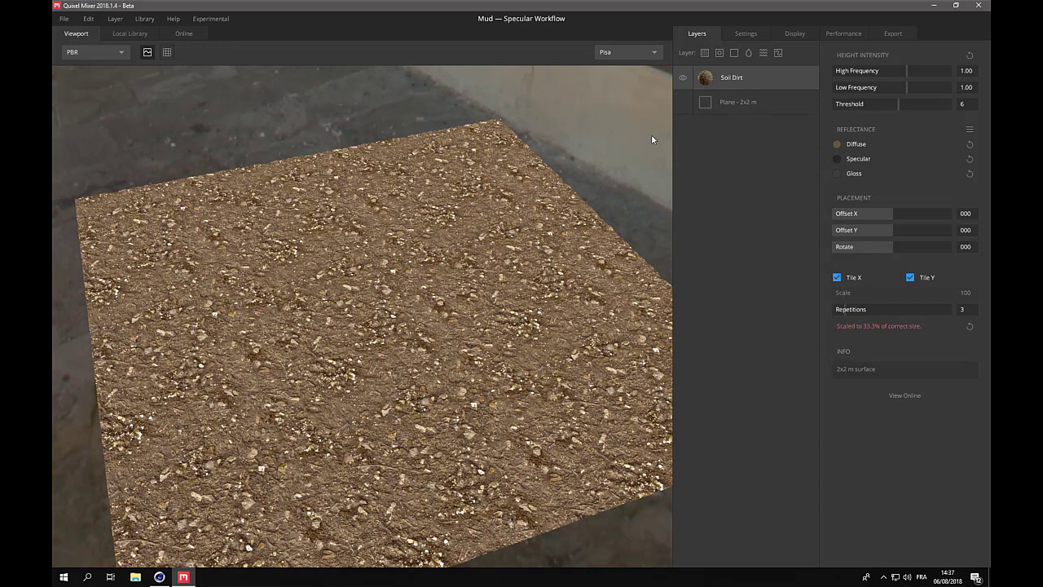
Add the Pkbch surface from the library as a second layer over Soil Dirt.
left_click(708, 56)
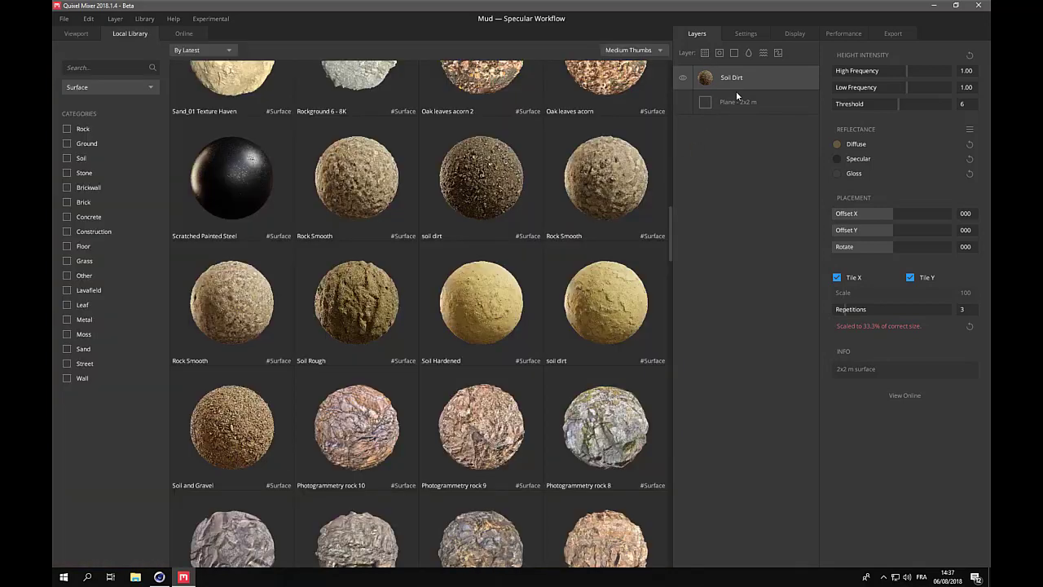
left_click_drag(669, 212, 671, 274)
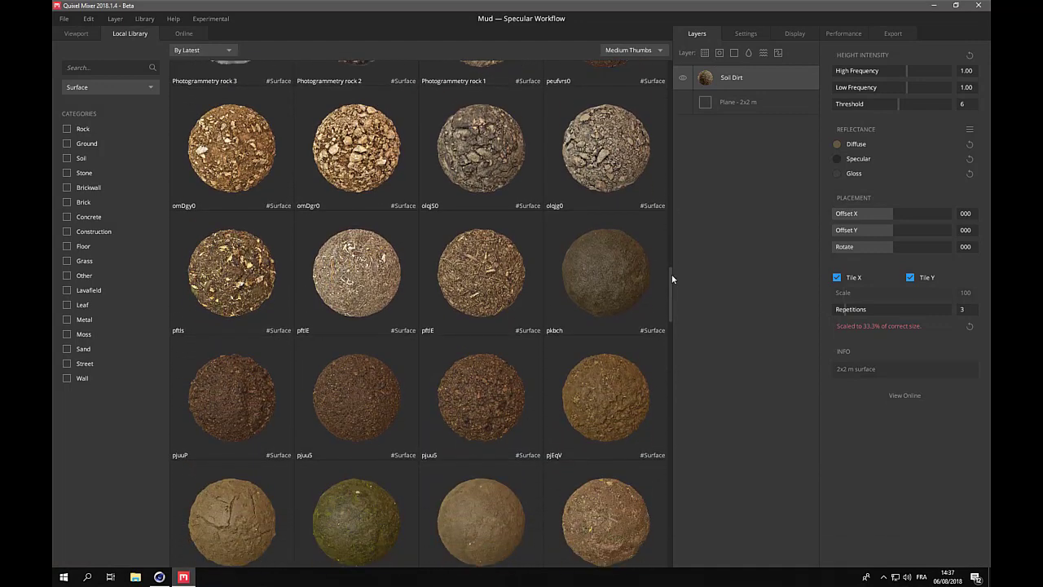
left_click(612, 259)
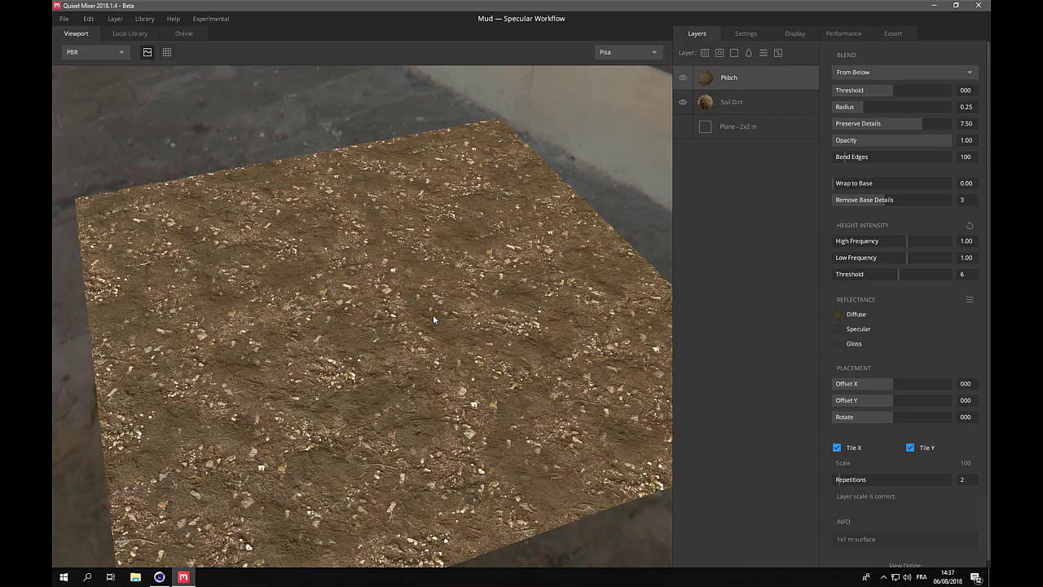
scroll(433, 317, "up", 3)
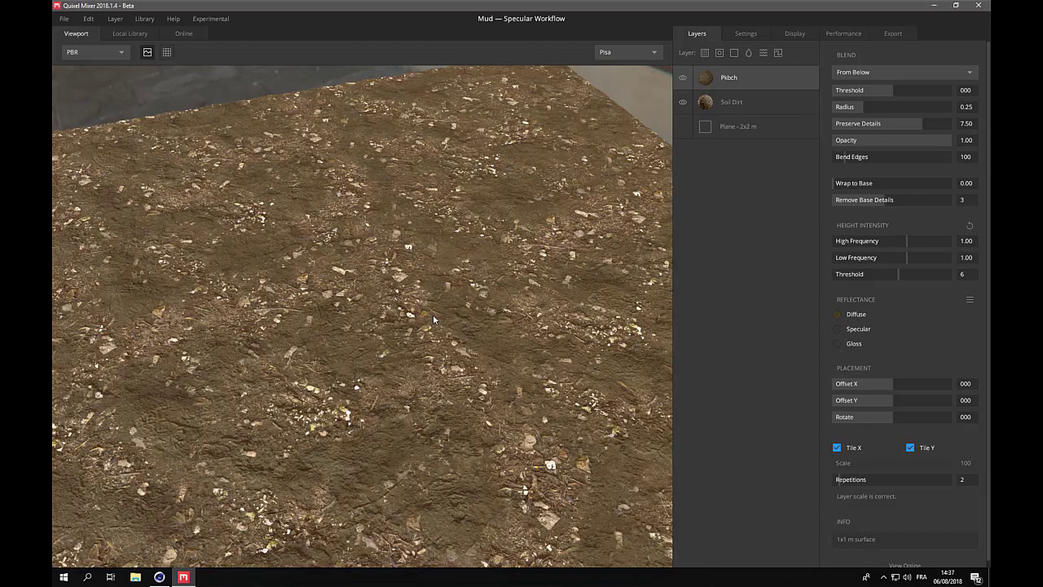
scroll(433, 314, "down", 2)
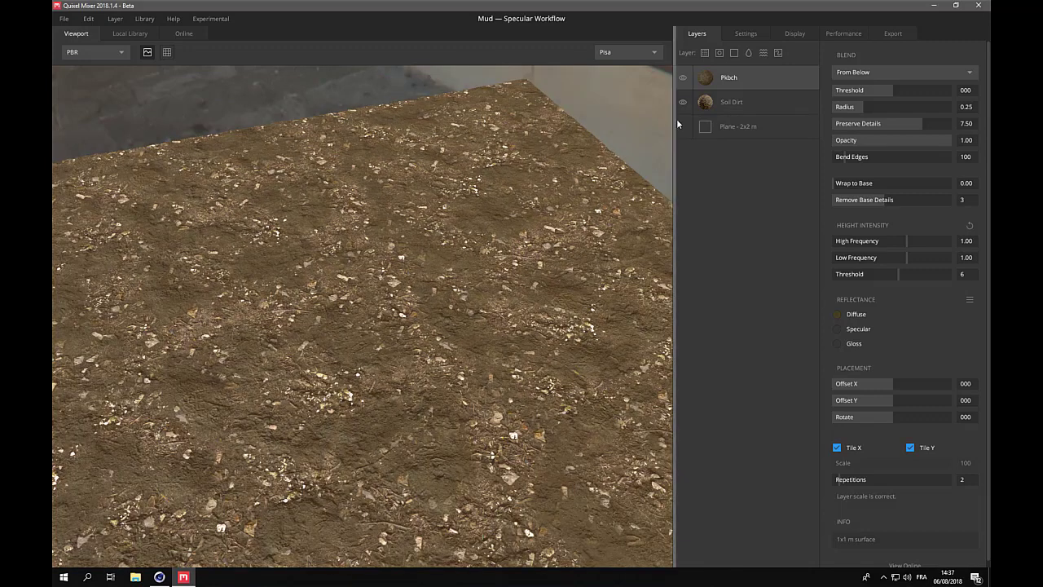
Hide and reshow the Pkbch layer to compare, then select the Soil Dirt layer.
left_click(683, 78)
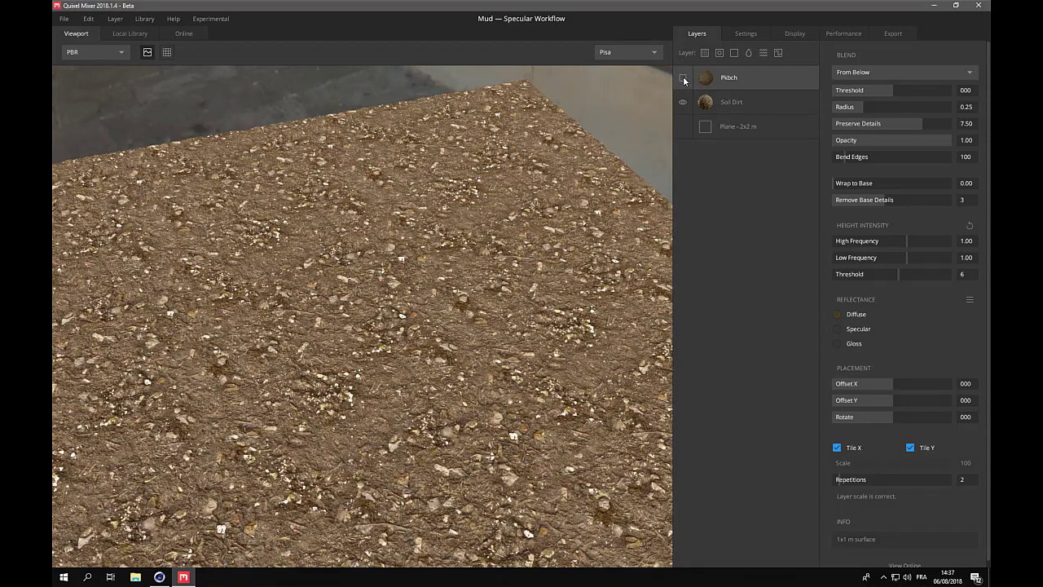
left_click(683, 78)
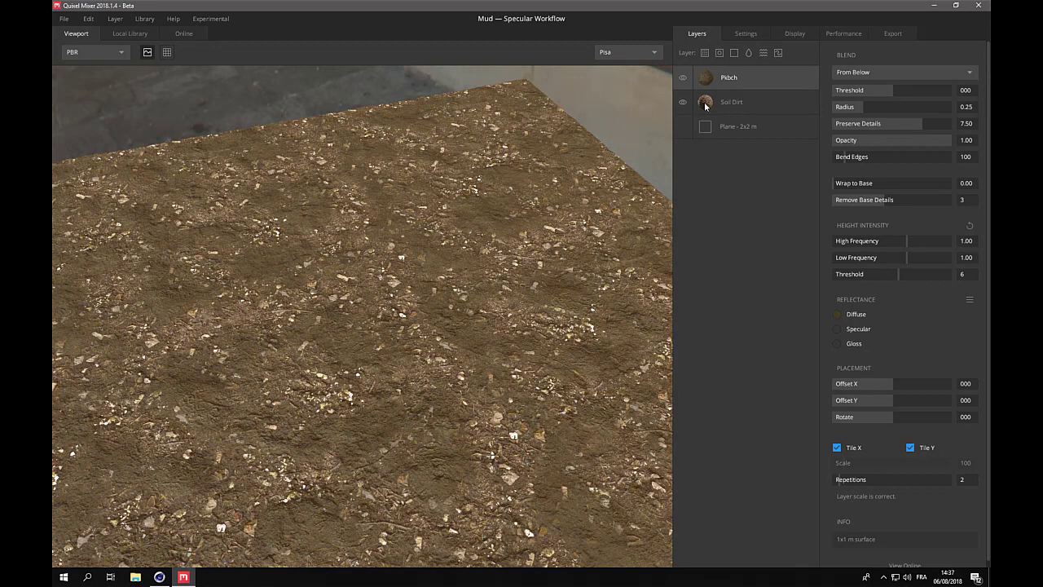
left_click(706, 106)
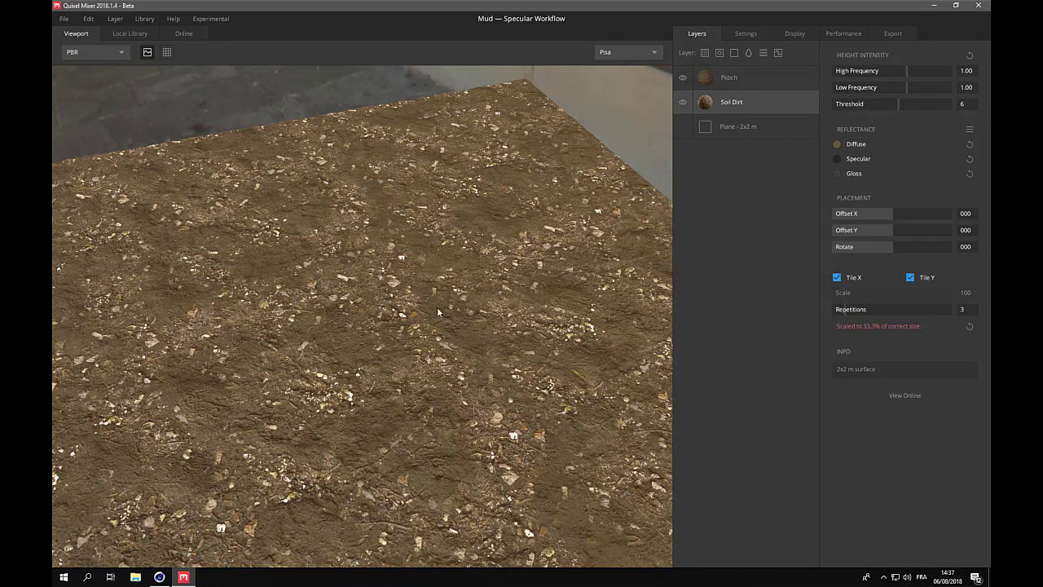
Tint the Pkbch layer's diffuse colour to hue 38 (hex 453923) and apply it.
left_click(837, 145)
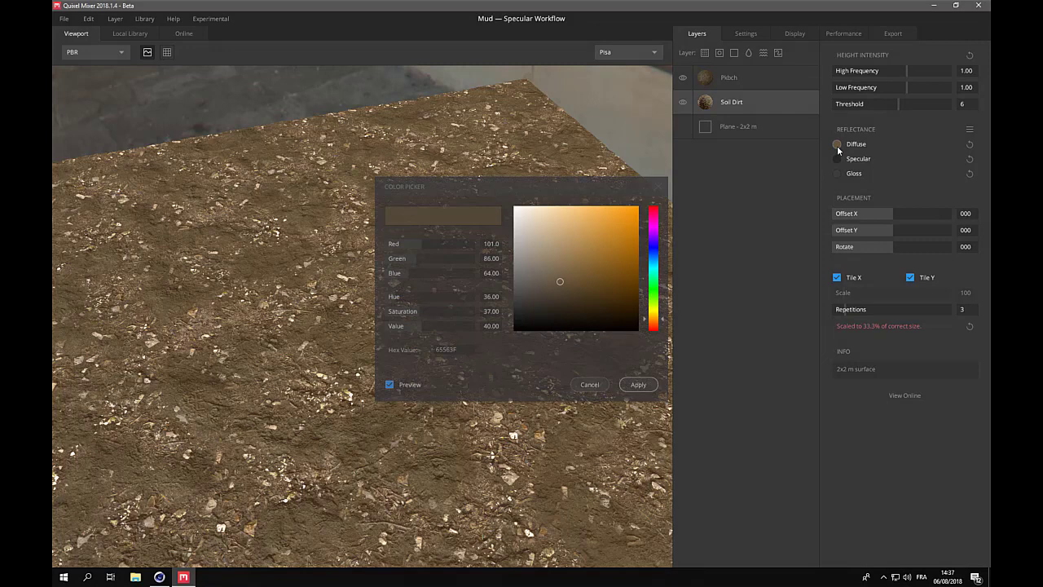
left_click(589, 383)
left_click(703, 82)
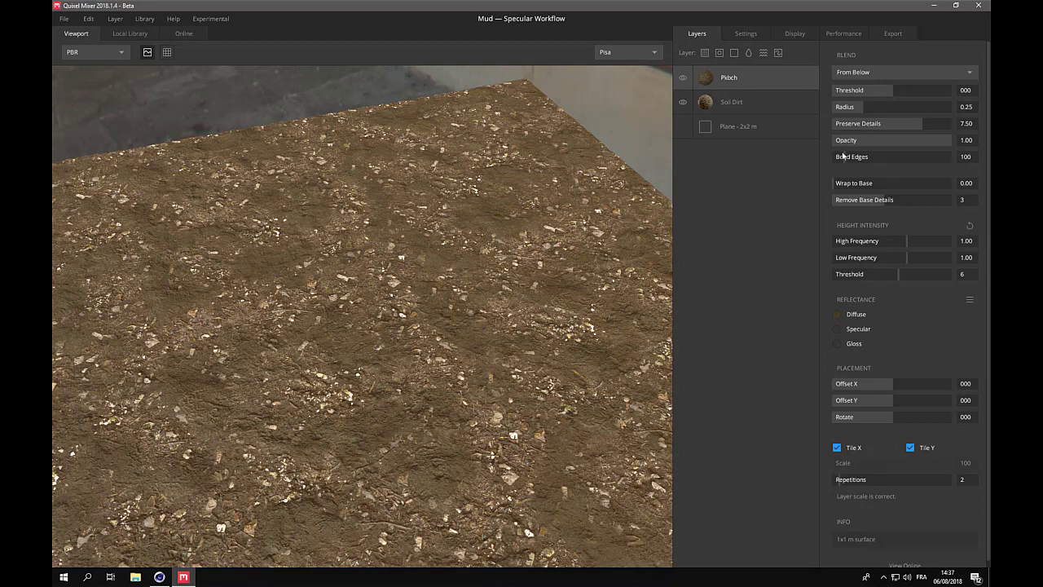
left_click(840, 314)
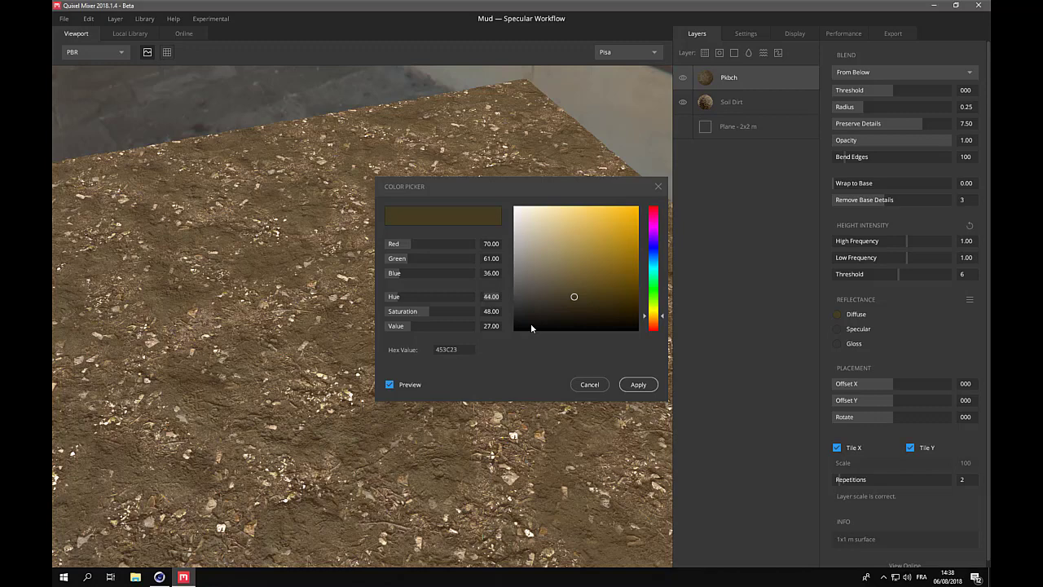
key("BackSpace")
key("BackSpace")
key("BackSpace")
key("BackSpace")
key("BackSpace")
type("38")
key("Return")
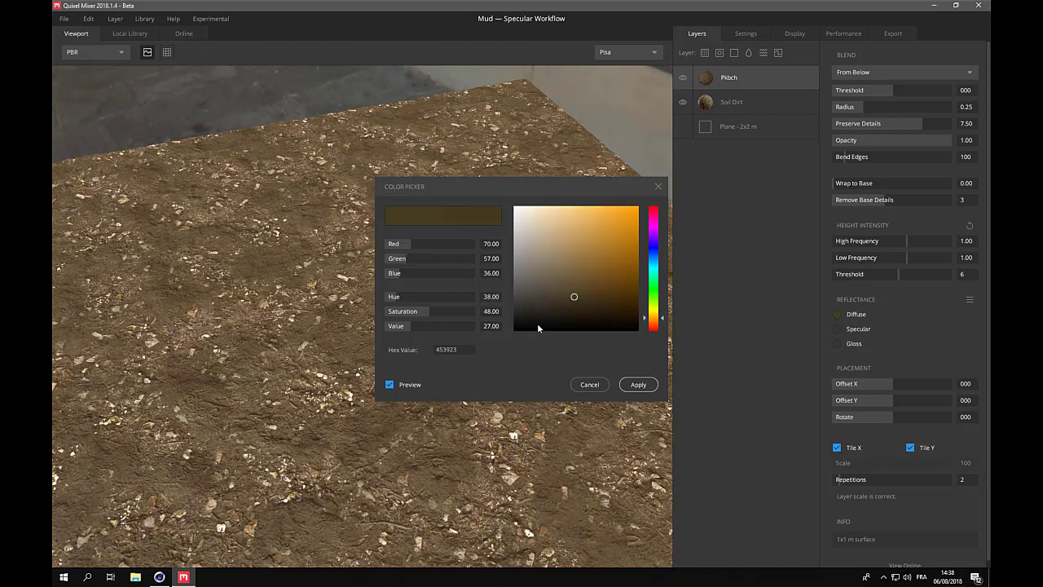
left_click(640, 384)
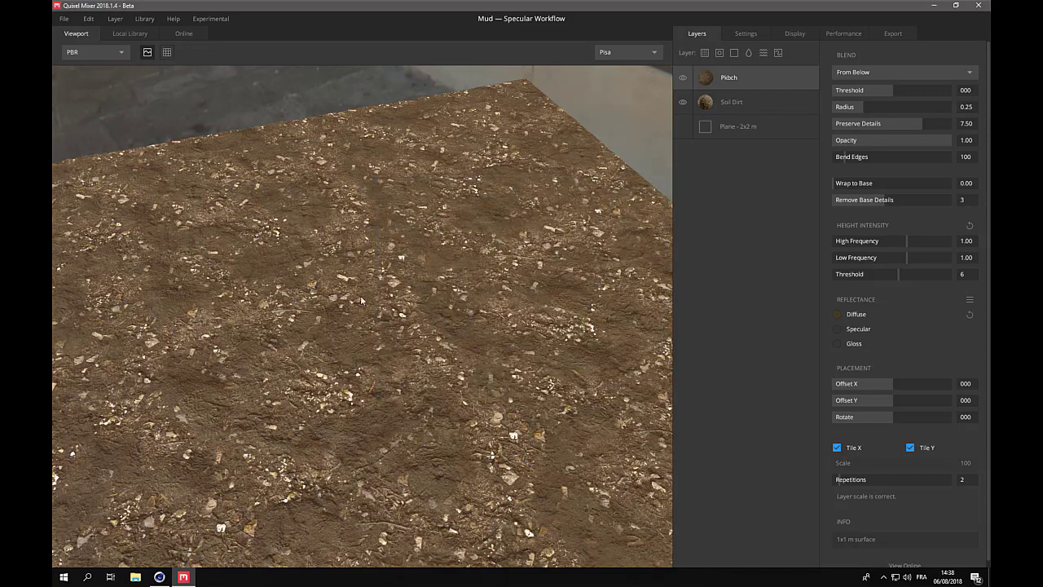
scroll(421, 335, "up", 2)
scroll(421, 336, "down", 2)
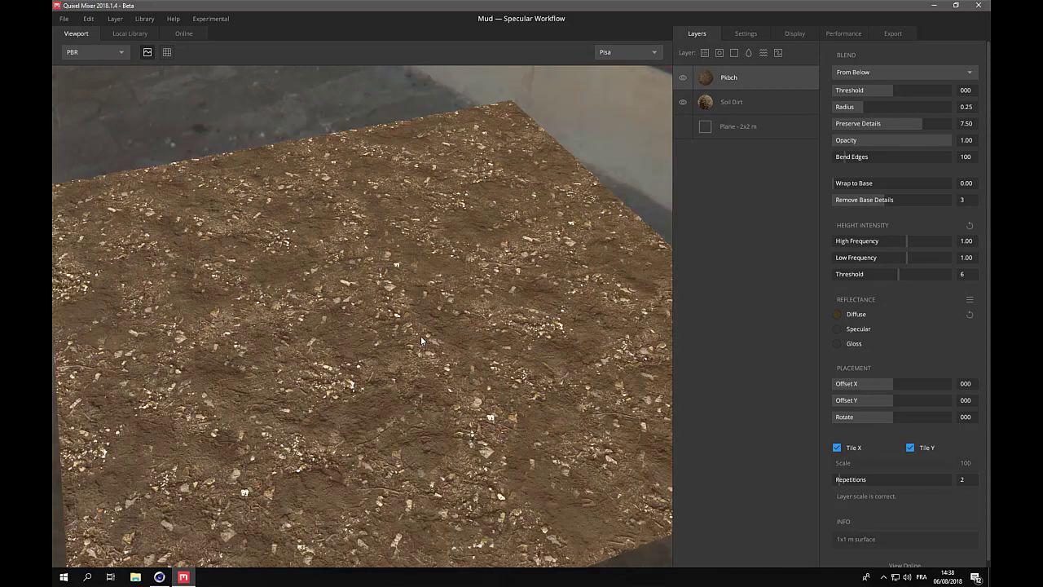
scroll(421, 336, "down", 3)
scroll(421, 336, "up", 4)
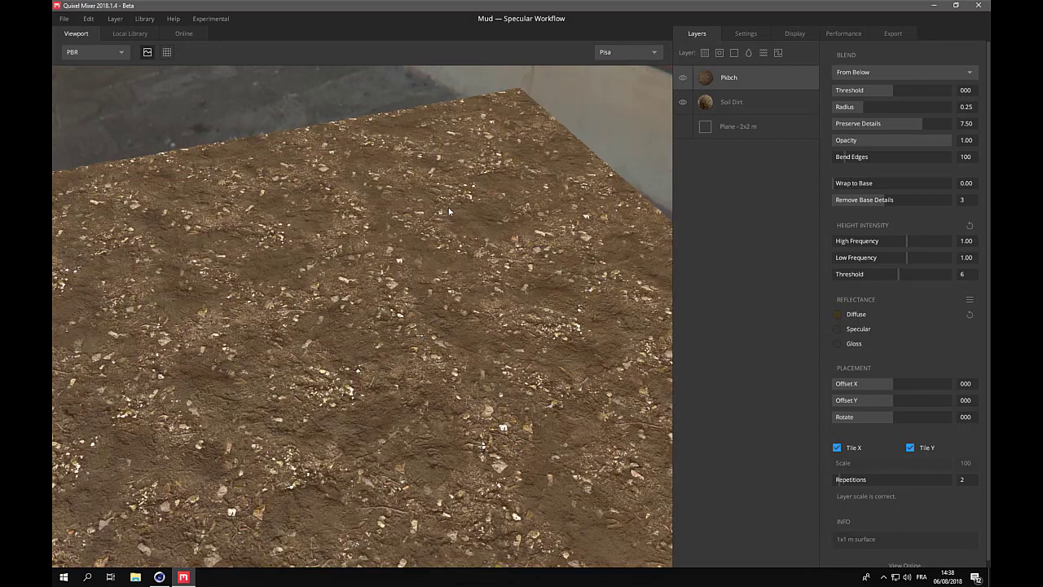
scroll(342, 335, "down", 3)
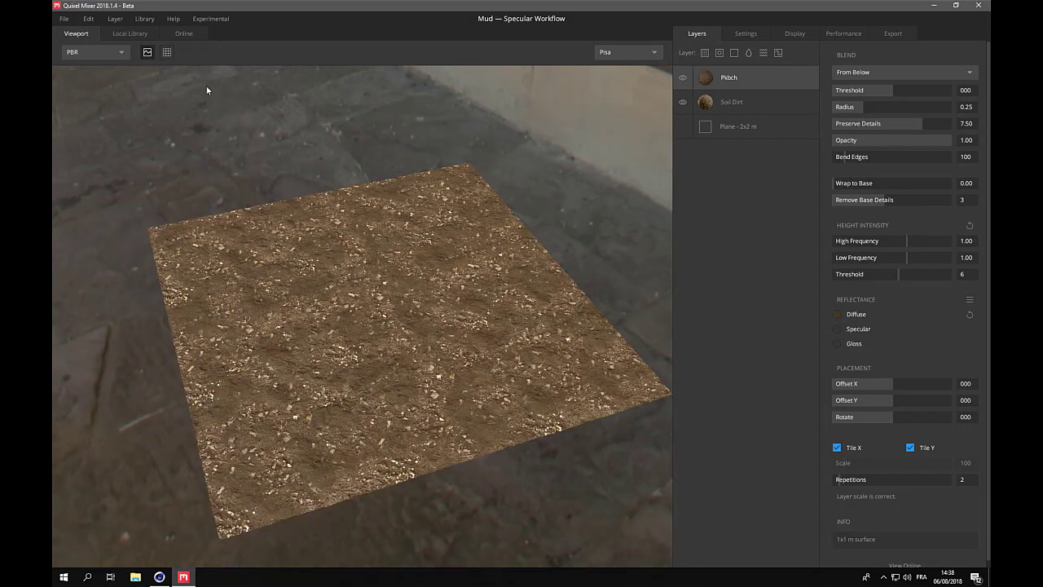
left_click(166, 53)
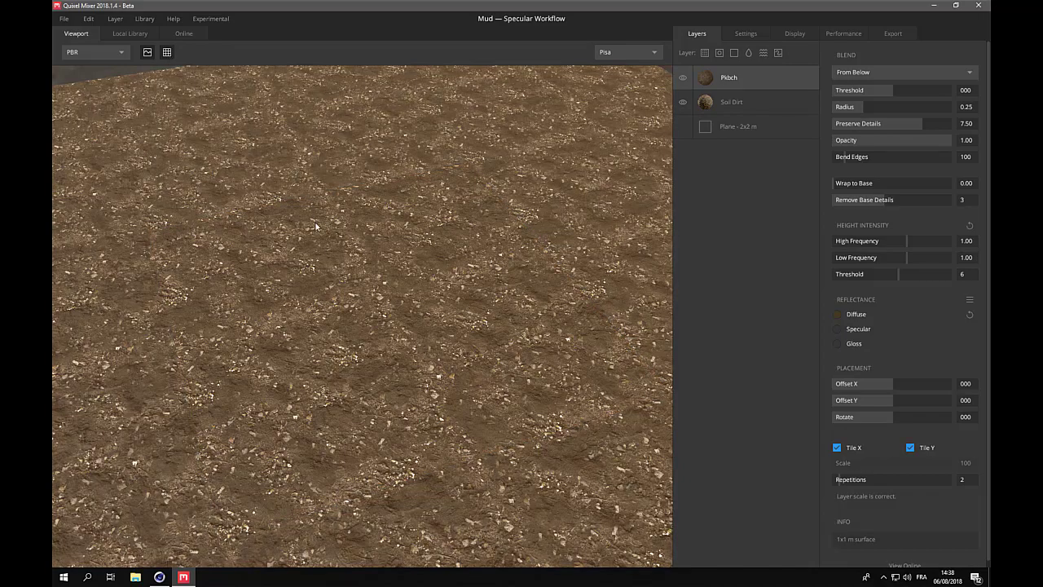
scroll(320, 245, "down", 3)
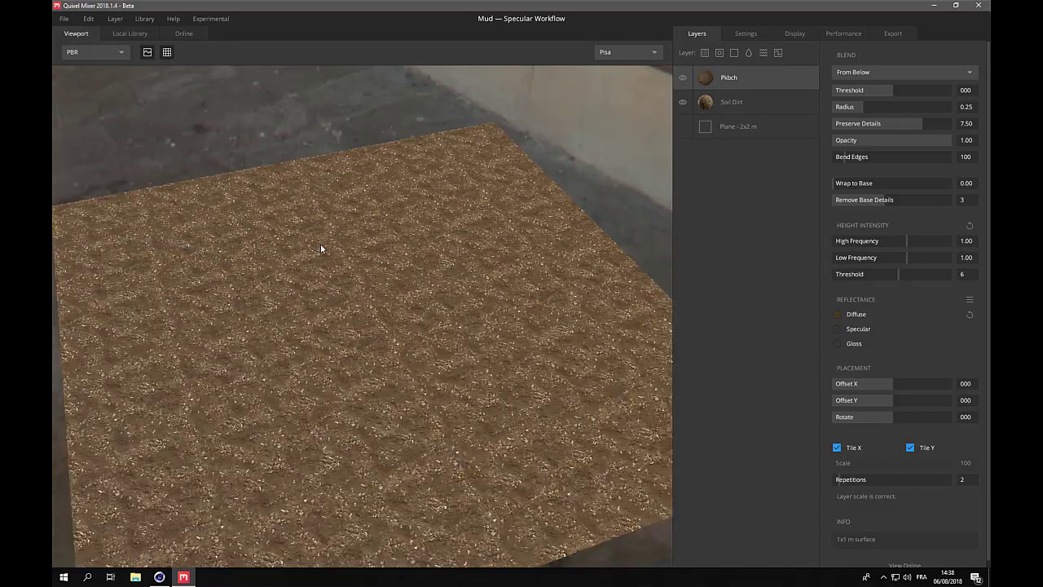
scroll(320, 245, "up", 4)
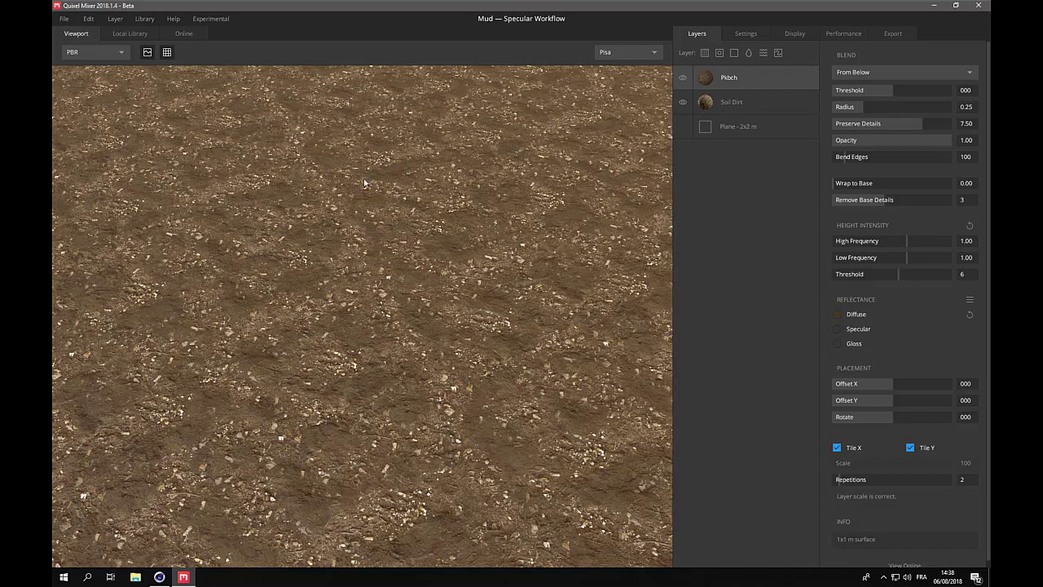
left_click(168, 53)
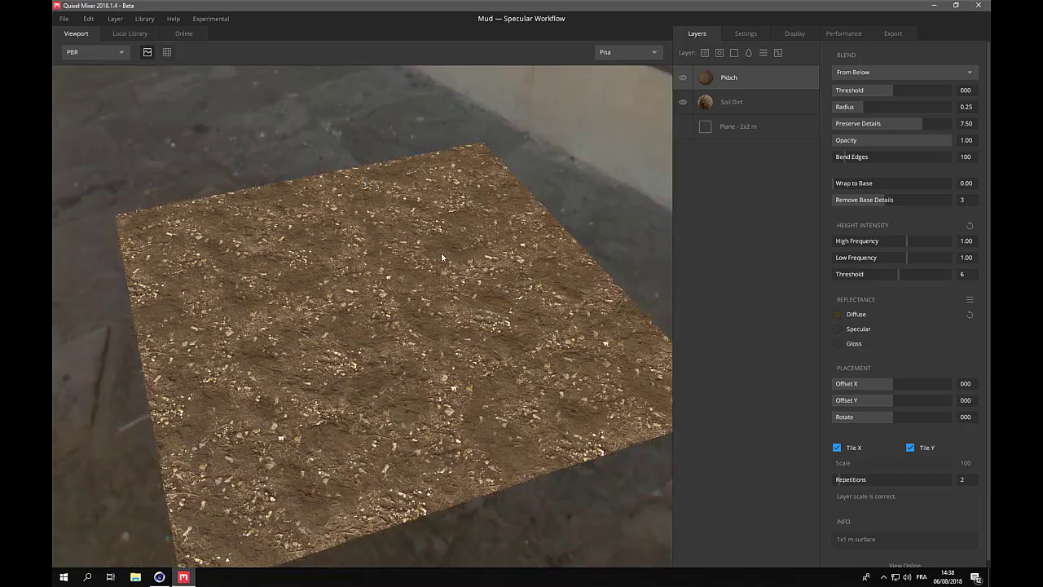
scroll(442, 258, "up", 5)
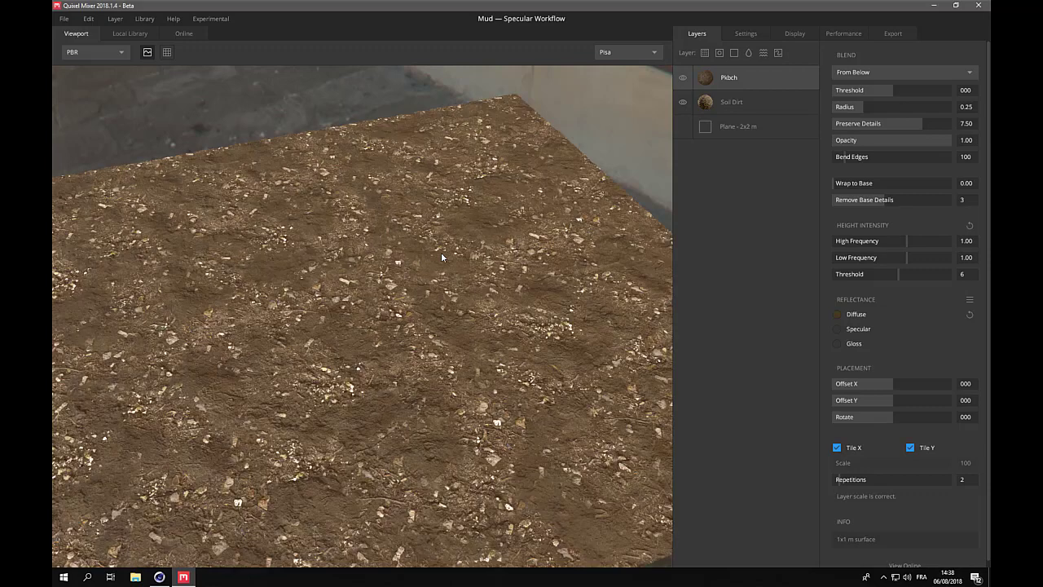
Filter the Local Library to Soil and add the pftlE surface as the top layer.
left_click(705, 53)
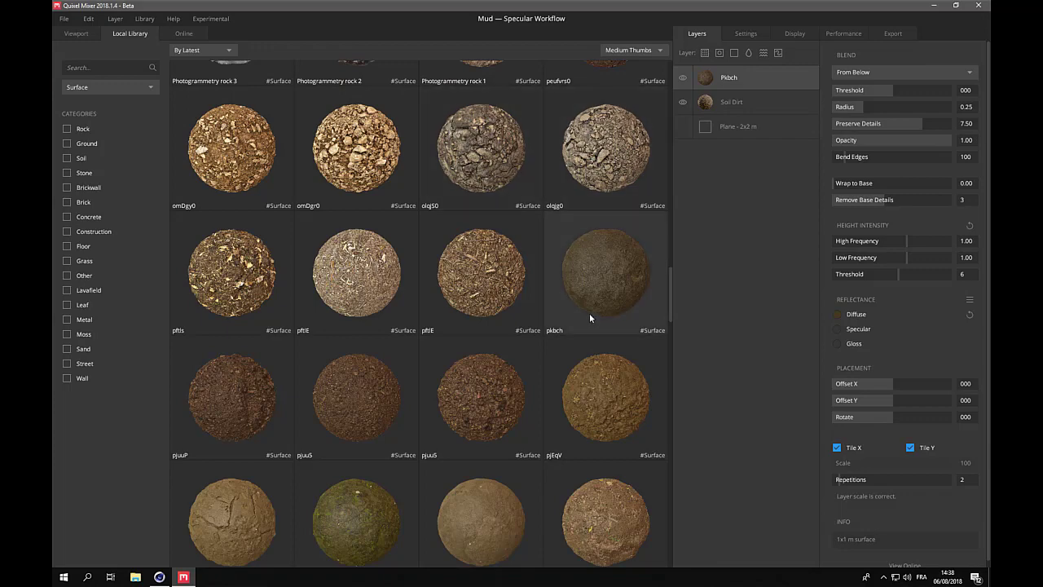
scroll(590, 313, "down", 10)
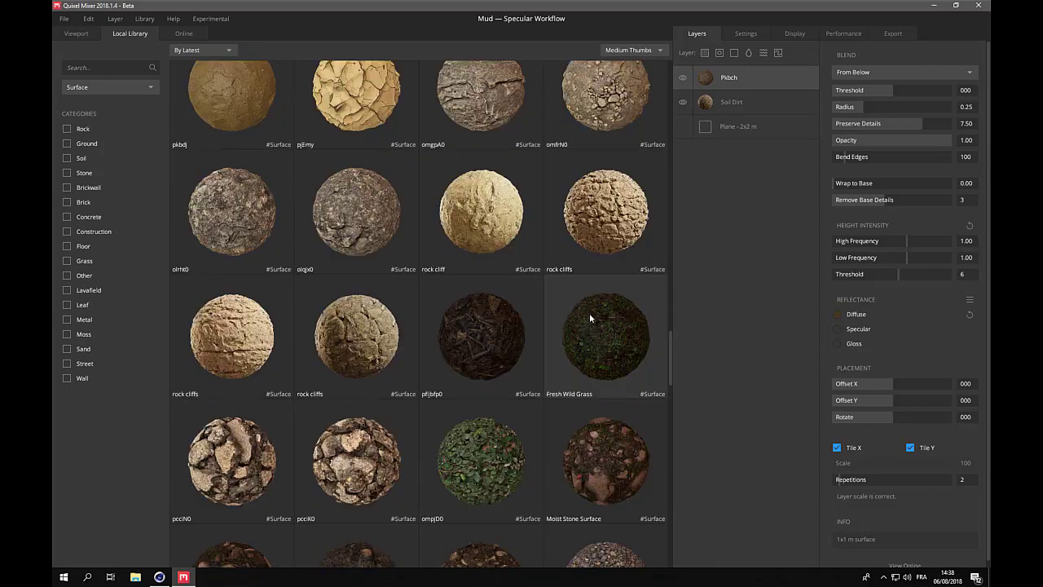
scroll(590, 317, "down", 3)
scroll(589, 313, "down", 5)
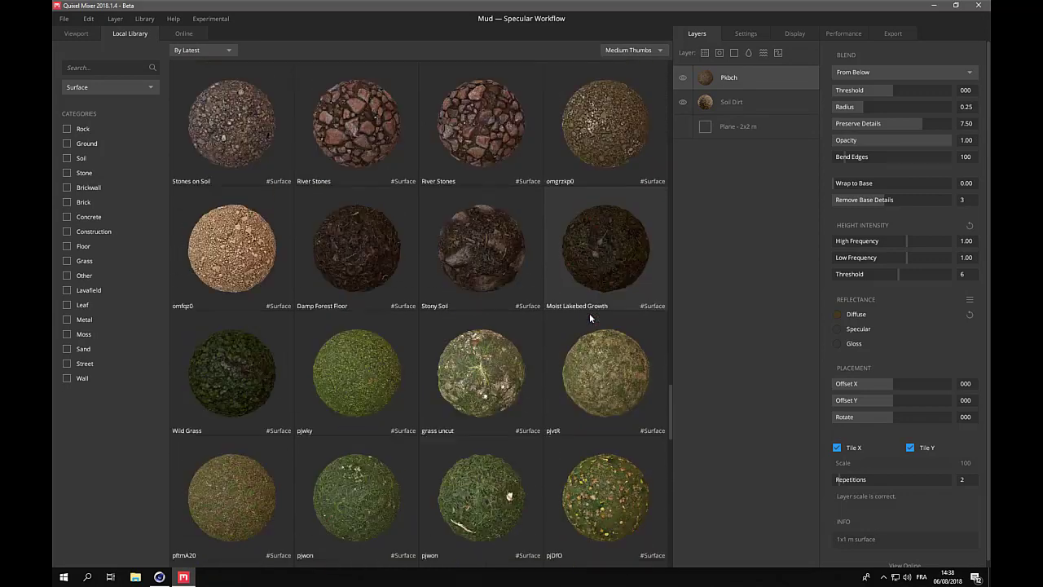
scroll(591, 317, "down", 2)
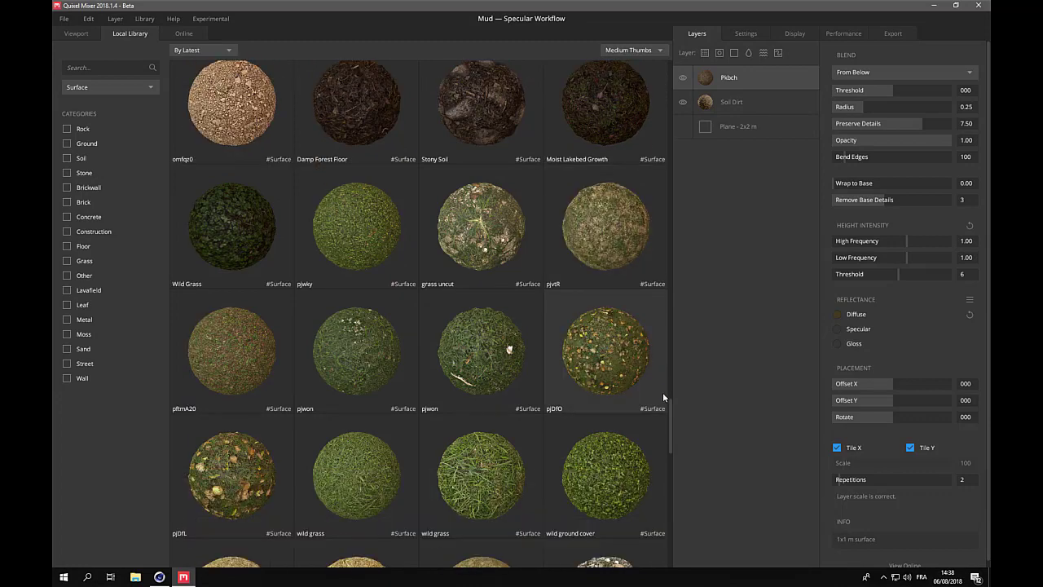
left_click_drag(670, 407, 670, 145)
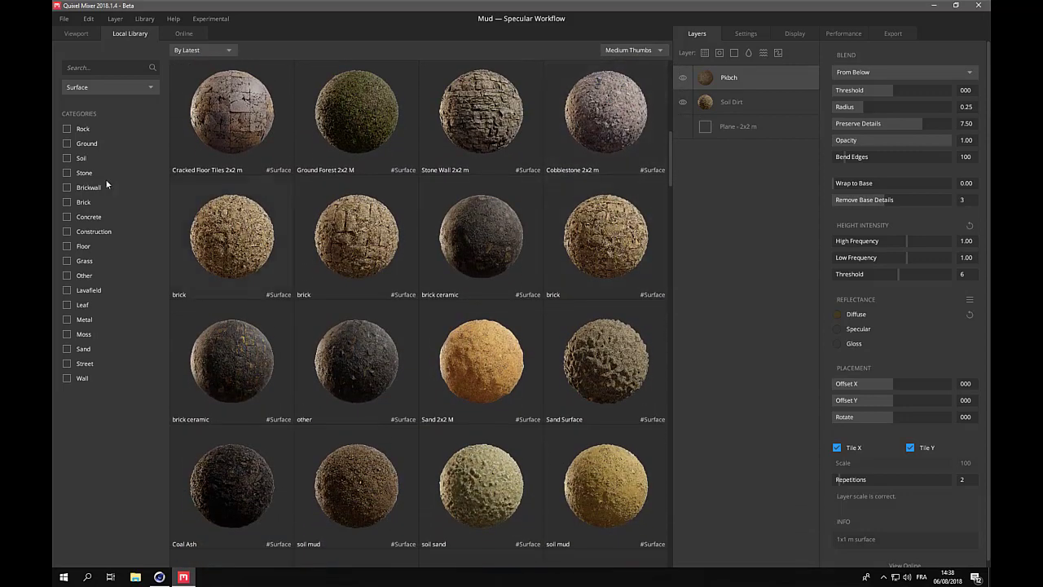
left_click(67, 158)
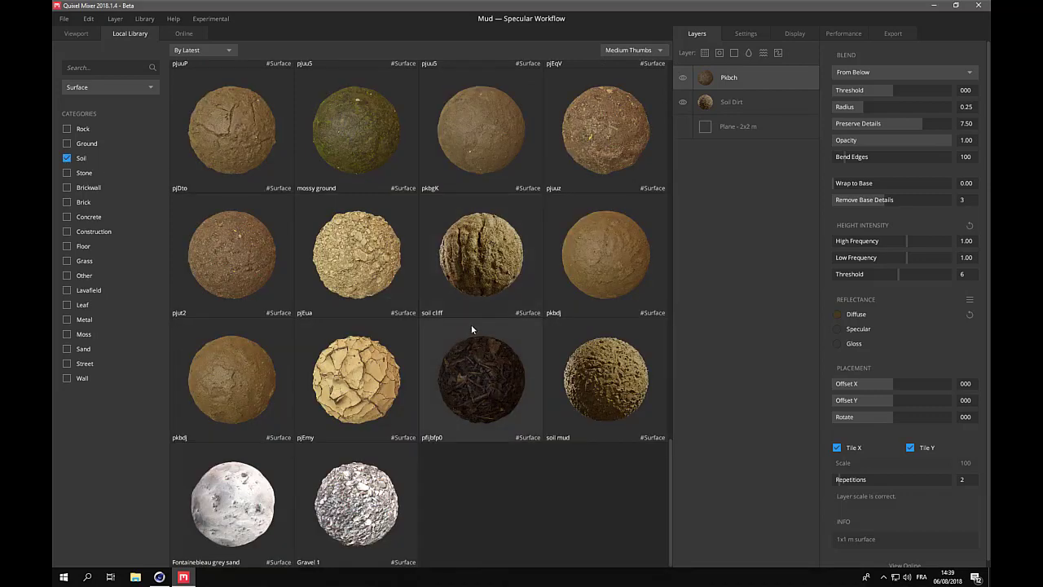
scroll(471, 328, "up", 3)
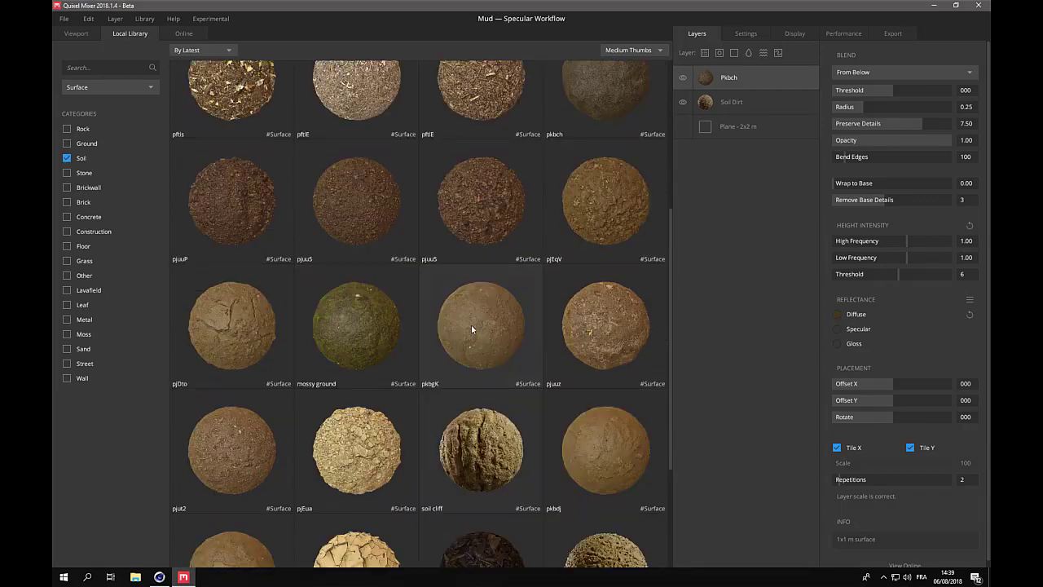
scroll(471, 328, "up", 1)
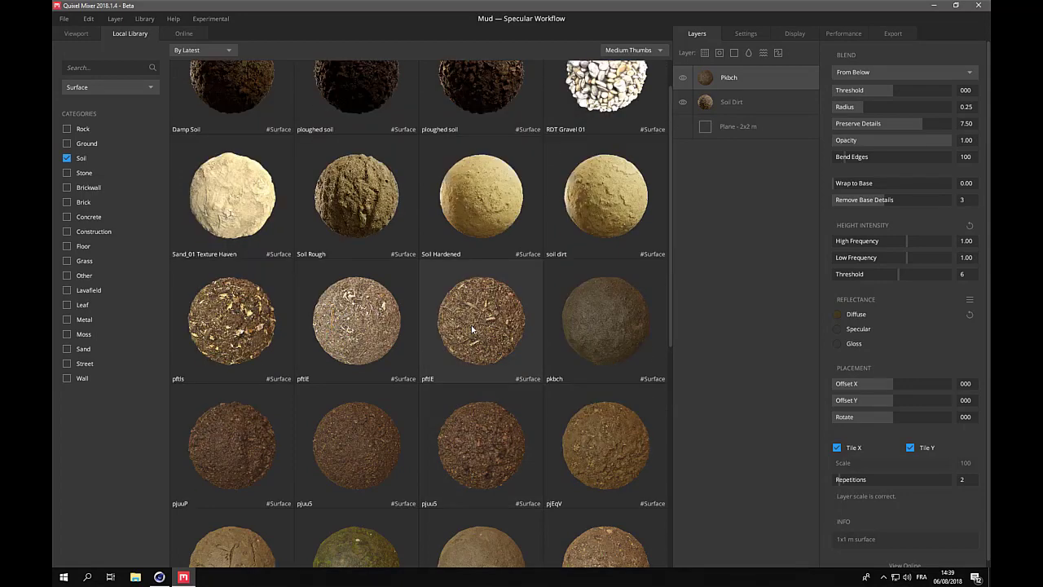
double_click(511, 338)
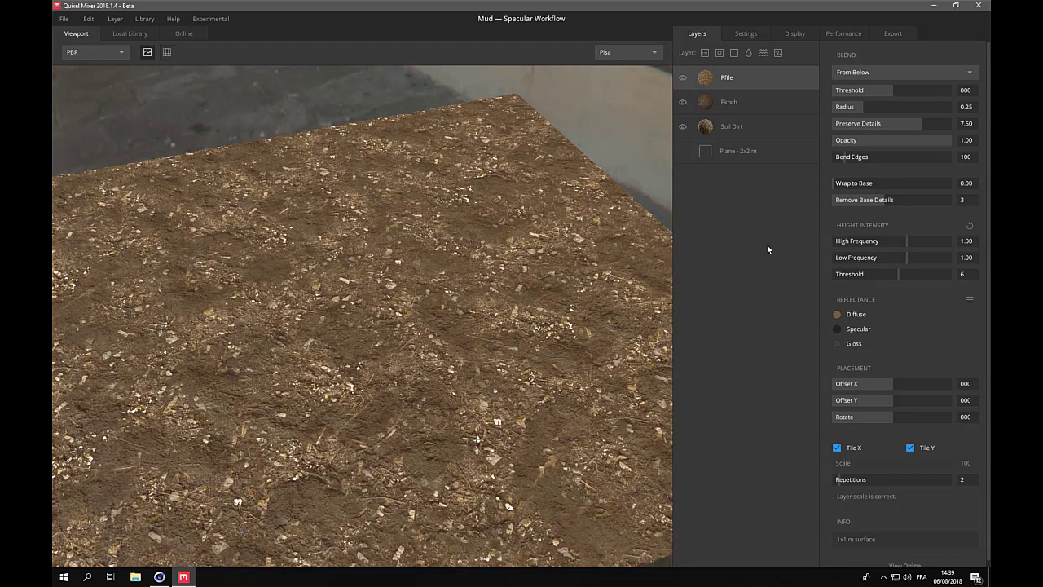
Set the pftlE layer's Repetitions to 3, then select the Pkbch layer.
scroll(655, 173, "down", 5)
scroll(655, 172, "up", 5)
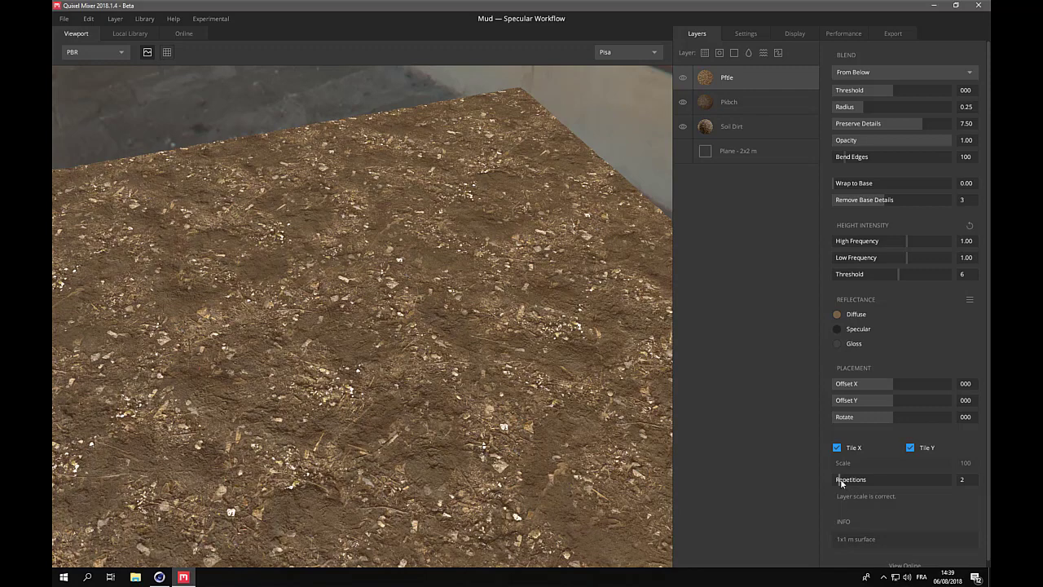
left_click_drag(840, 482, 845, 482)
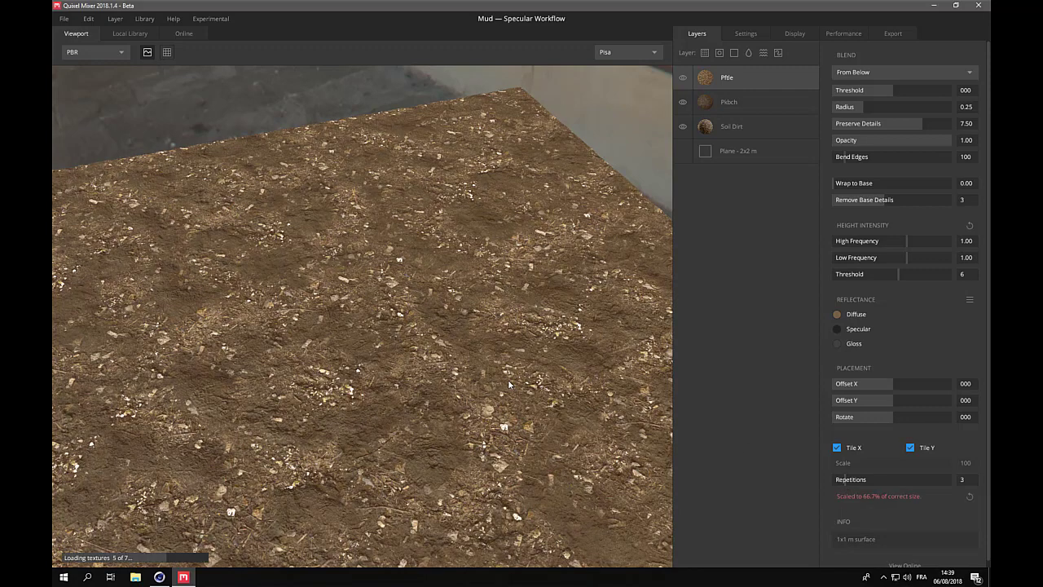
left_click(749, 109)
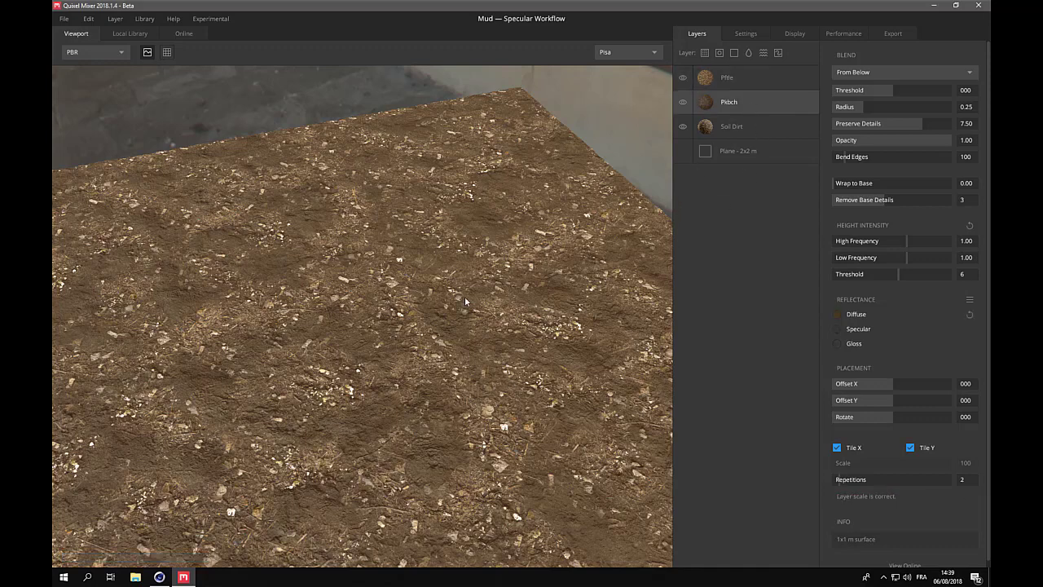
scroll(381, 322, "down", 3)
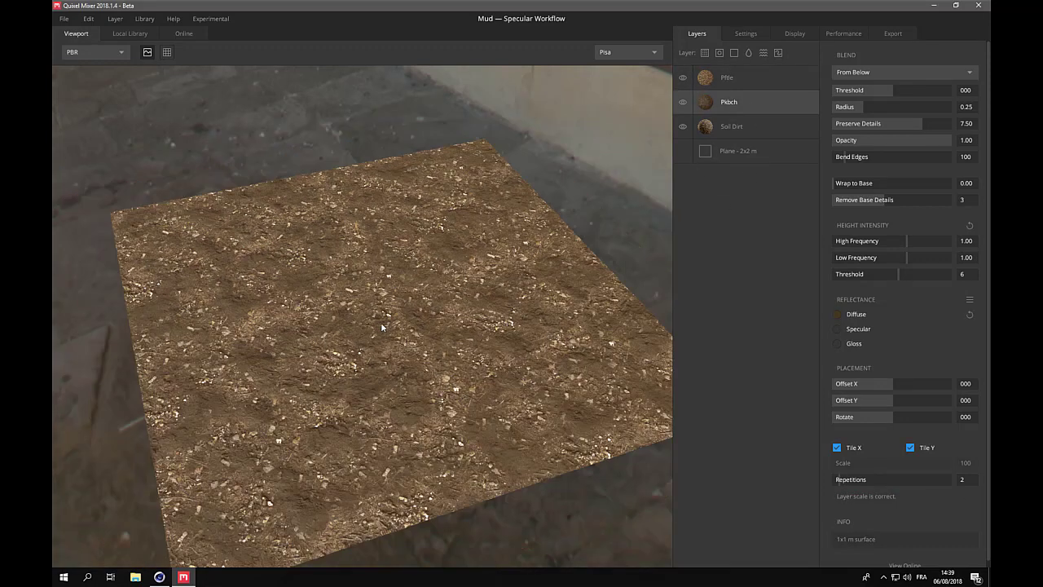
scroll(381, 322, "up", 3)
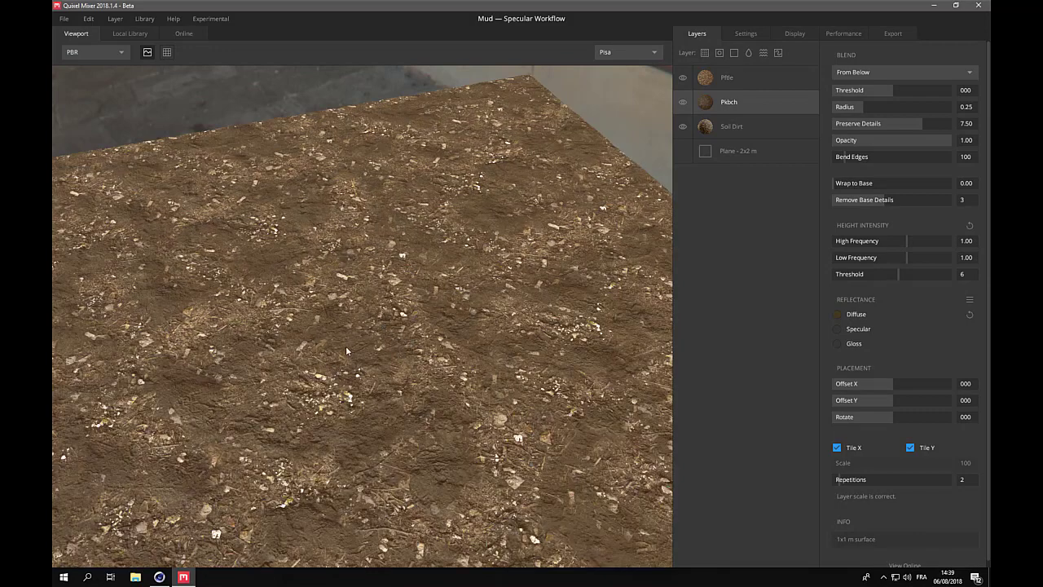
Insert a height Noise layer directly above the Soil Dirt layer.
left_click(740, 127)
left_click(764, 53)
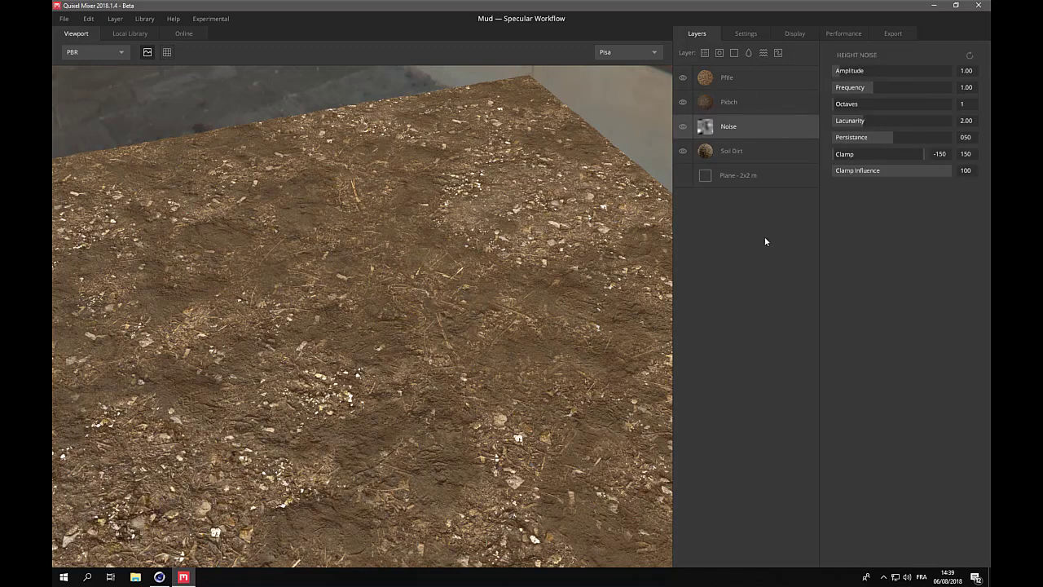
scroll(373, 360, "down", 2)
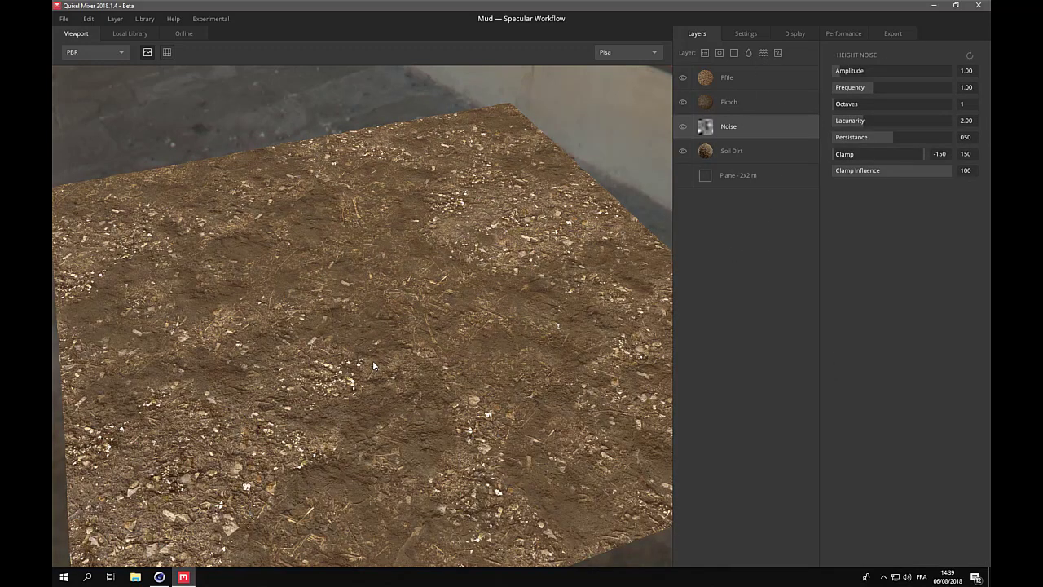
scroll(373, 360, "down", 3)
scroll(372, 360, "up", 3)
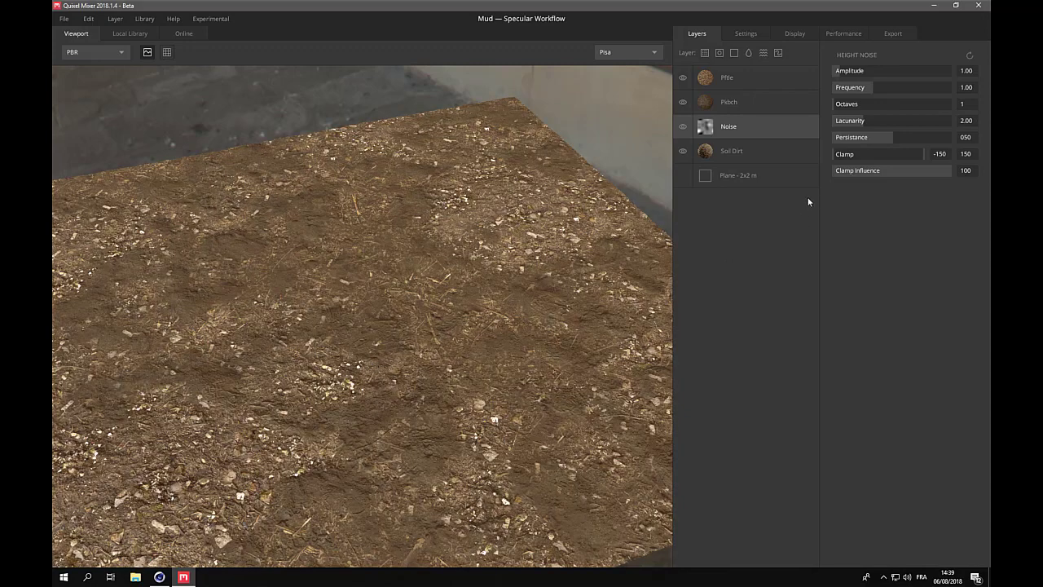
Give the Noise layer amplitude 0.50, 2 octaves and frequency 3.00.
left_click(966, 71)
type("0.5")
key("Return")
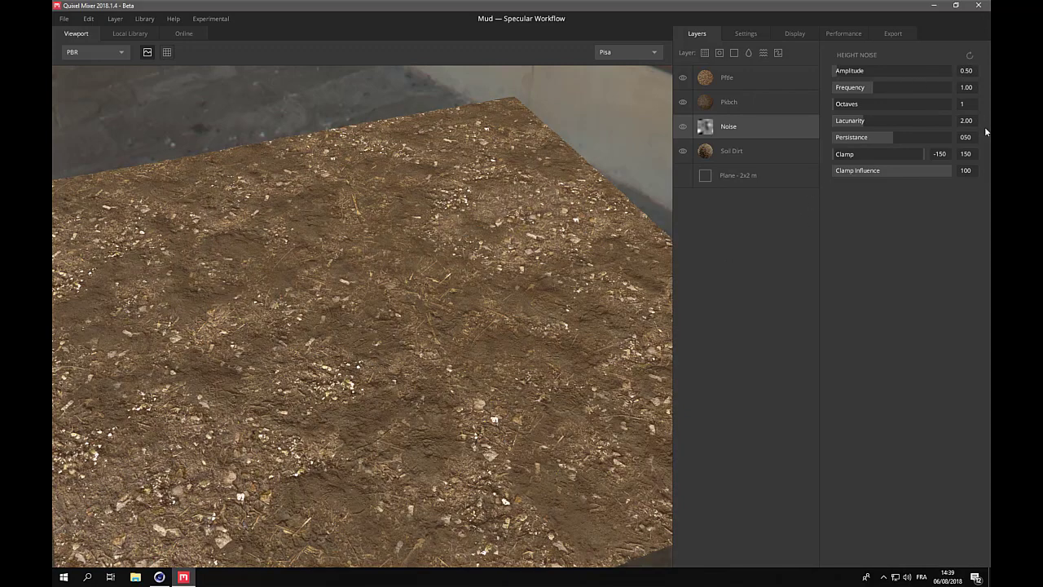
left_click(963, 104)
type("2")
key("Return")
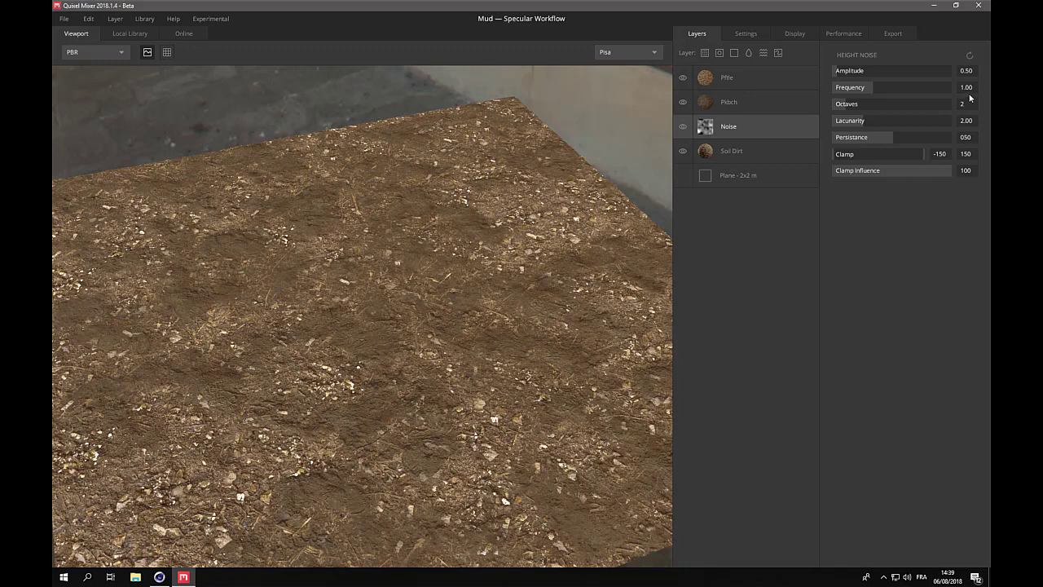
type("3")
key("Return")
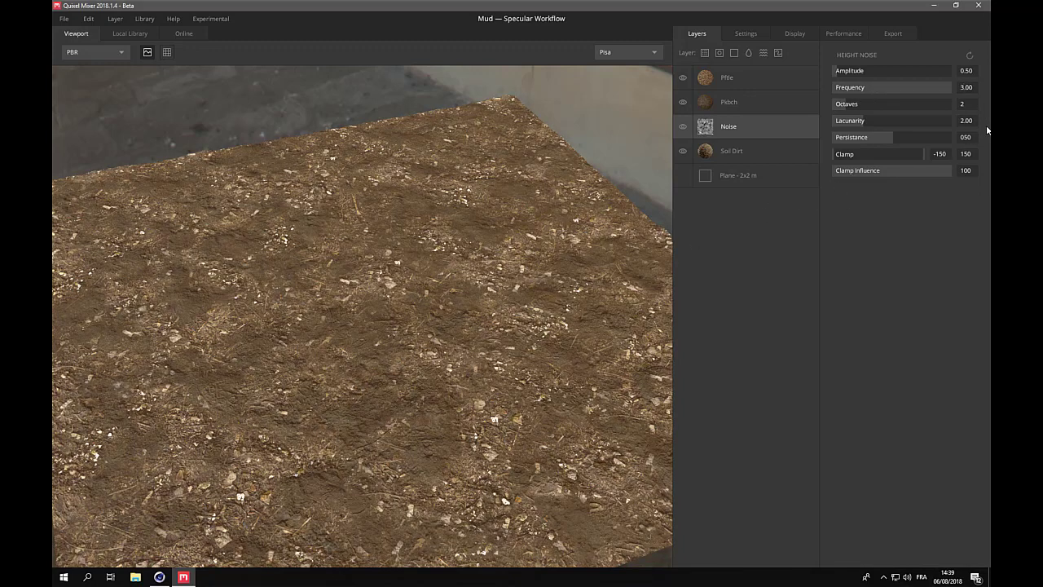
scroll(200, 440, "down", 3)
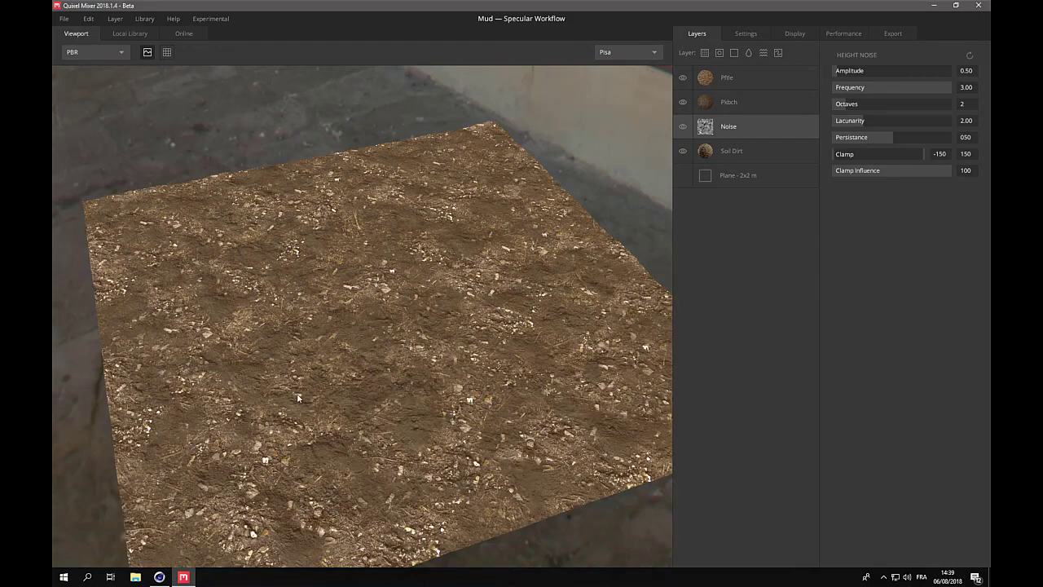
left_click_drag(298, 397, 407, 382)
Set the Pkbch blend Threshold to about 0.07 and the pftlE Threshold to 0.02.
left_click(738, 107)
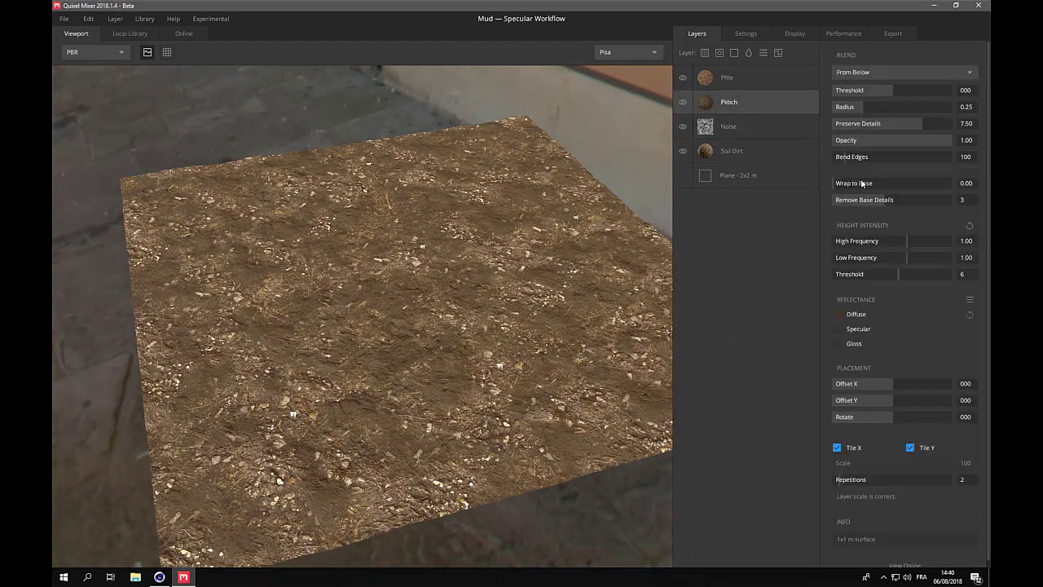
left_click(893, 90)
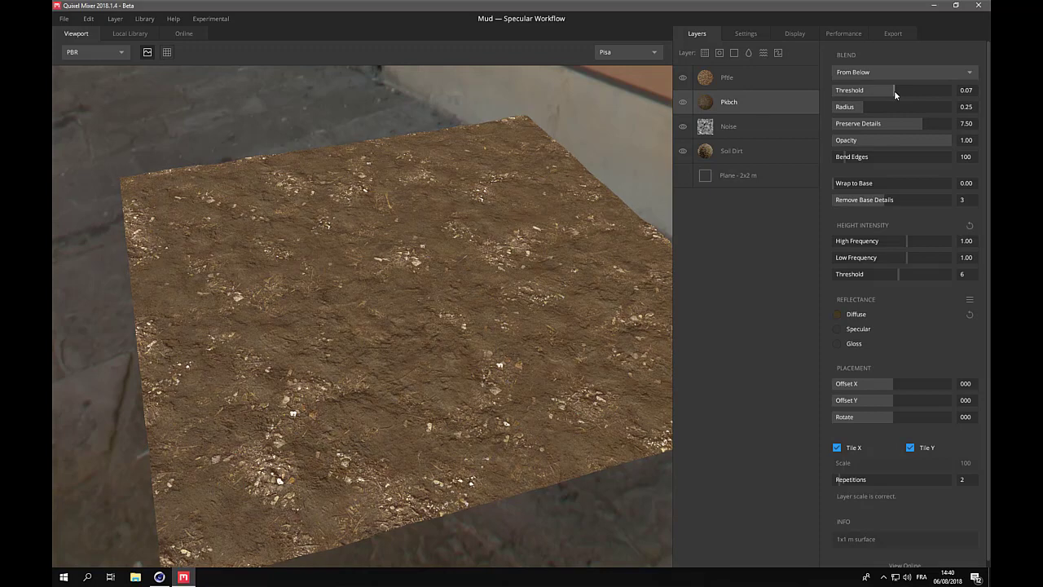
left_click(752, 78)
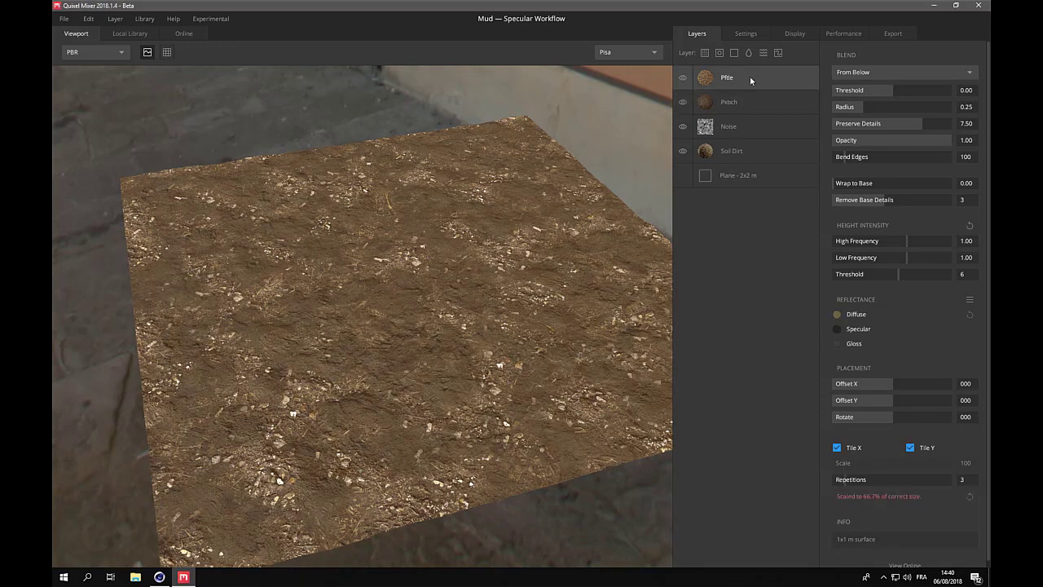
left_click(893, 92)
scroll(514, 315, "up", 2)
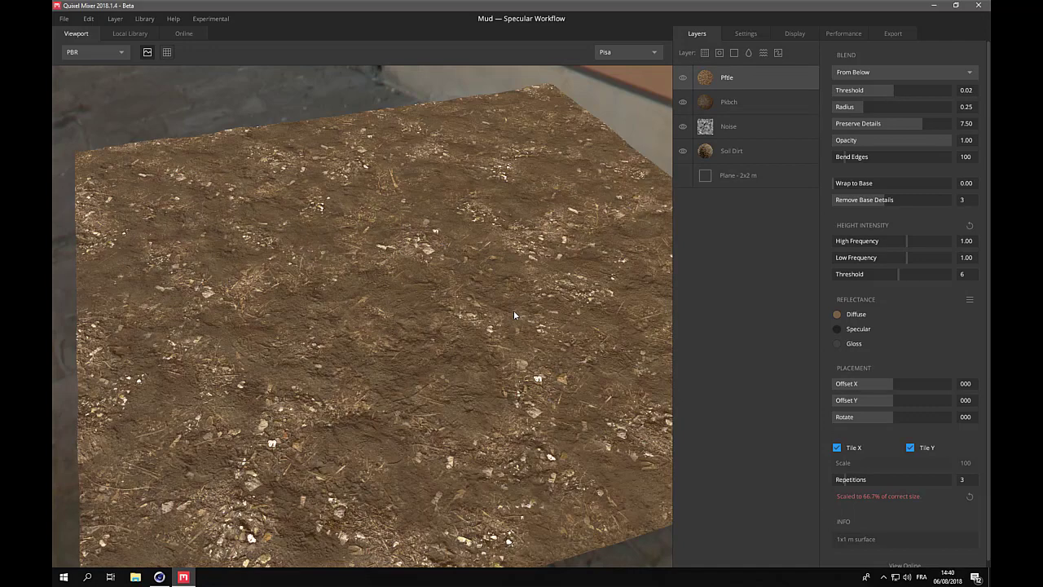
left_click_drag(513, 314, 118, 101)
Save the Mud mix into the Small scale terrain project, then browse for an export location.
left_click(65, 19)
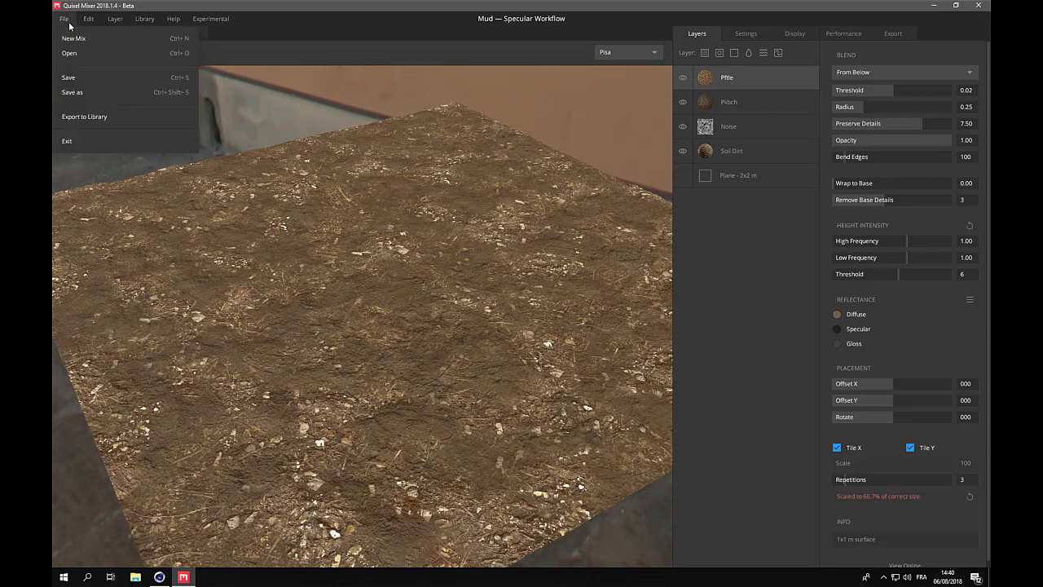
left_click(76, 77)
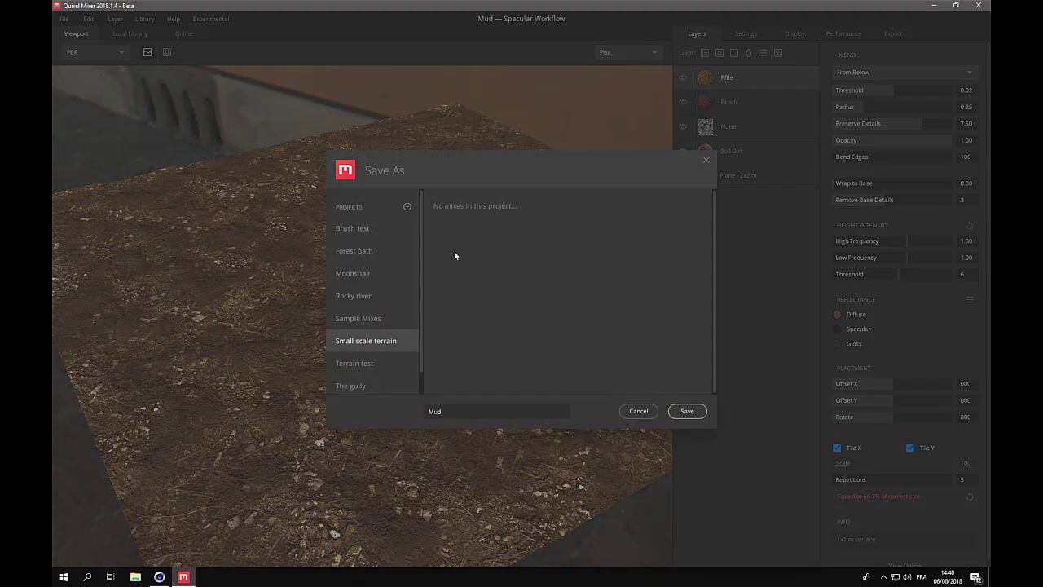
left_click(693, 420)
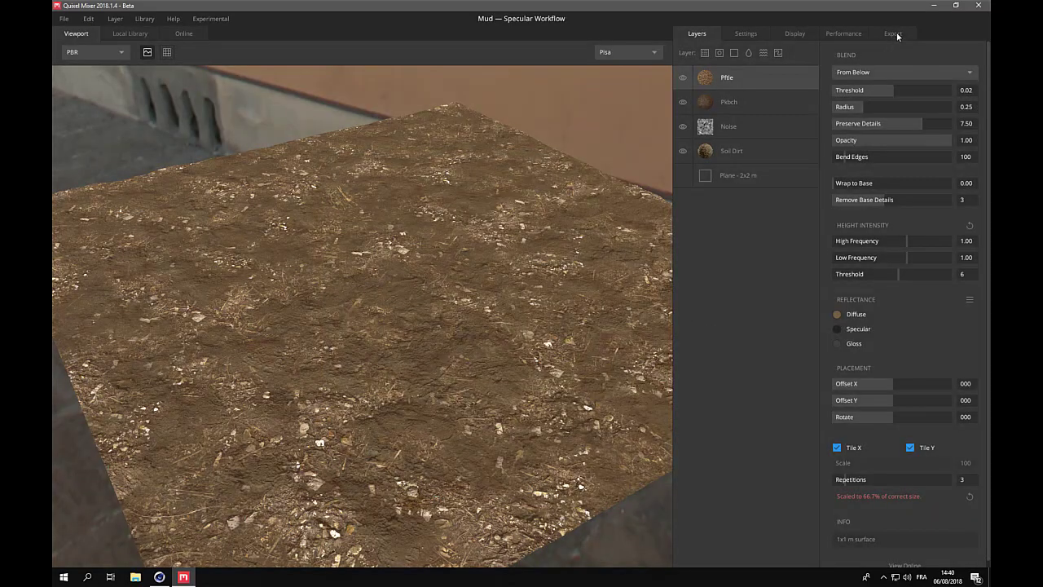
left_click(895, 33)
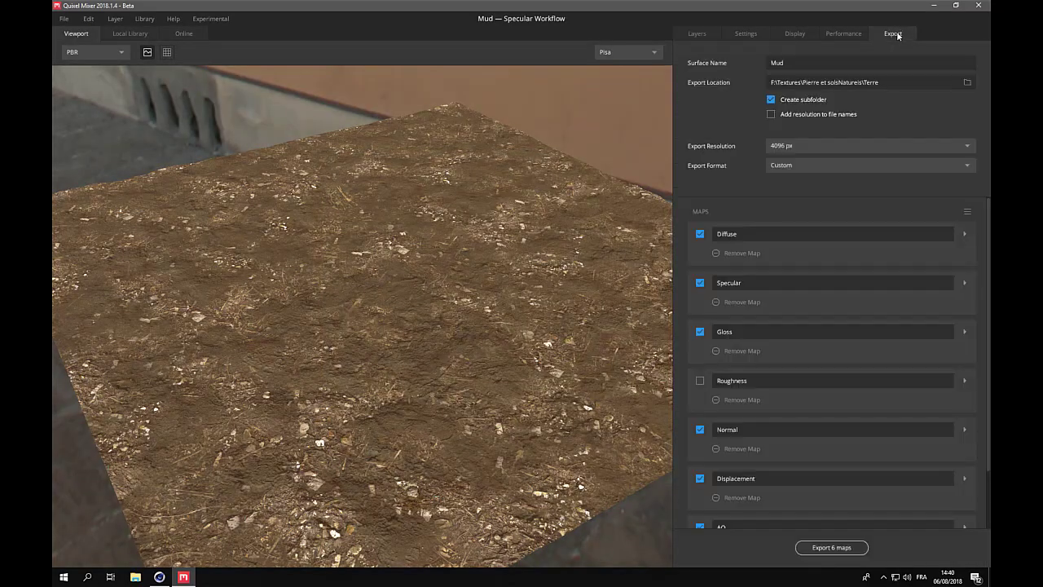
left_click(968, 82)
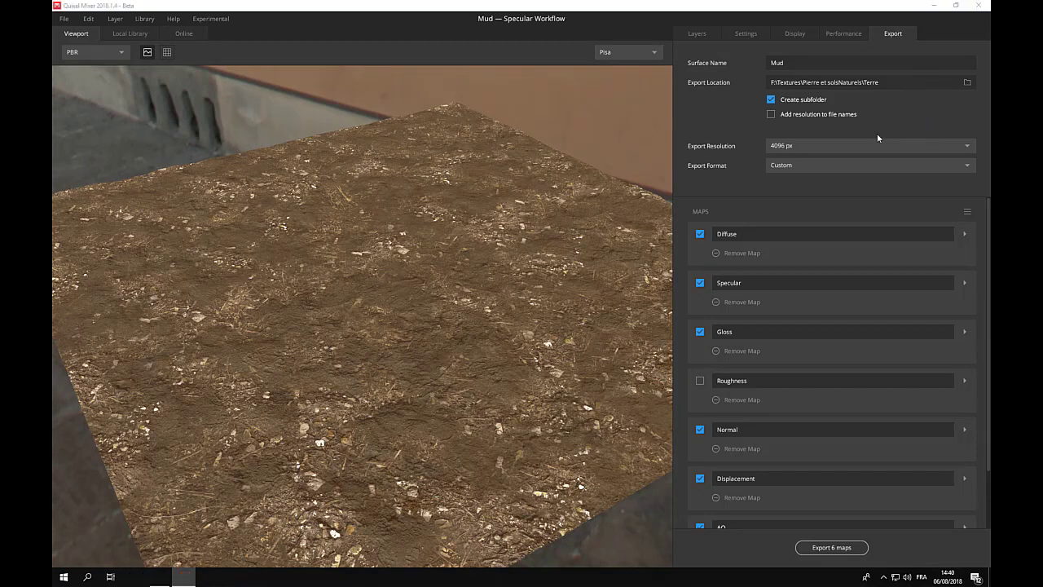
Browse the folder dialog to K:\Tutorials\Small scale terrain.
scroll(226, 389, "down", 2)
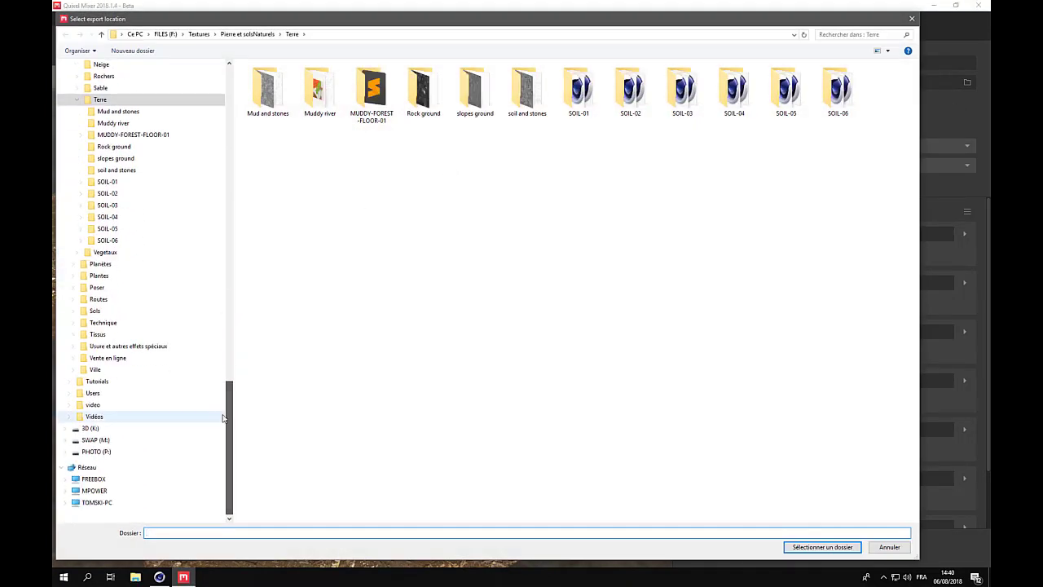
left_click(215, 428)
double_click(265, 242)
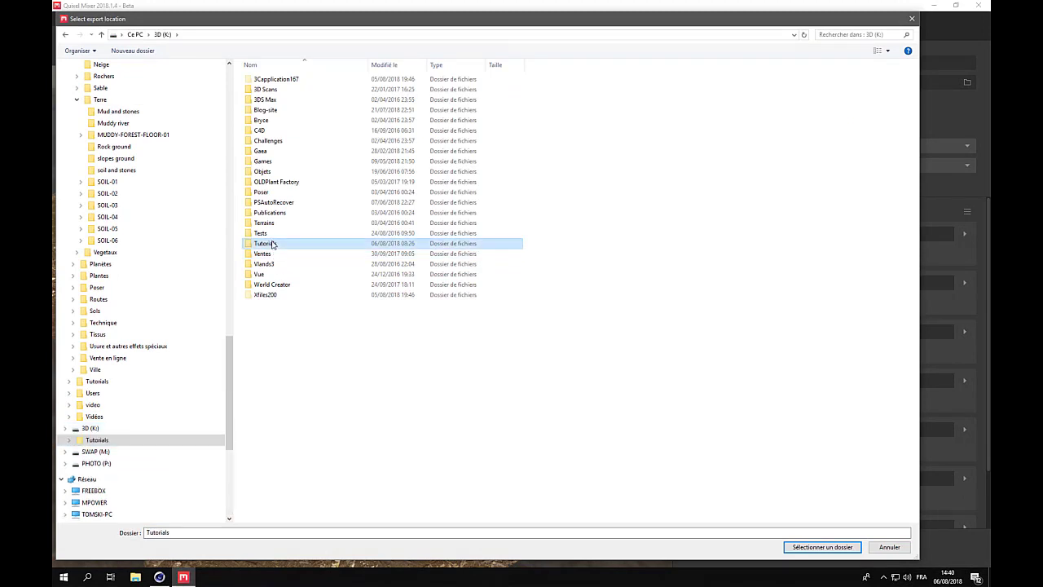
double_click(275, 131)
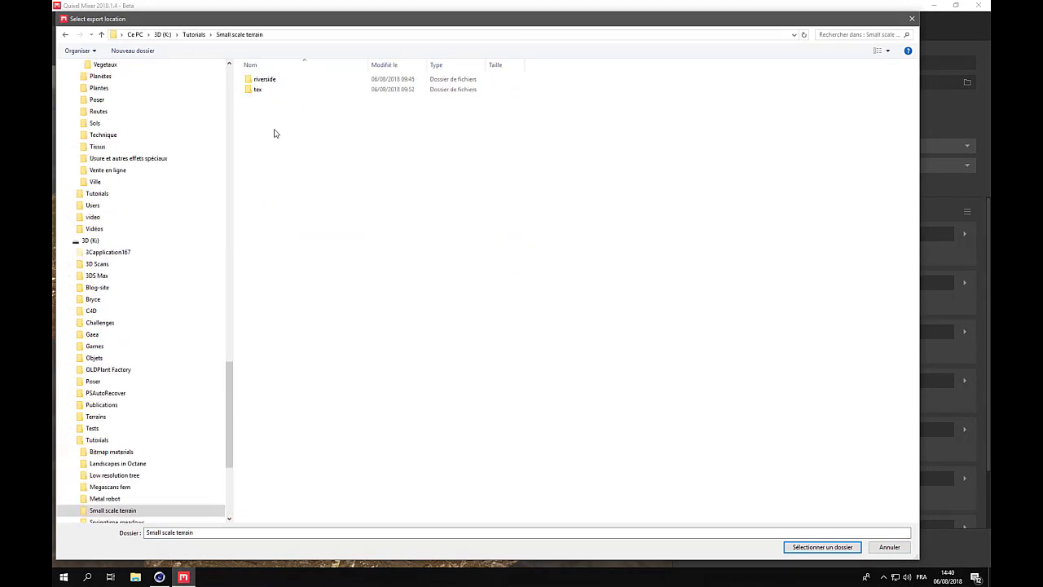
double_click(265, 79)
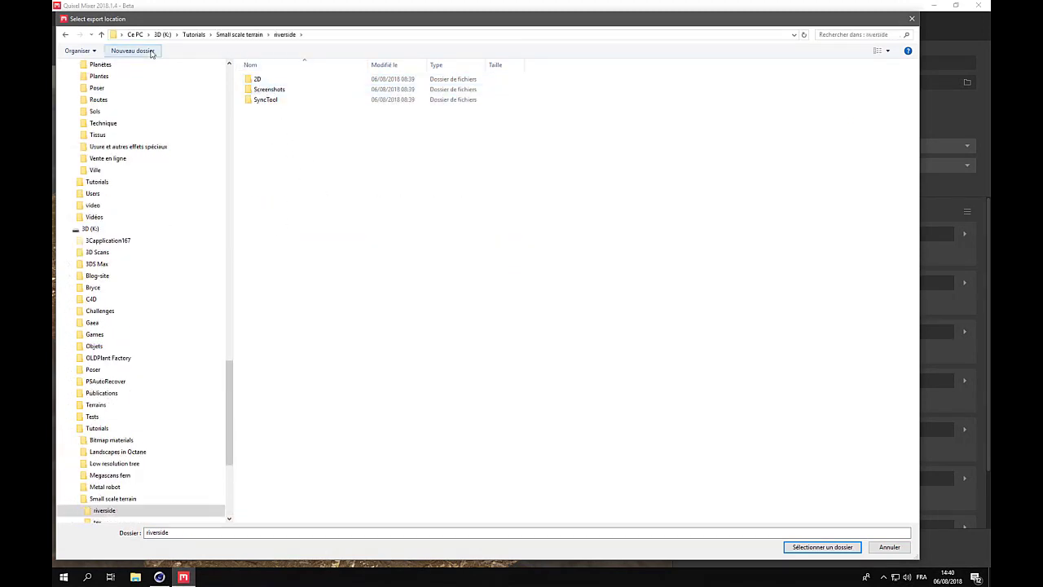
left_click(239, 35)
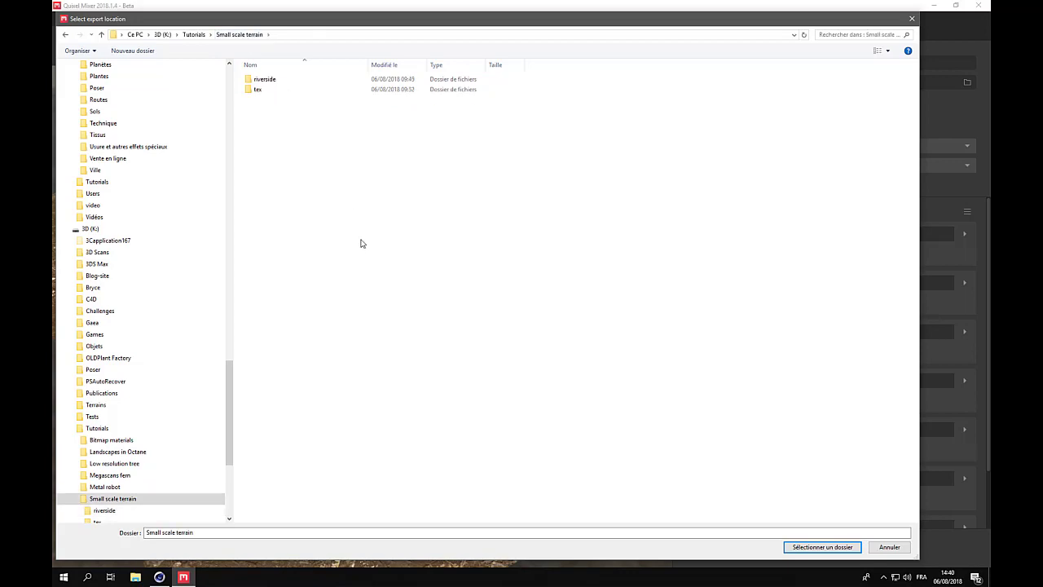
key("super+e")
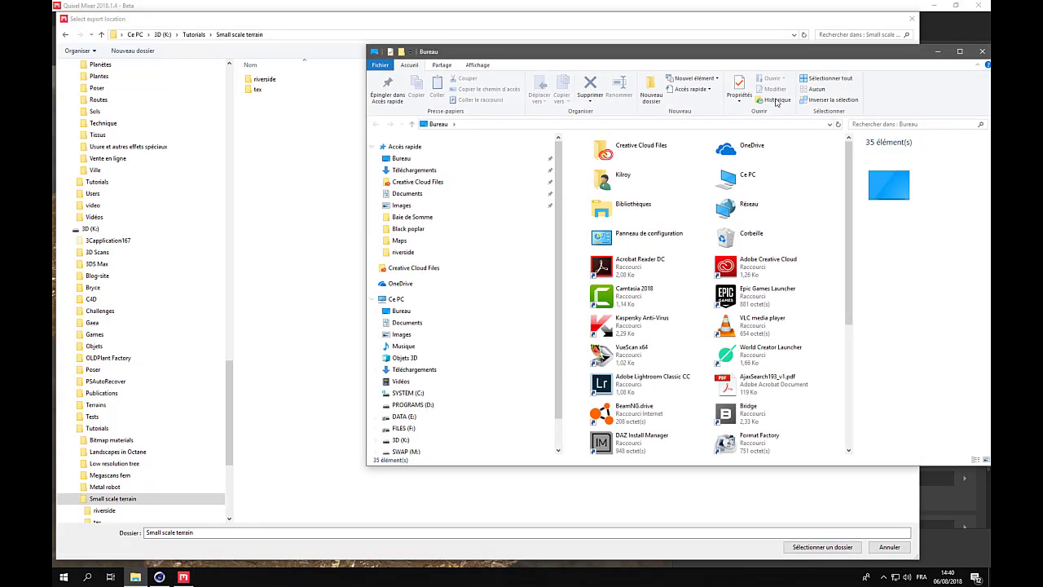
left_click(982, 52)
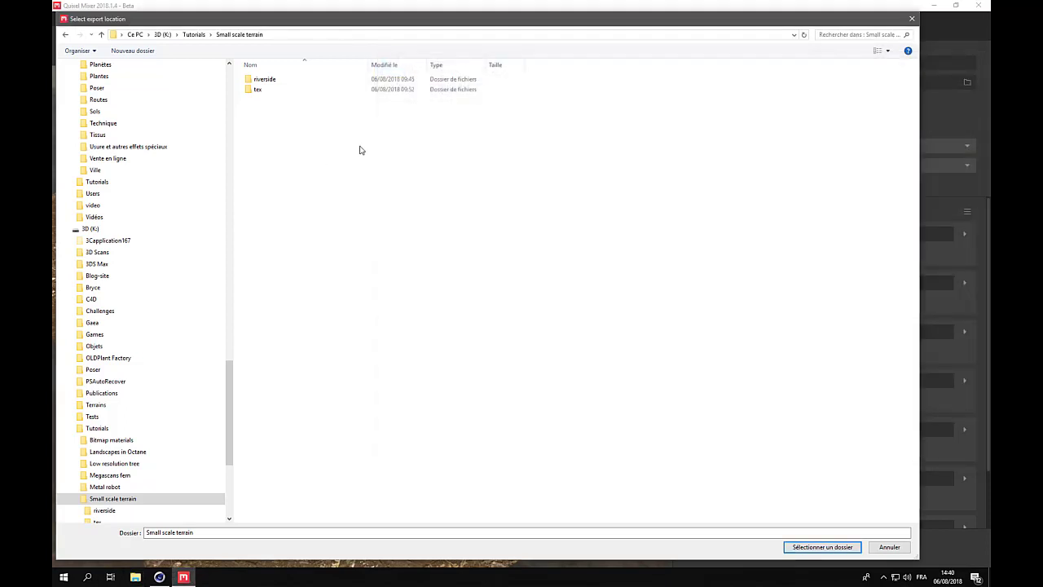
Create a new Materials folder there and select it as the export location.
key("ctrl+shift+n")
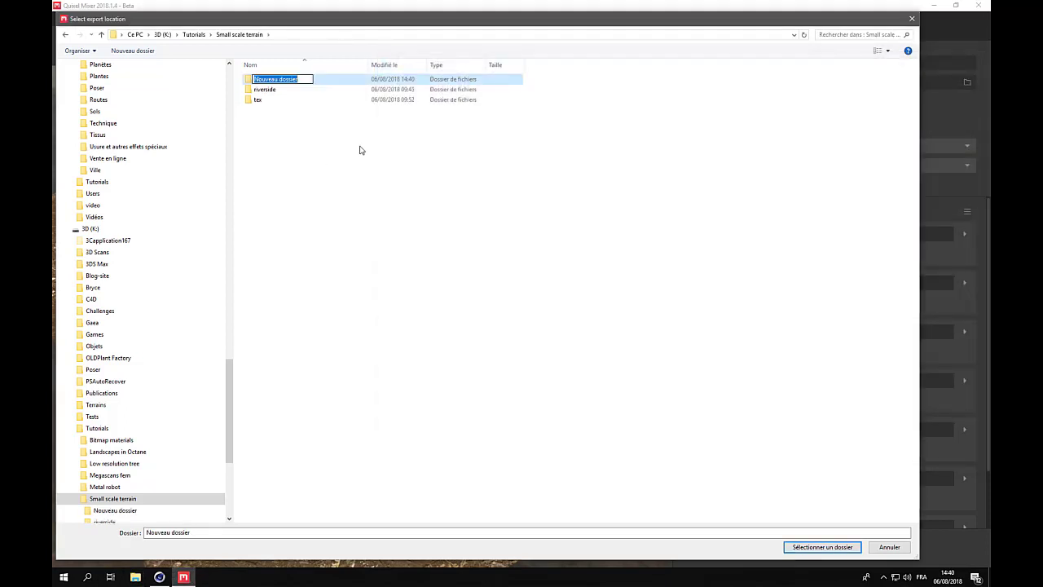
type("M")
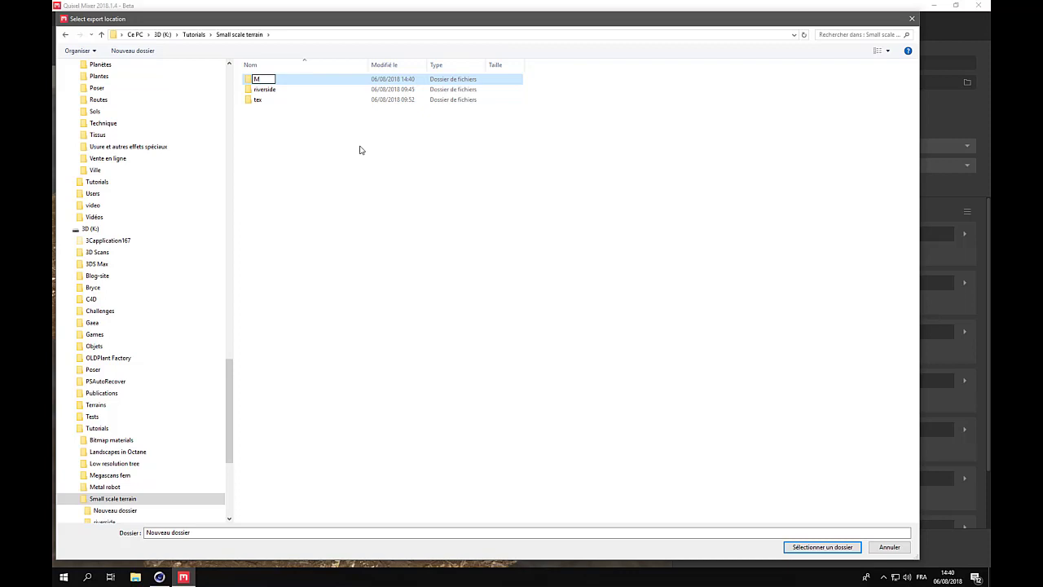
type("aterials")
key("Return")
key("Return")
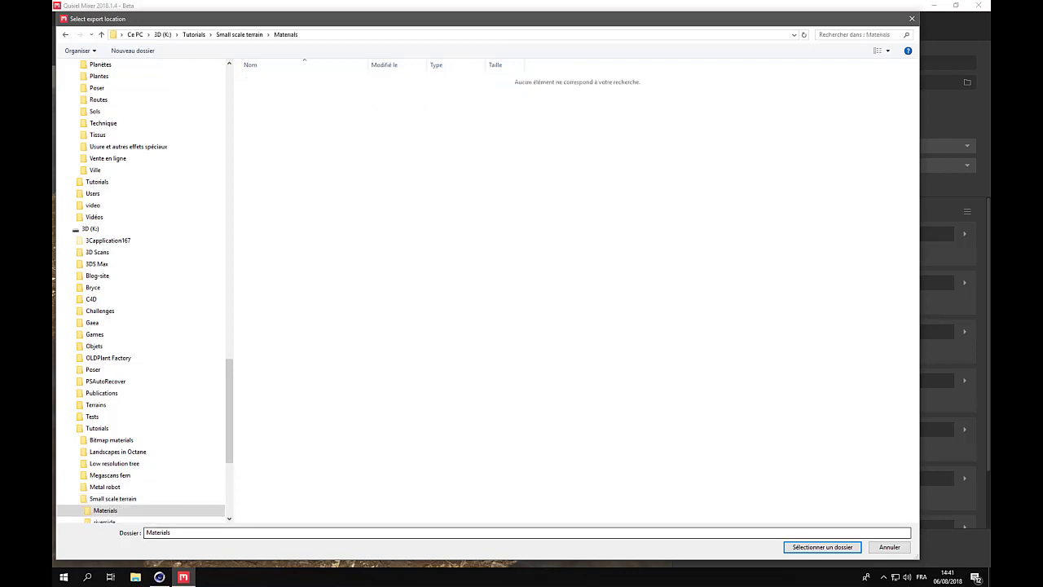
left_click(823, 547)
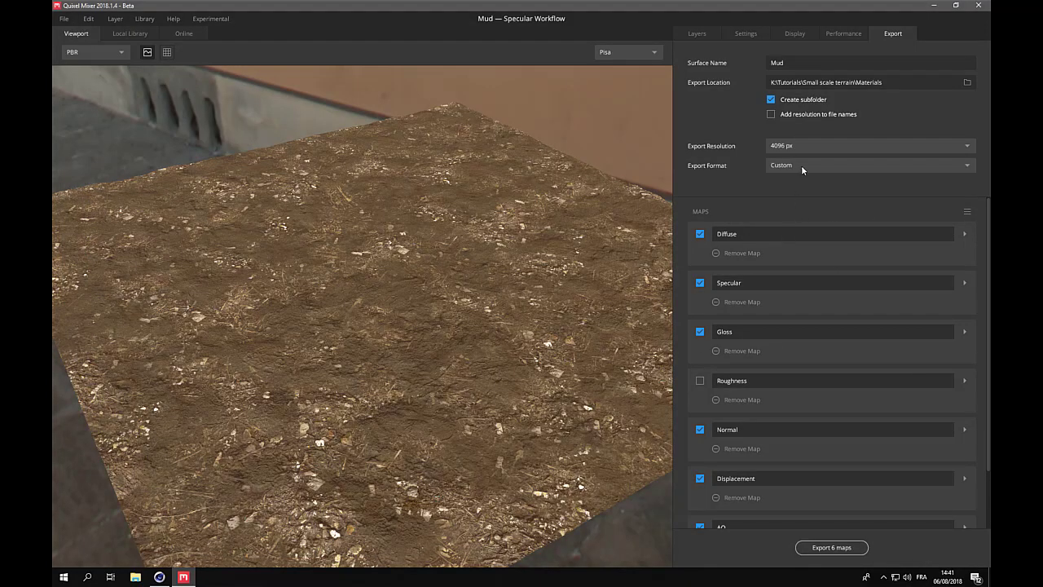
Apply the Octane map preset and export the six Mud JPG maps into Materials.
left_click(968, 213)
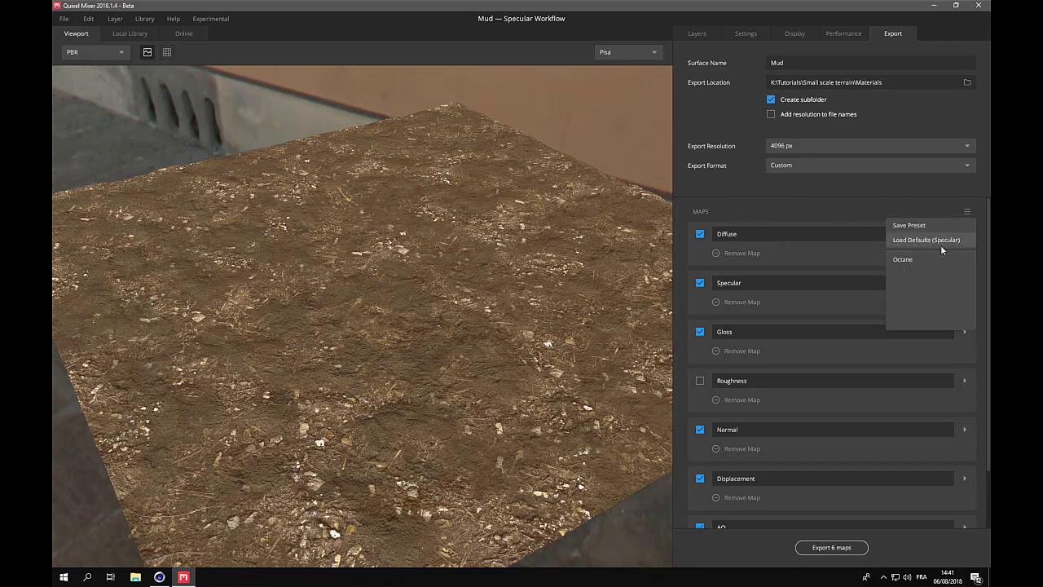
left_click(923, 262)
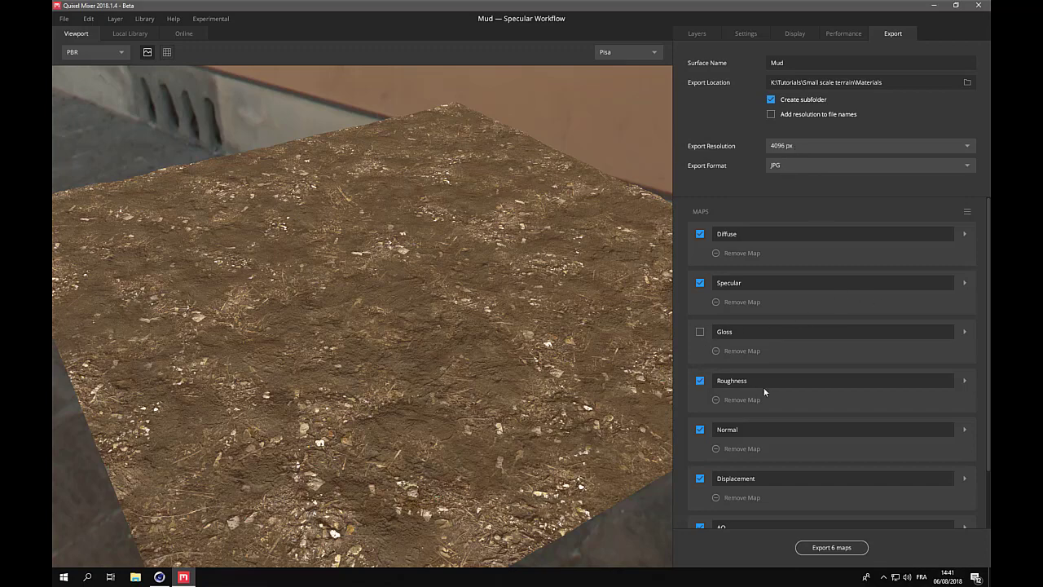
scroll(765, 392, "down", 3)
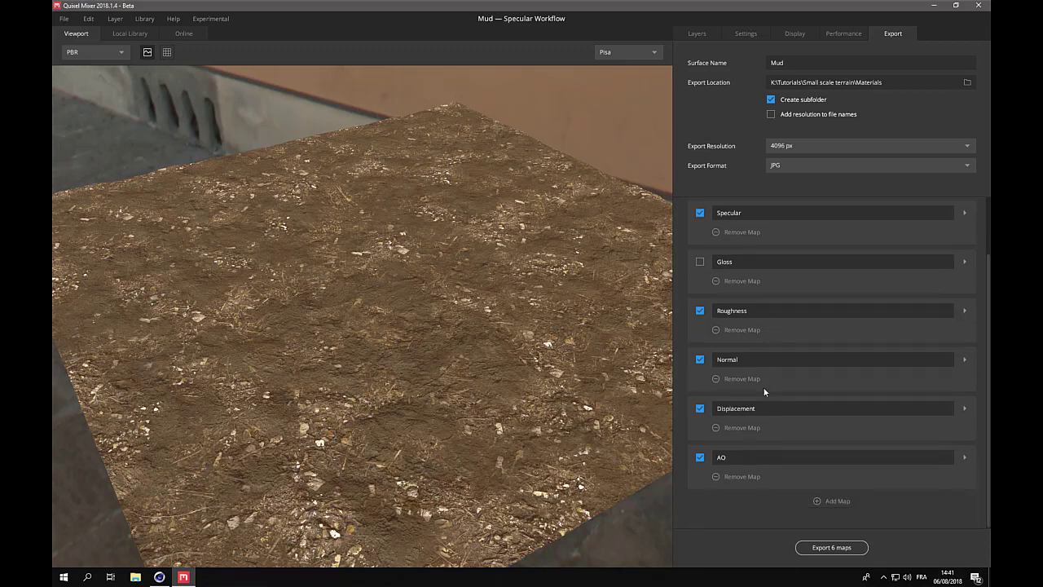
scroll(764, 392, "up", 3)
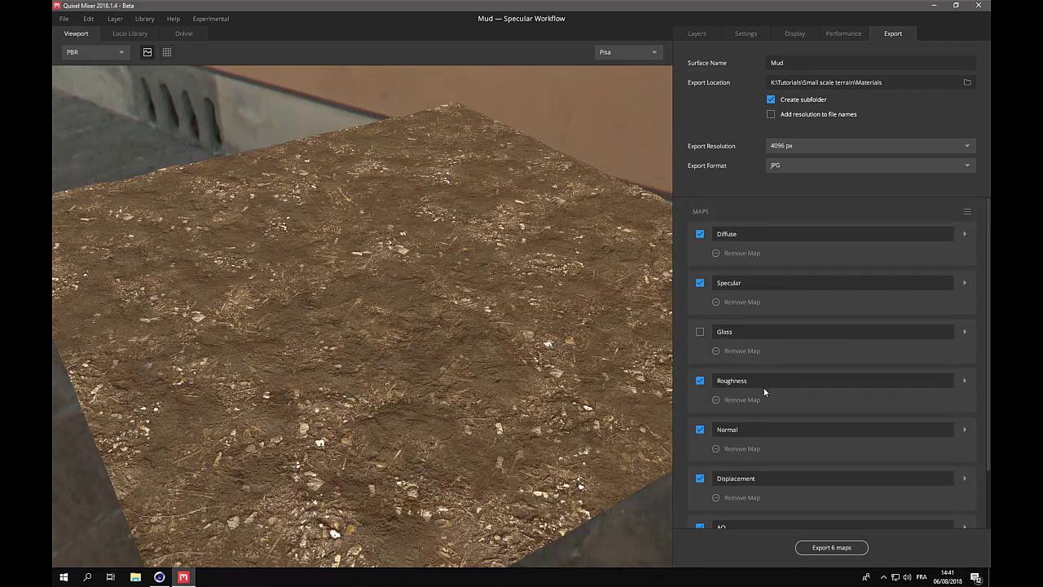
left_click(827, 547)
Create a new mix named Grass.
left_click(68, 21)
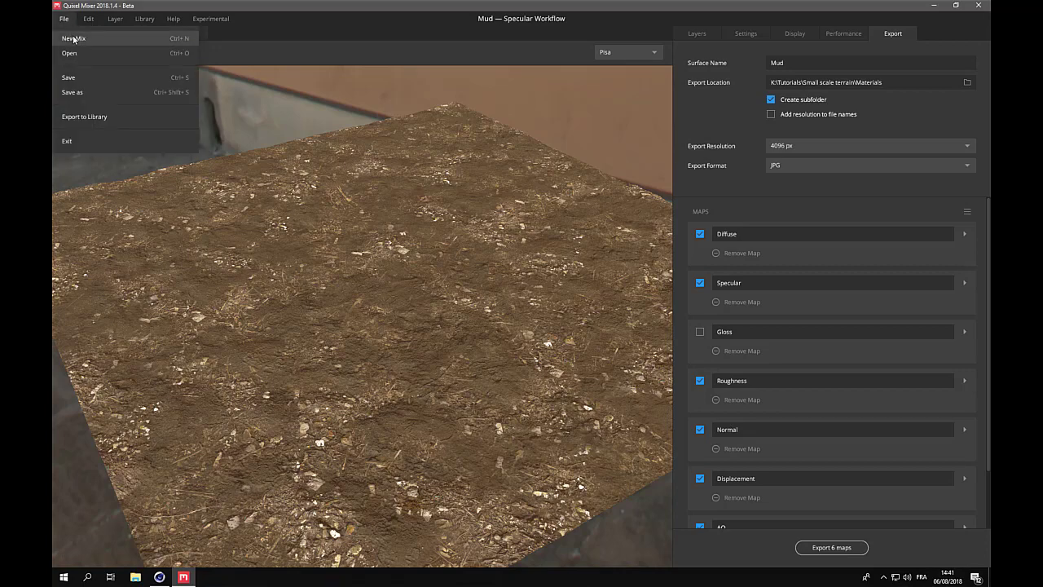
left_click(74, 39)
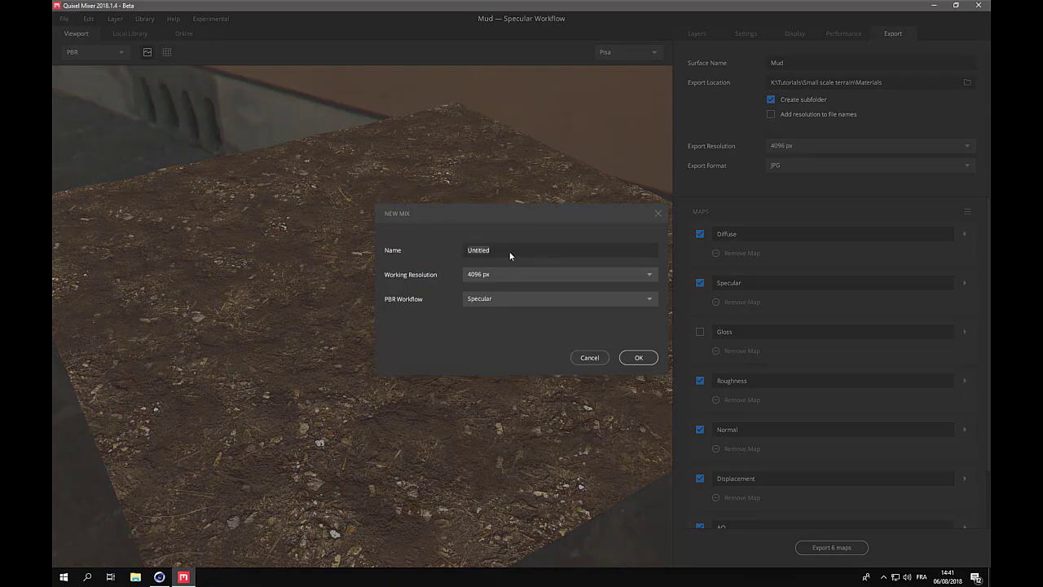
type("Grass")
key("Return")
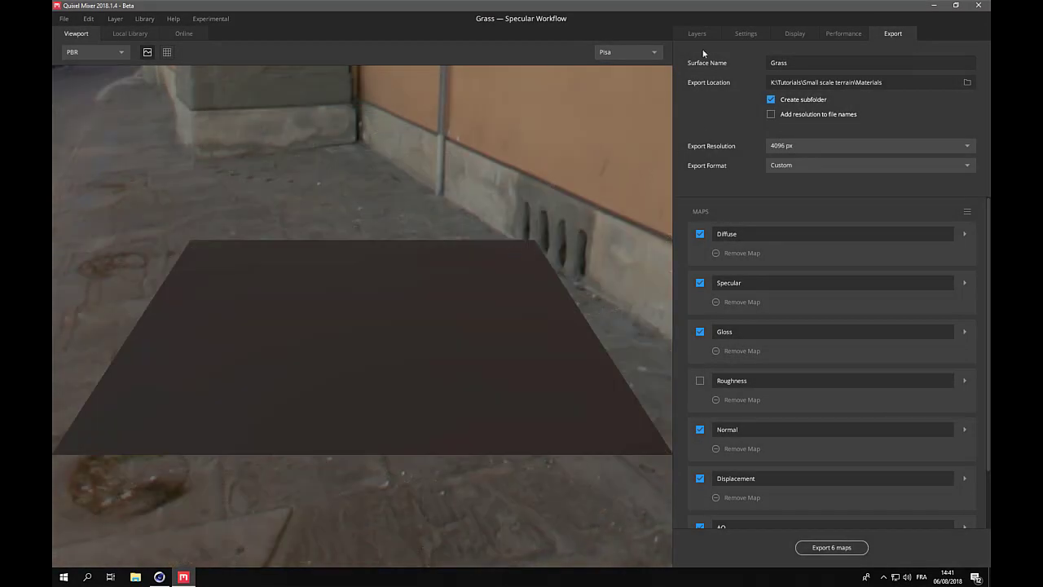
Add the Ground soil dirt surface tiled 3 times, then return to the surface library.
left_click(697, 34)
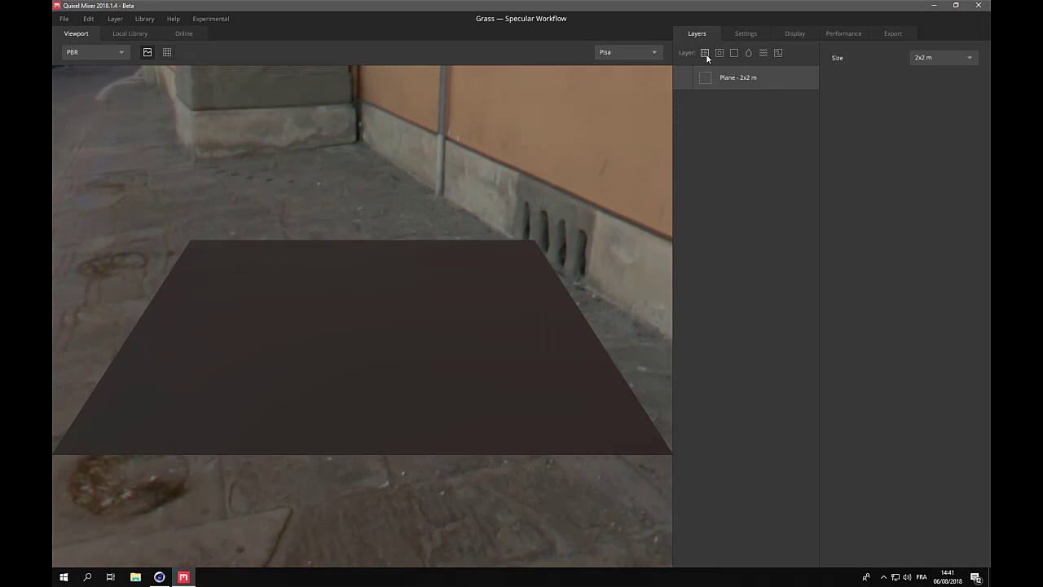
left_click(706, 53)
scroll(475, 281, "down", 5)
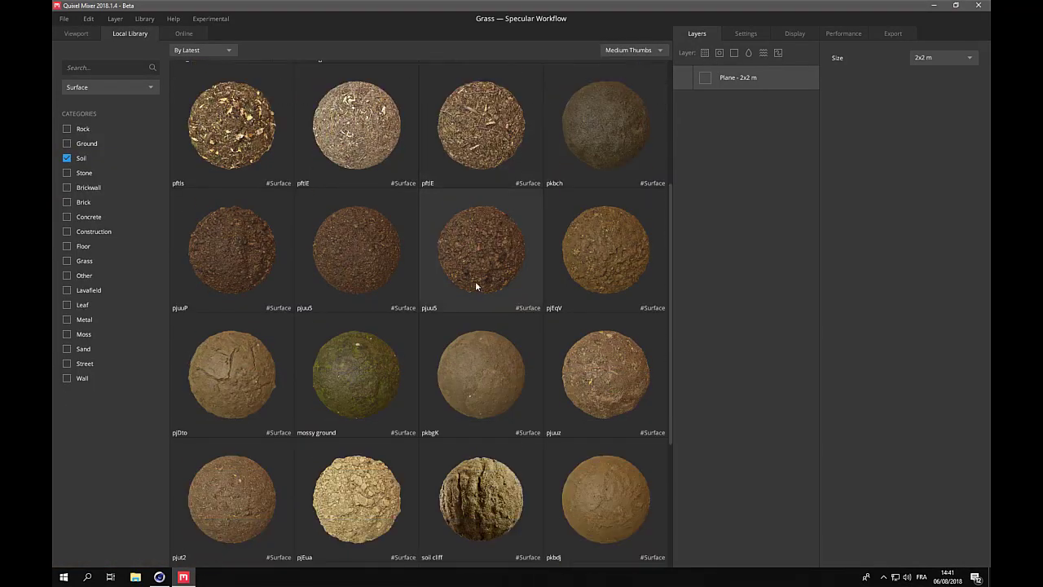
scroll(476, 285, "up", 5)
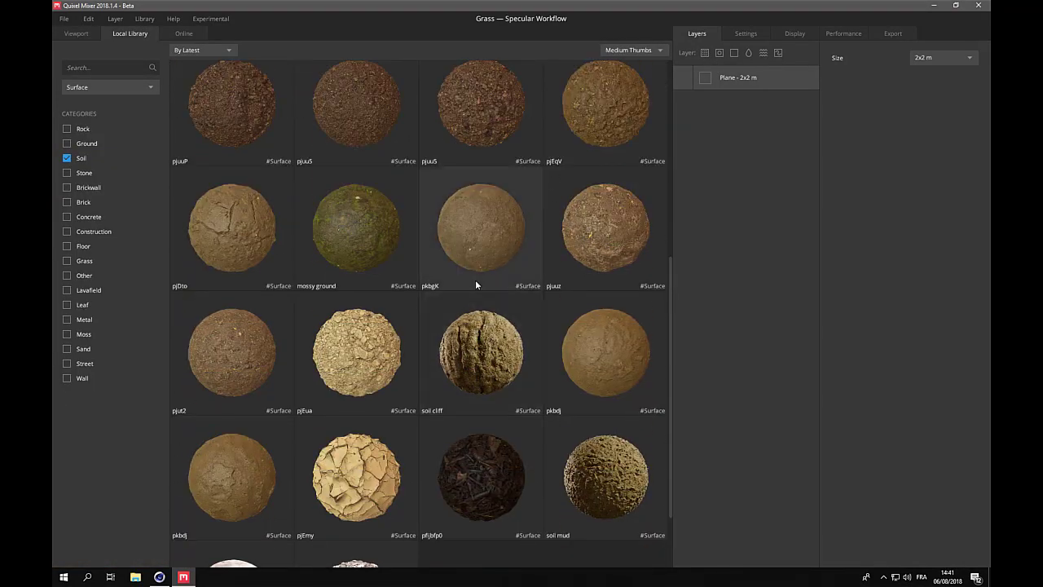
scroll(477, 284, "down", 1)
scroll(475, 284, "down", 1)
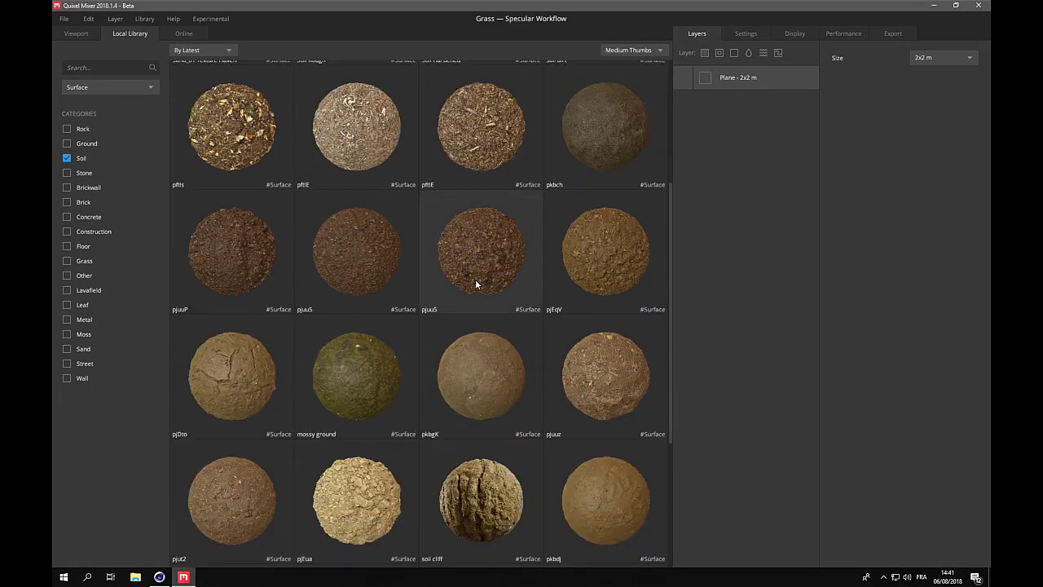
left_click(67, 143)
left_click(67, 157)
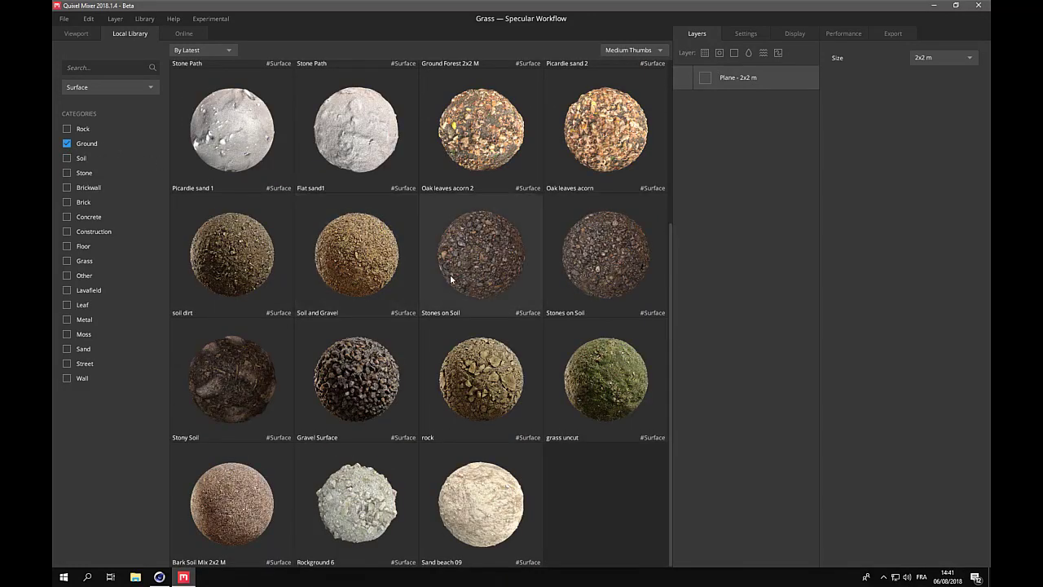
left_click(213, 249)
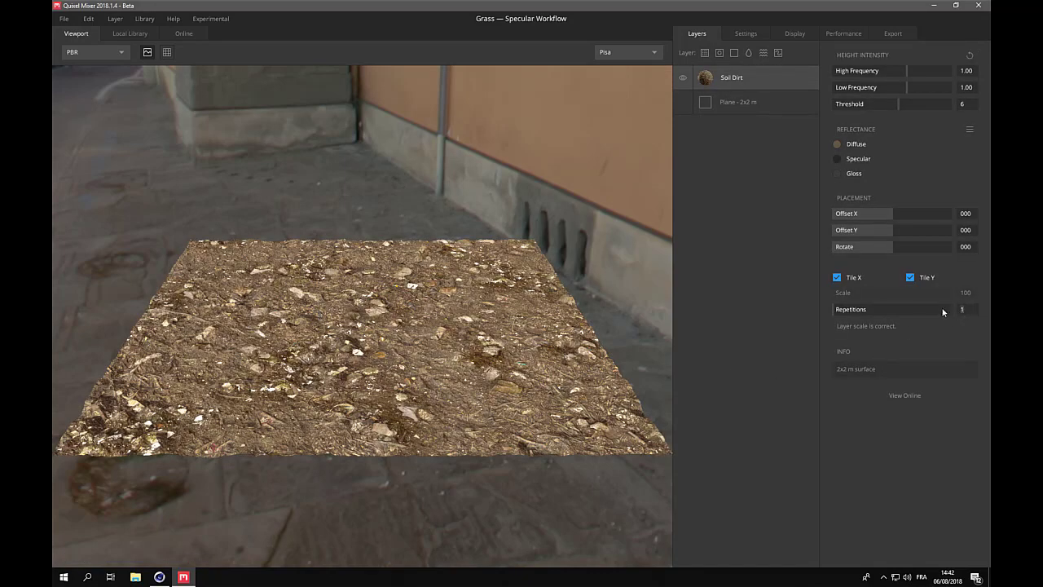
key("Return")
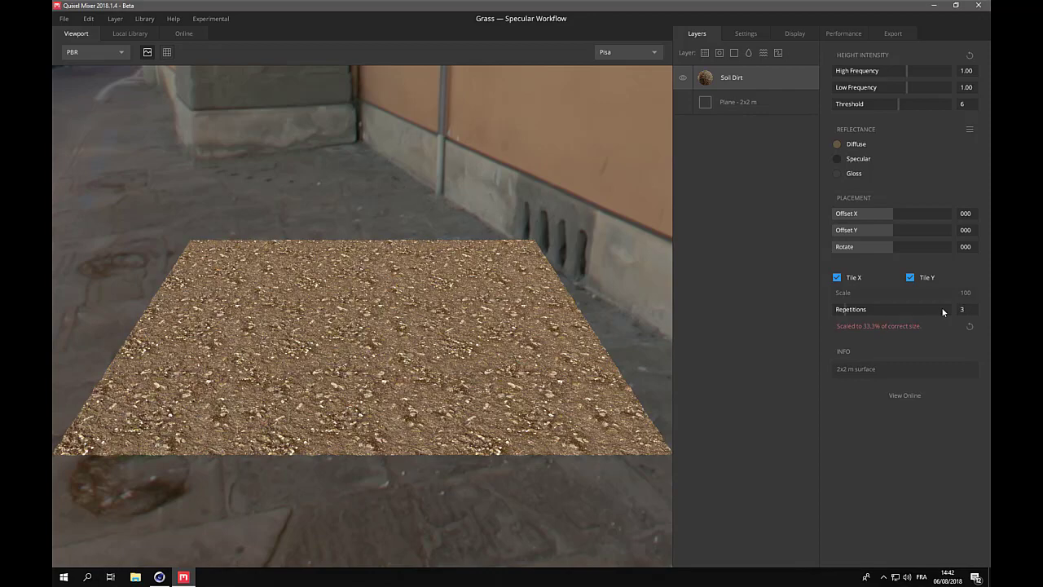
left_click_drag(317, 360, 421, 413)
left_click_drag(498, 398, 489, 383)
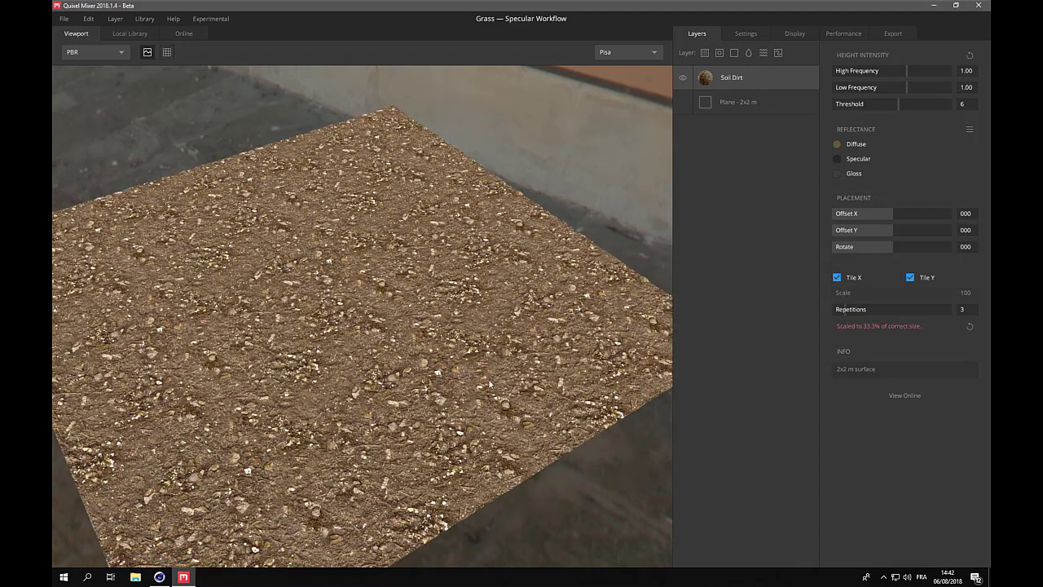
left_click(706, 54)
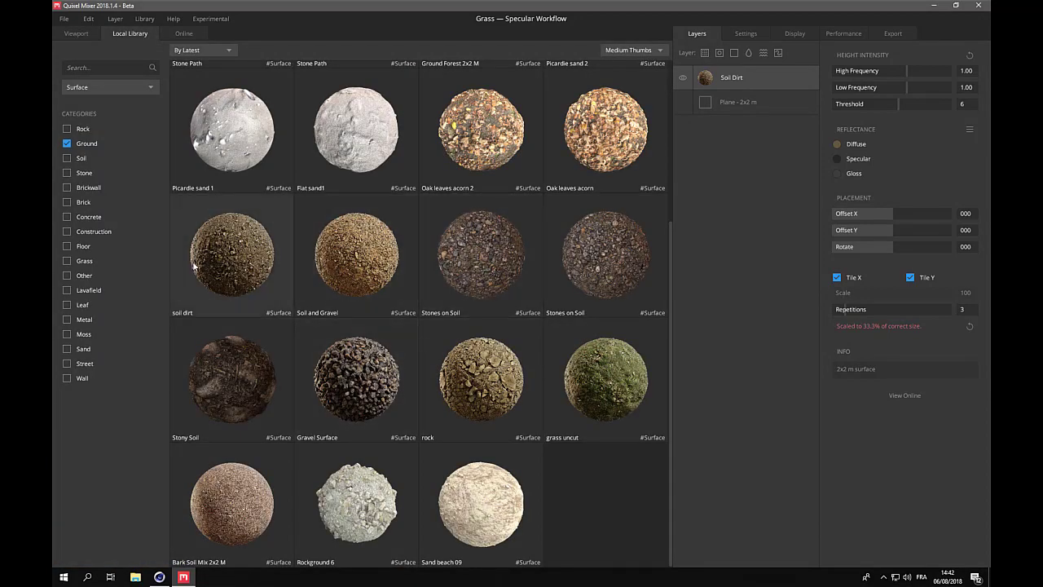
Add the pftlE surface from the Soil category with 3 repetitions and a lowered blend threshold.
left_click(67, 158)
left_click(67, 143)
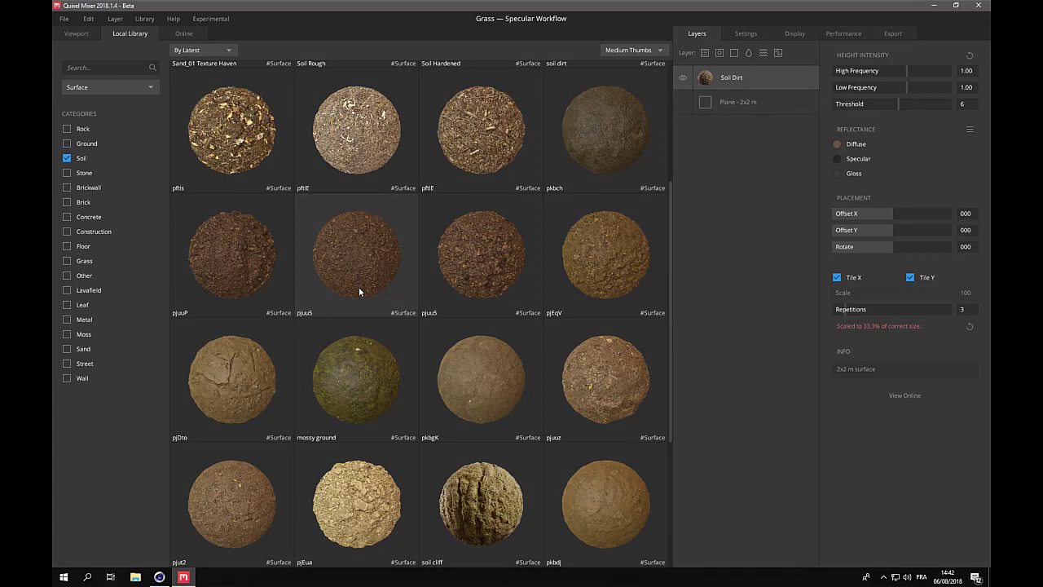
scroll(359, 291, "down", 5)
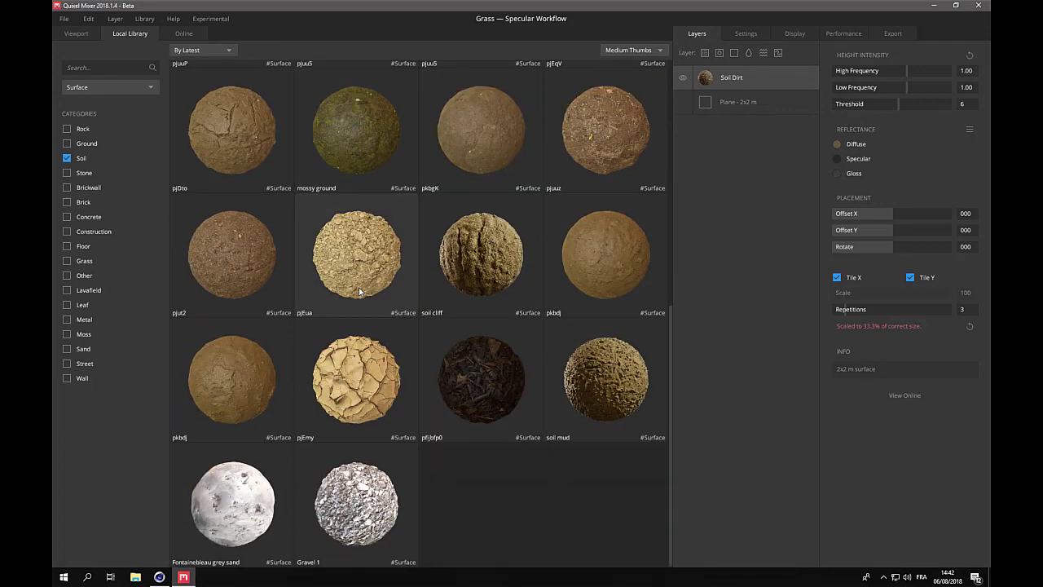
scroll(359, 291, "up", 2)
scroll(359, 291, "up", 6)
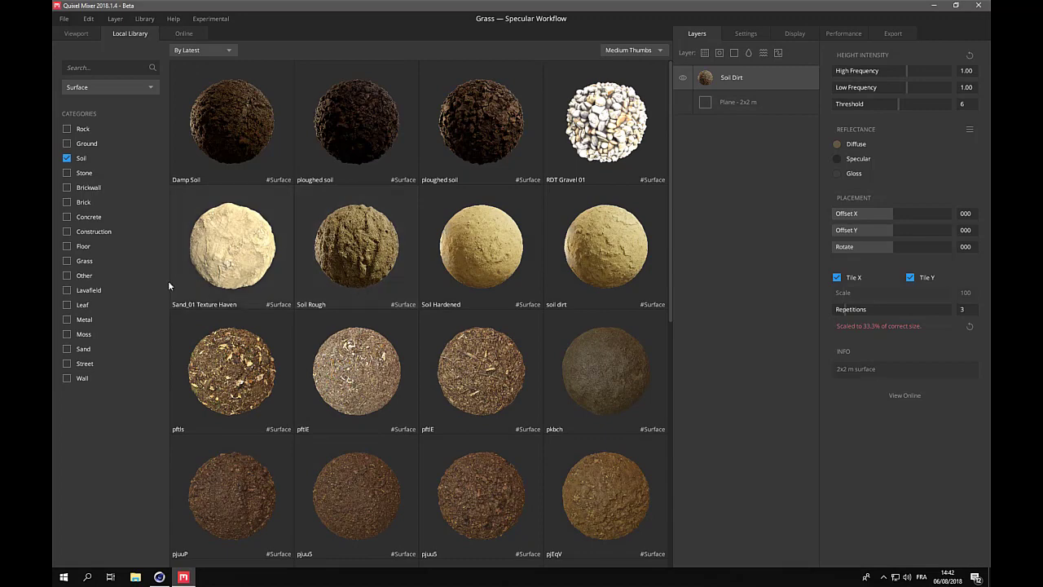
left_click(66, 260)
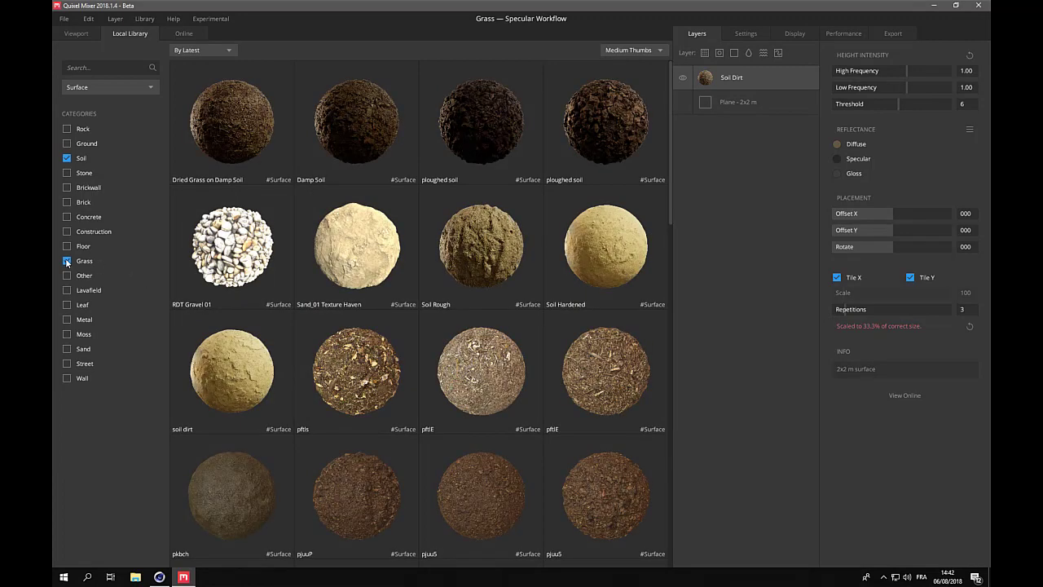
left_click(66, 260)
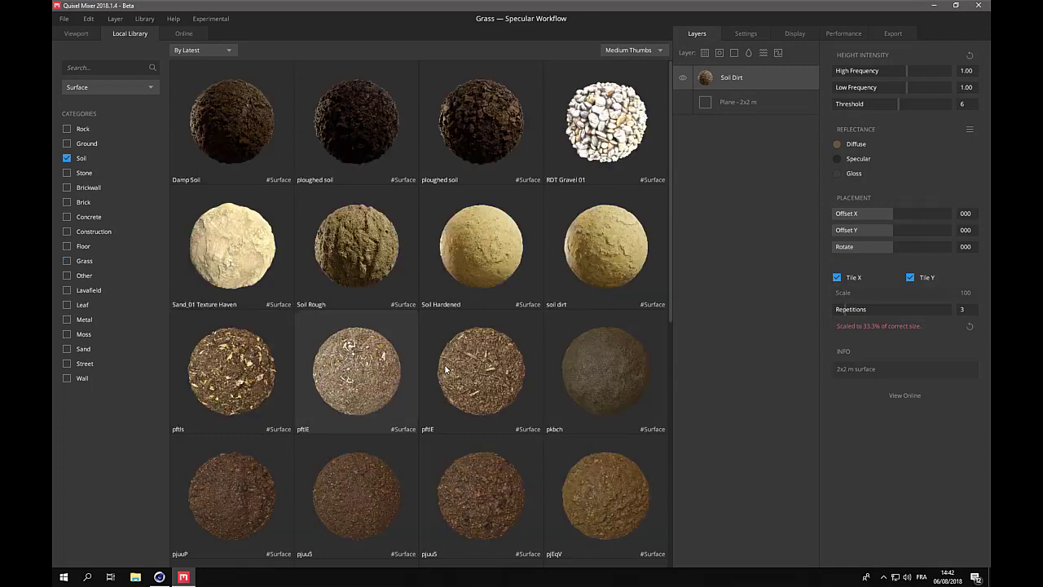
double_click(353, 352)
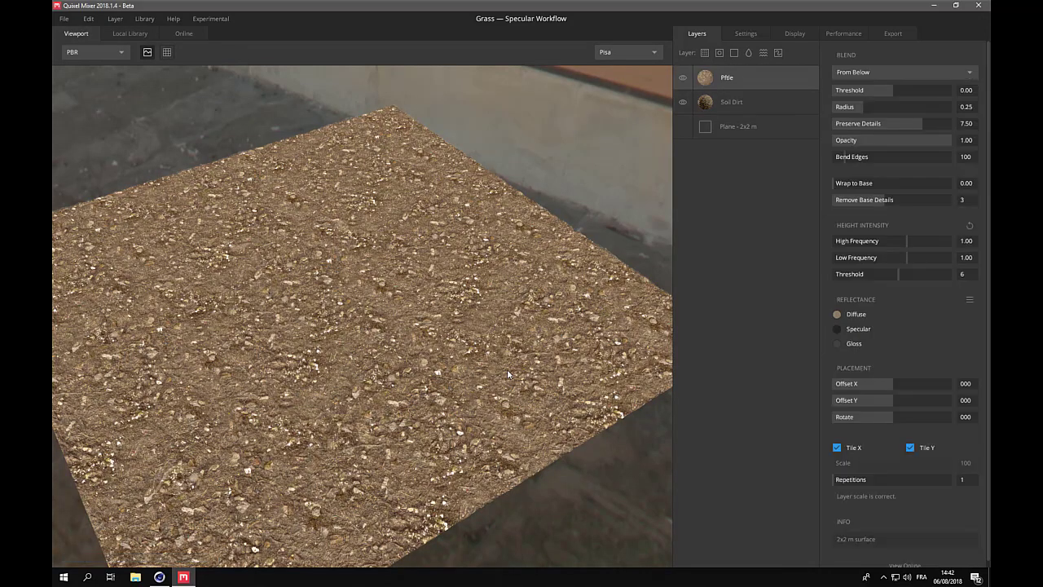
scroll(411, 377, "up", 4)
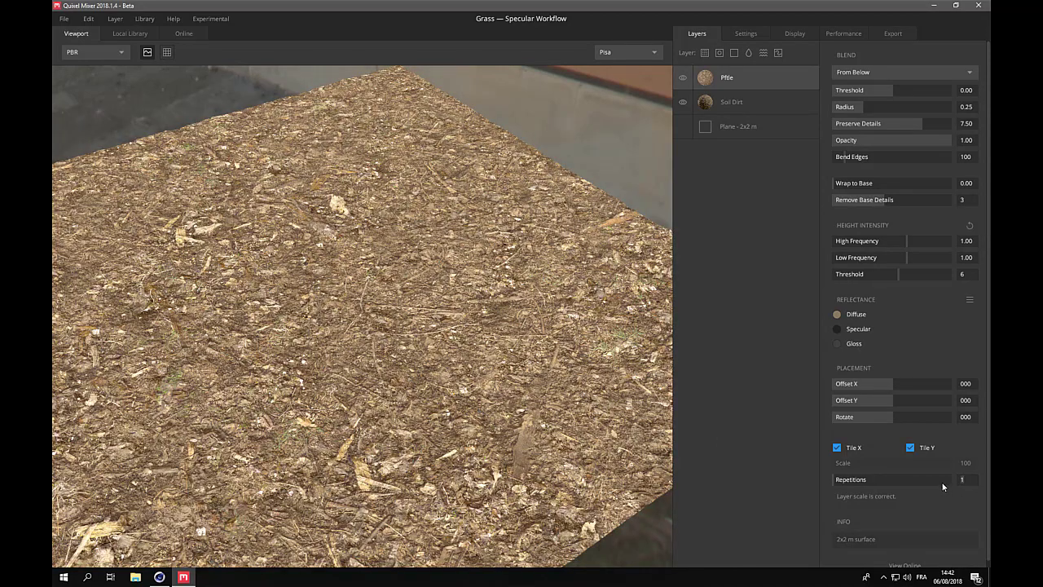
type("3")
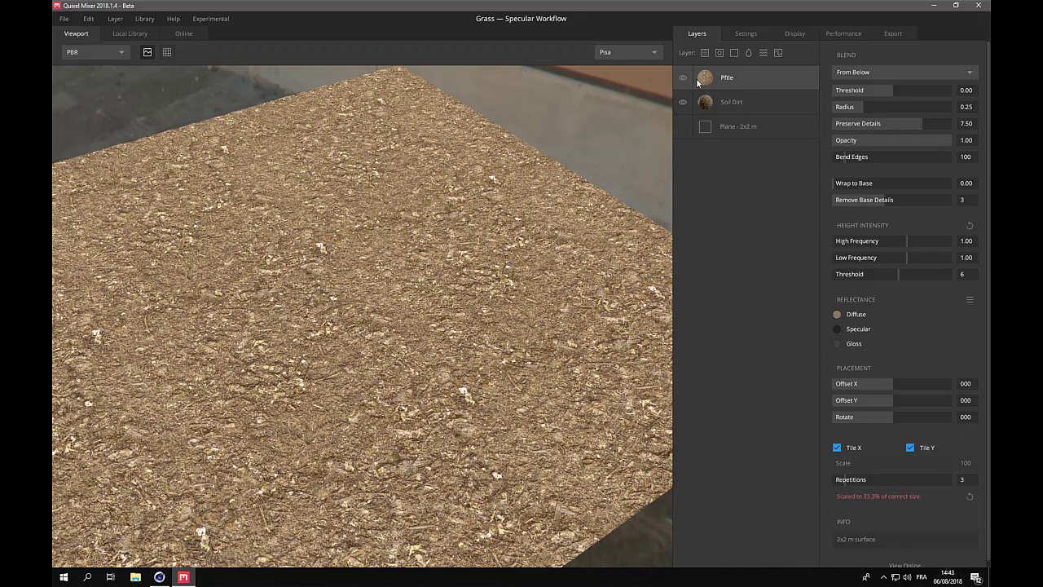
left_click_drag(892, 89, 891, 88)
Add a Noise layer above Soil Dirt: amplitude 0.5, frequency 3, octaves 4.
left_click(749, 102)
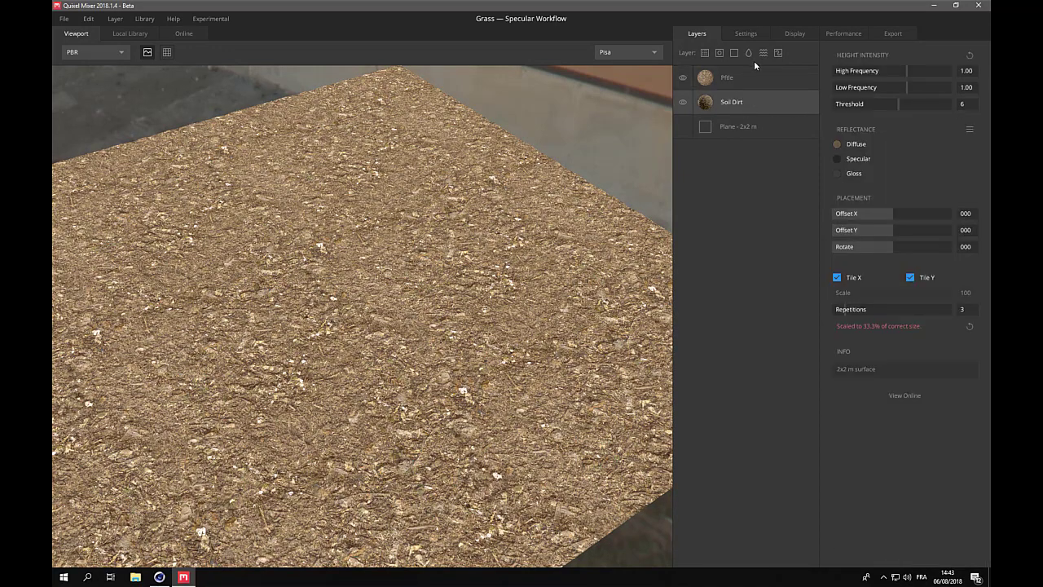
left_click(763, 54)
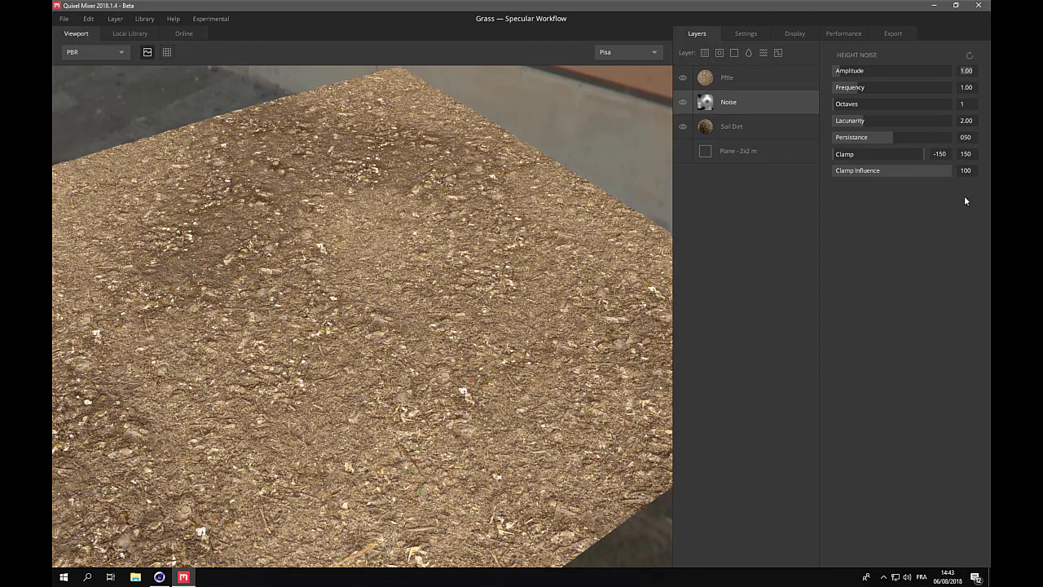
type("0.5")
key("Tab")
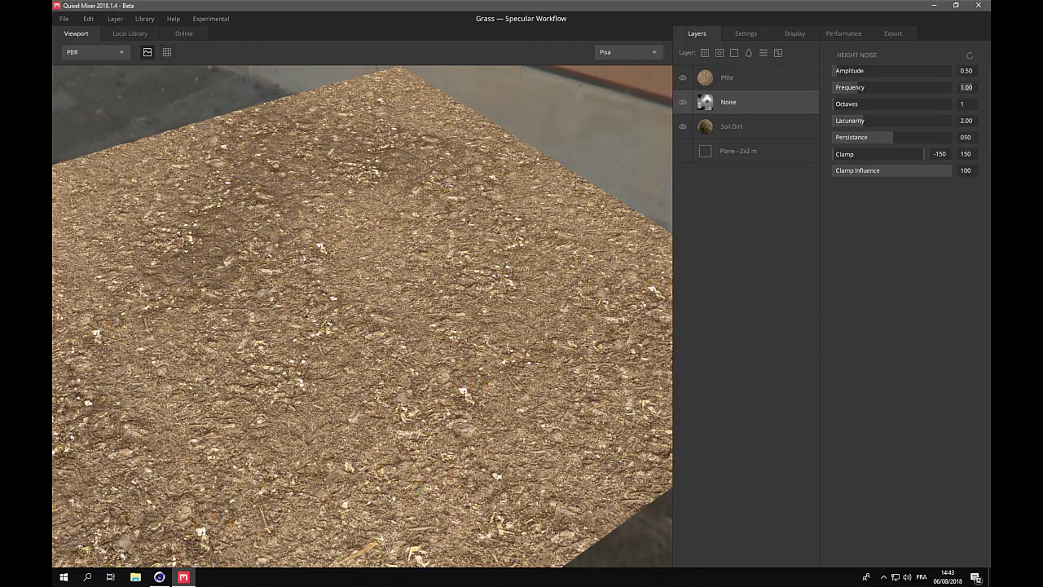
type("3")
key("Return")
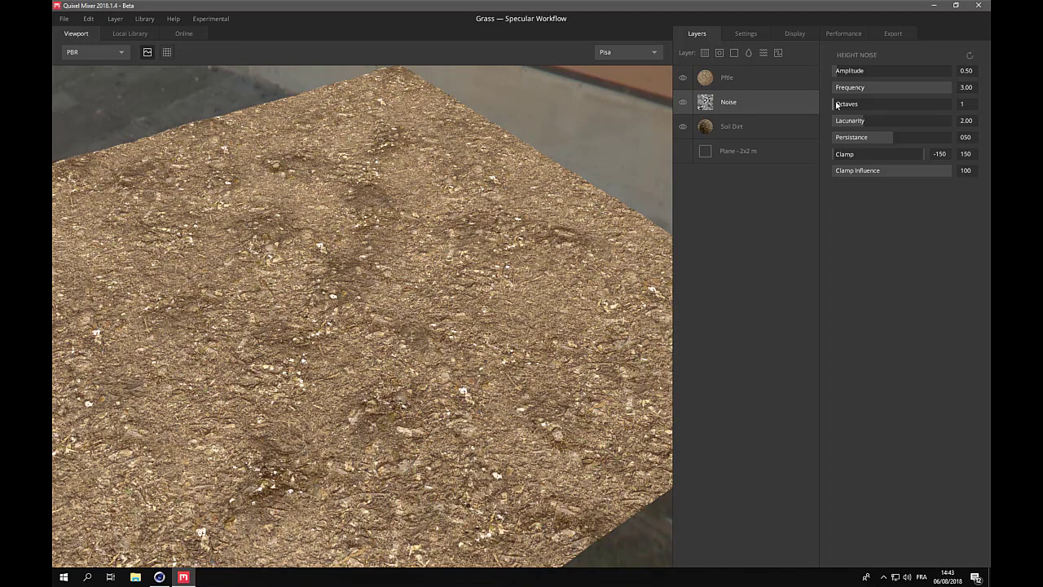
left_click_drag(835, 104, 866, 107)
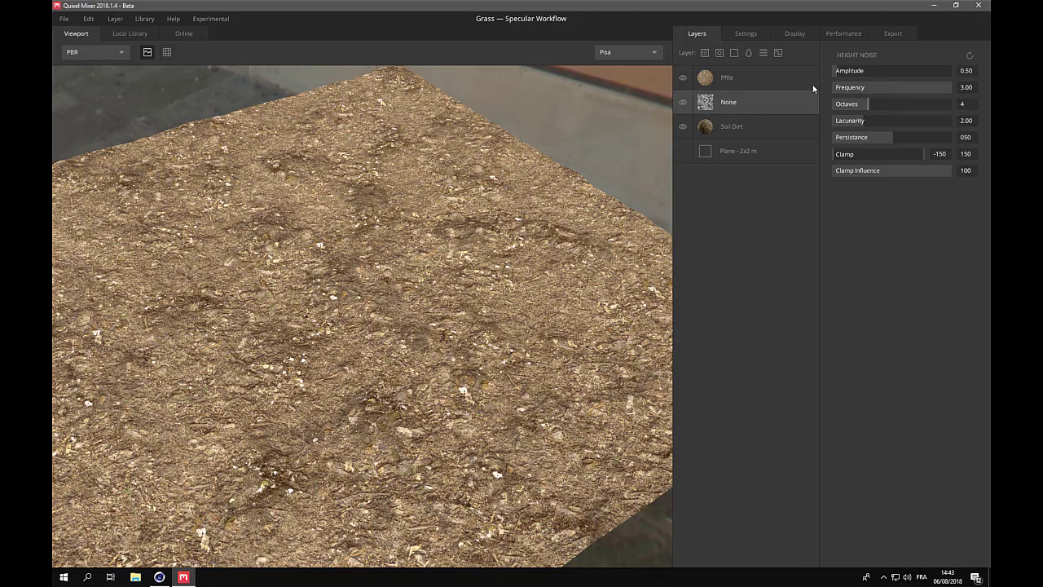
Tweak the Pfde layer's Blend Threshold repeatedly, finally setting it to -0.02.
left_click(728, 78)
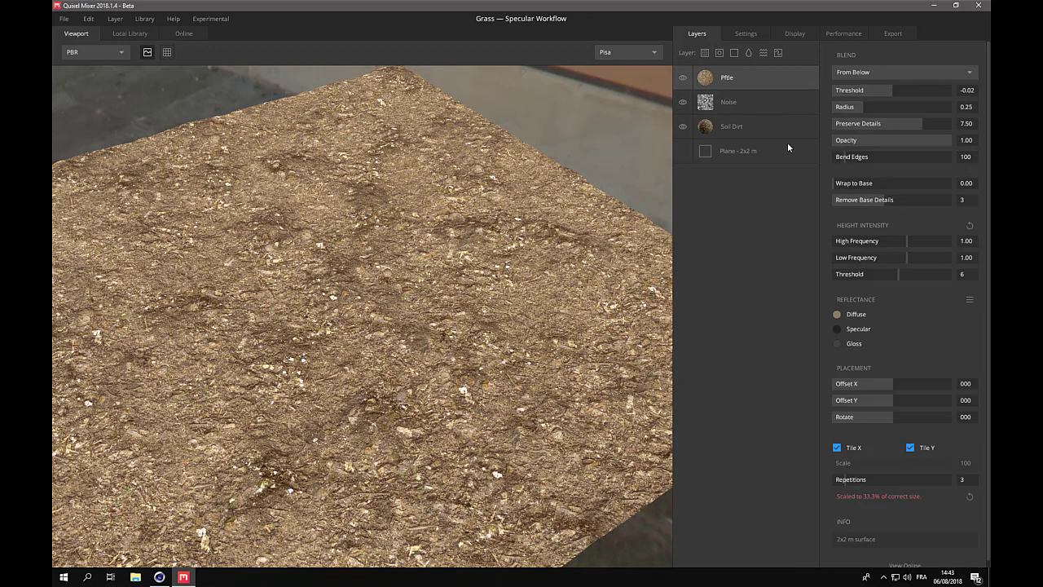
left_click_drag(890, 92, 886, 94)
left_click(892, 98)
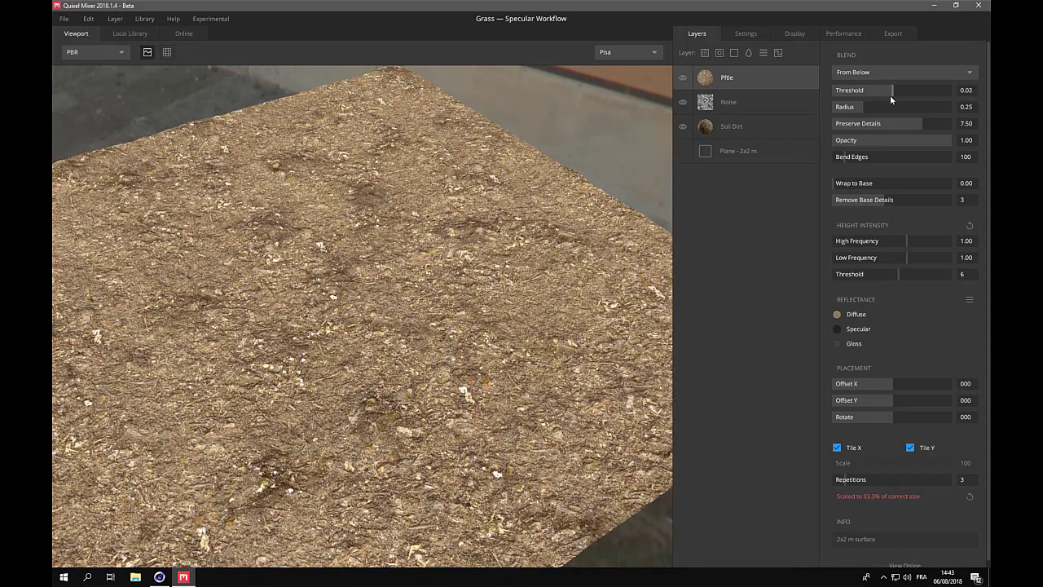
left_click(885, 95)
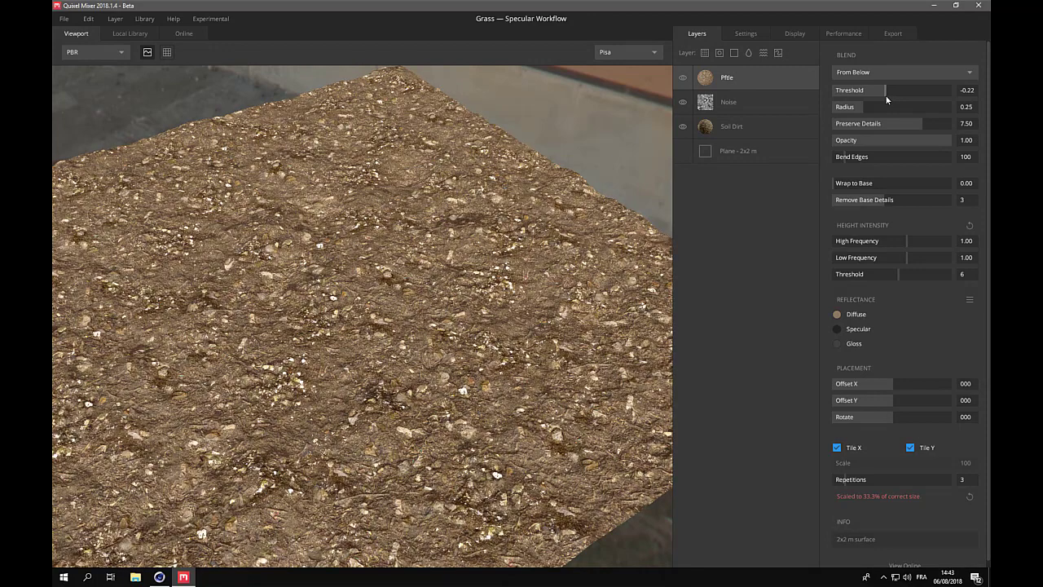
left_click(887, 99)
left_click(889, 95)
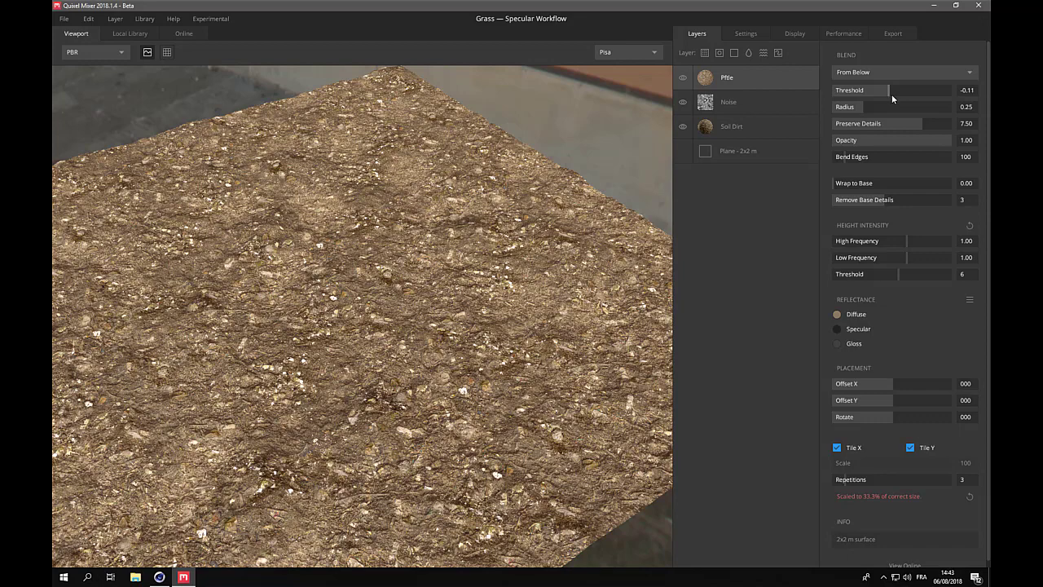
left_click(893, 94)
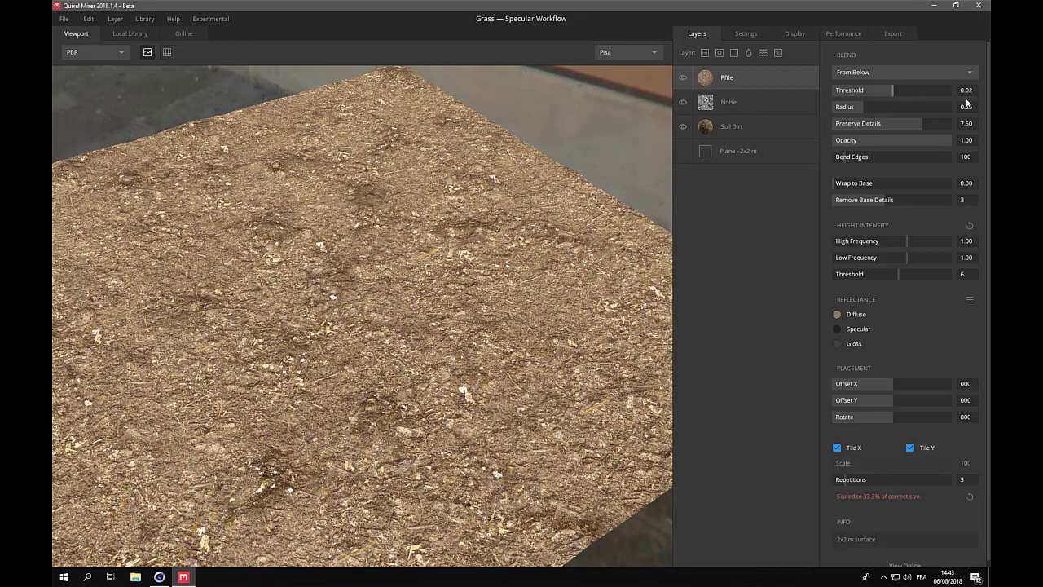
left_click_drag(966, 101, 988, 131)
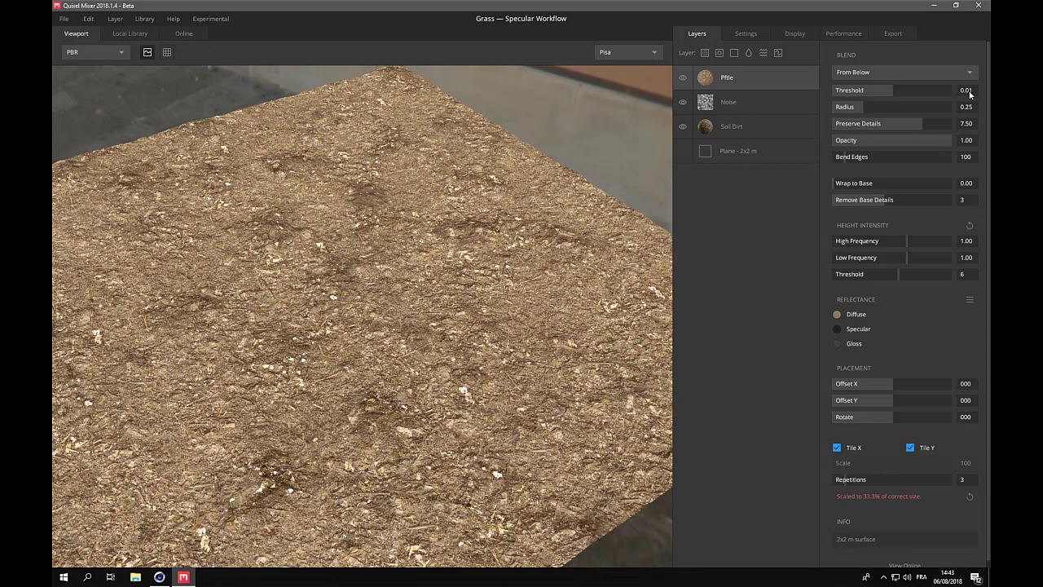
scroll(970, 95, "down", 1)
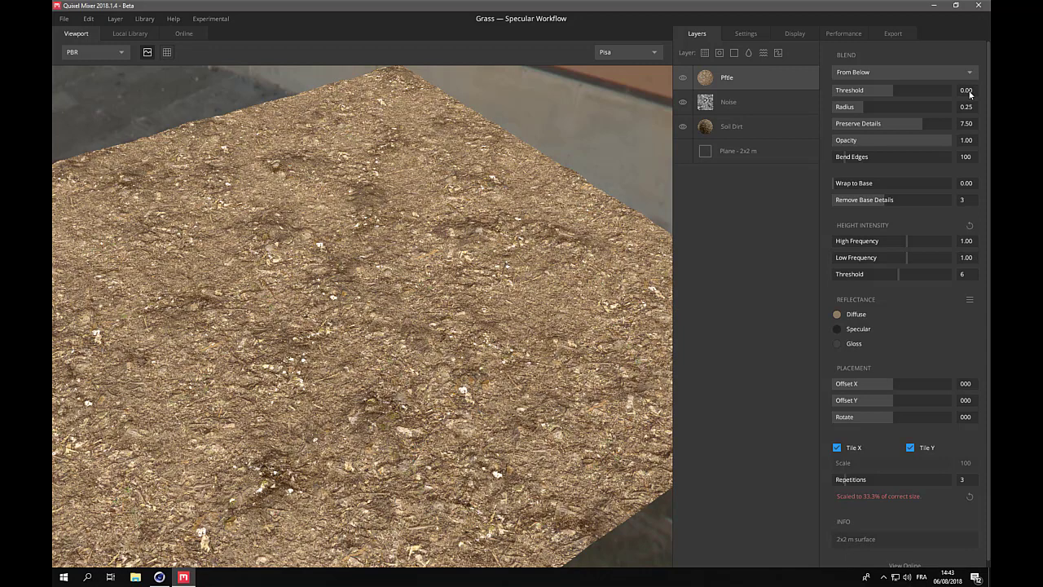
left_click(891, 91)
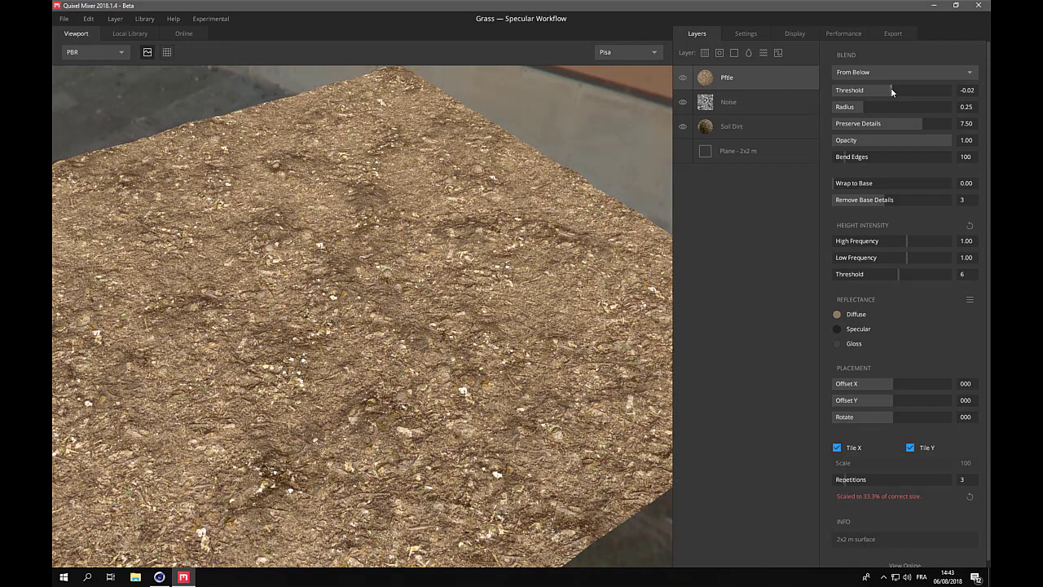
Open the surface library, swap the Soil filter for Grass, and browse the grass surfaces.
left_click(706, 53)
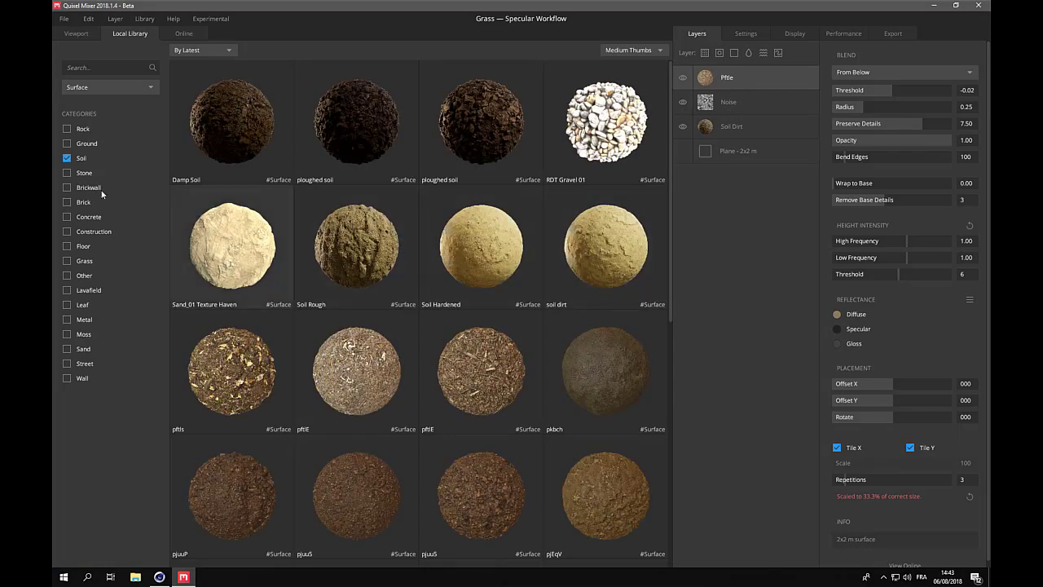
left_click(66, 158)
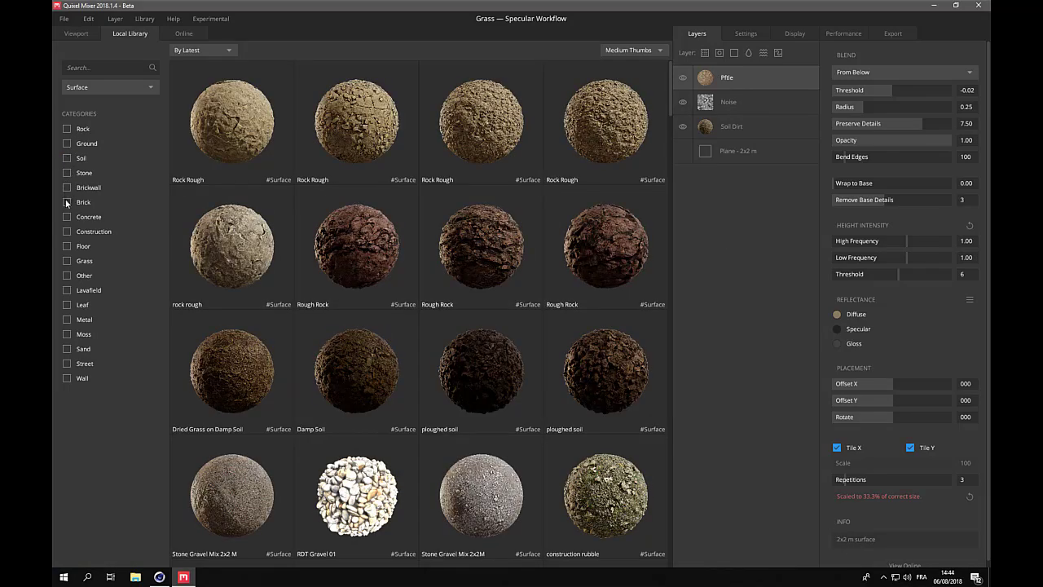
left_click(67, 260)
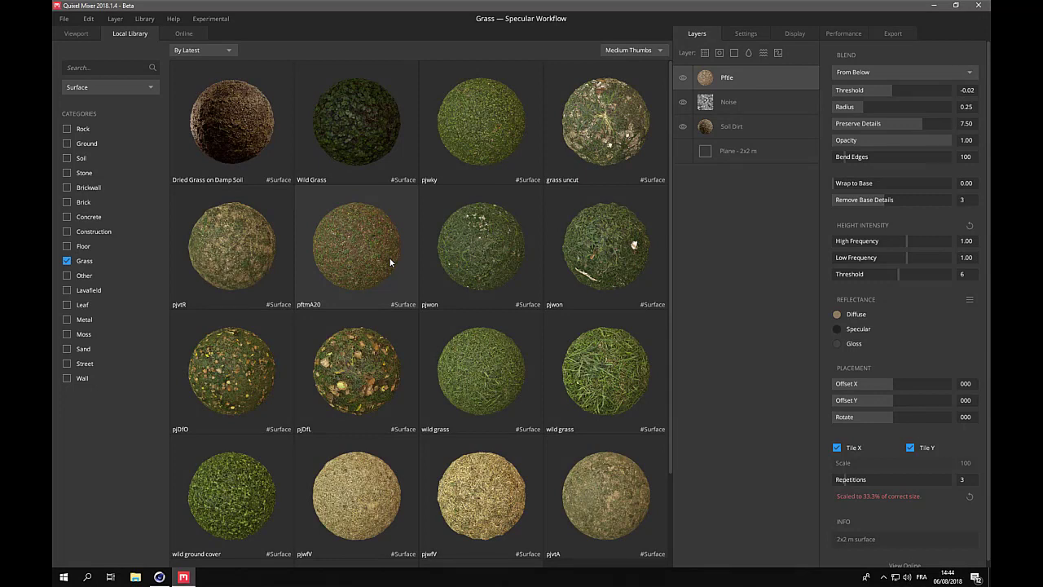
scroll(391, 262, "down", 2)
scroll(390, 263, "up", 2)
scroll(390, 260, "down", 2)
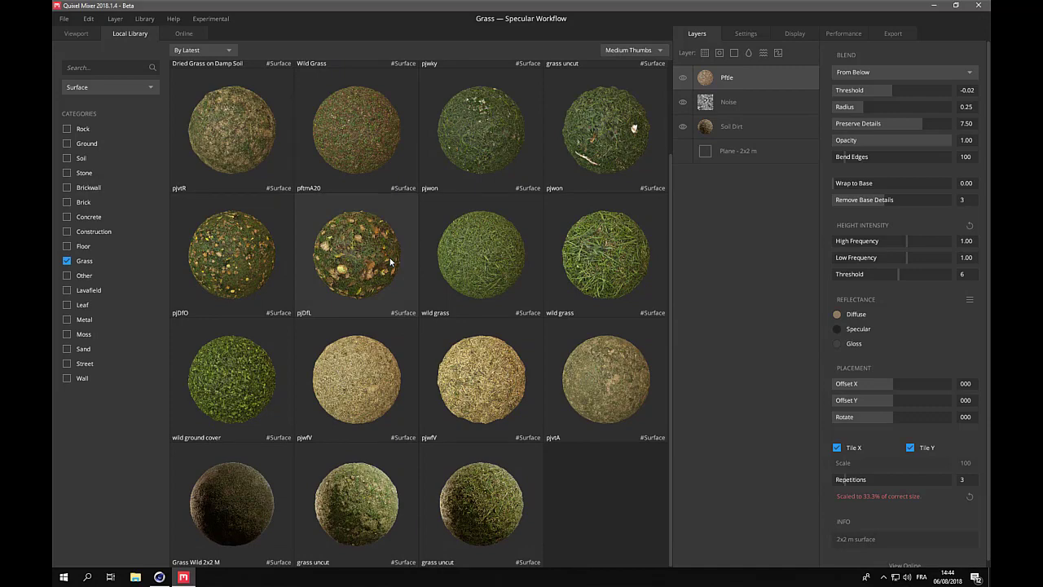
scroll(390, 260, "up", 2)
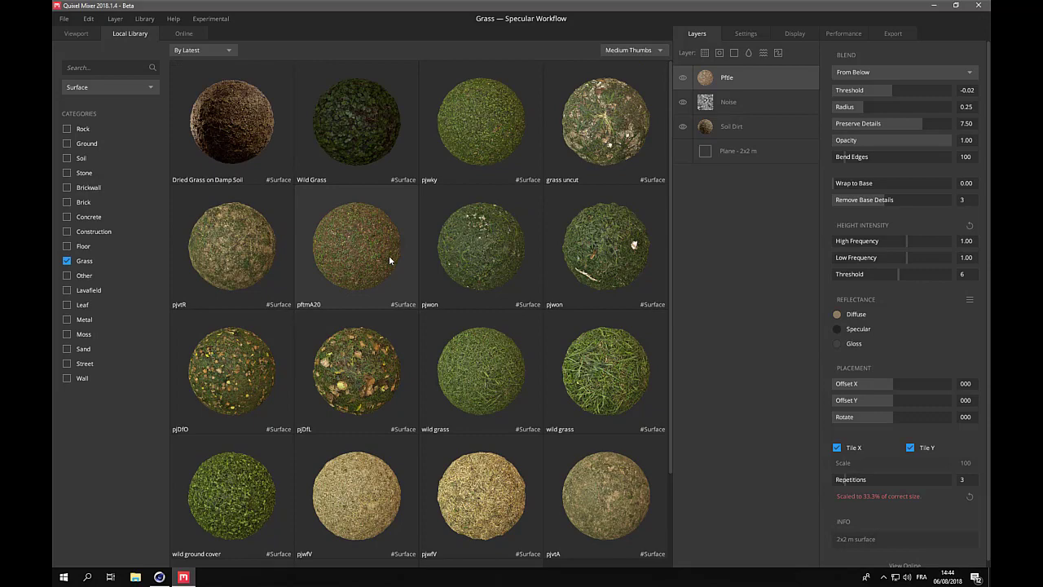
scroll(389, 259, "down", 2)
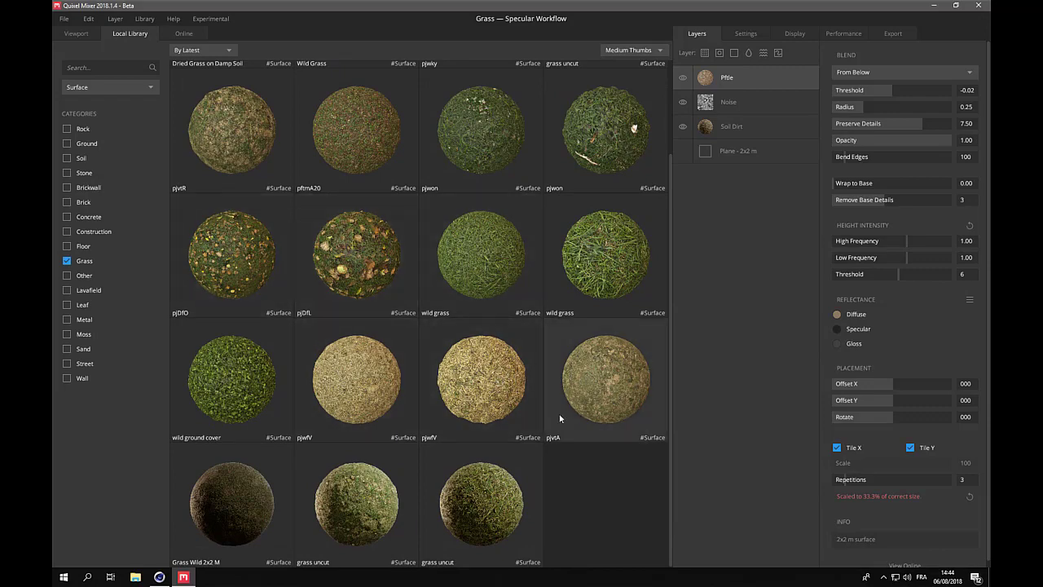
Add the grass uncut surface as the top layer with Blend Threshold 0.03.
left_click(499, 492)
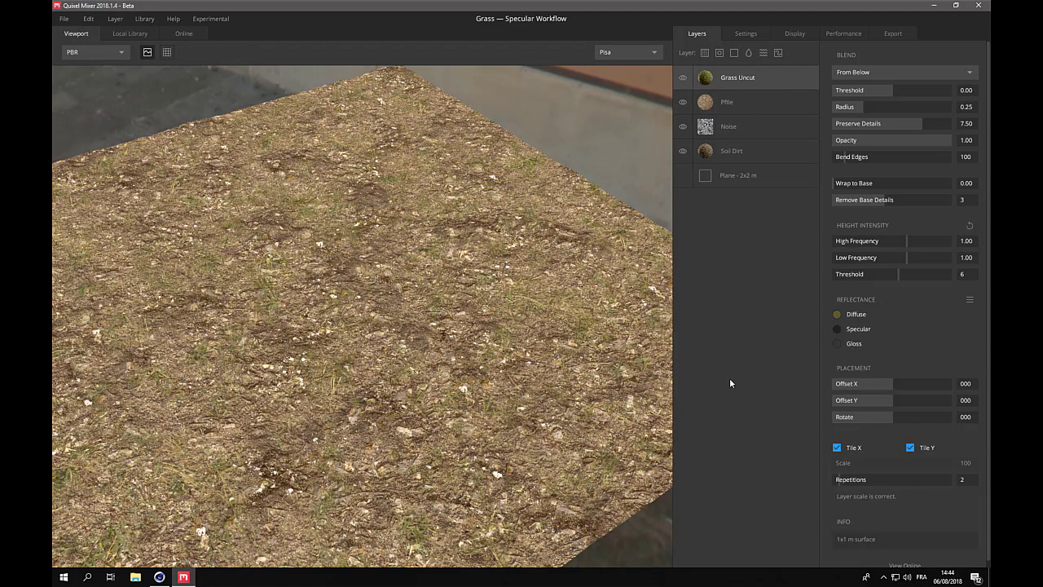
scroll(491, 268, "down", 3)
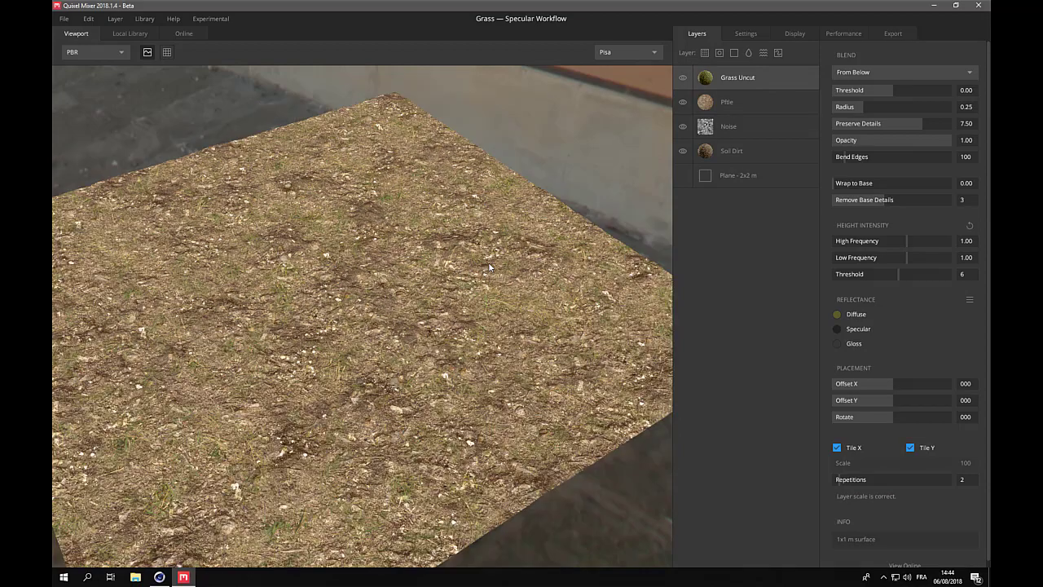
scroll(277, 375, "up", 3)
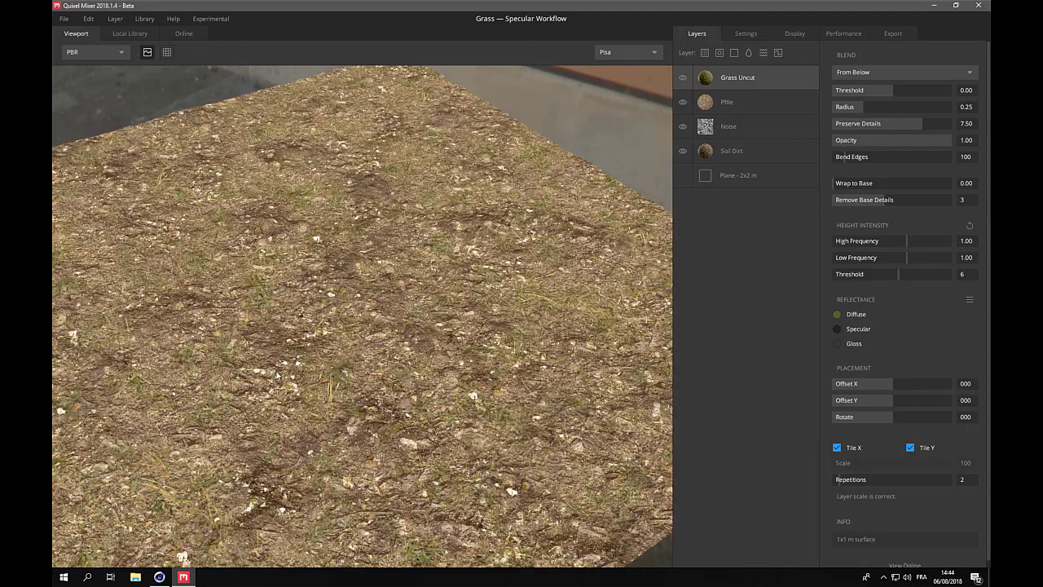
scroll(278, 371, "down", 1)
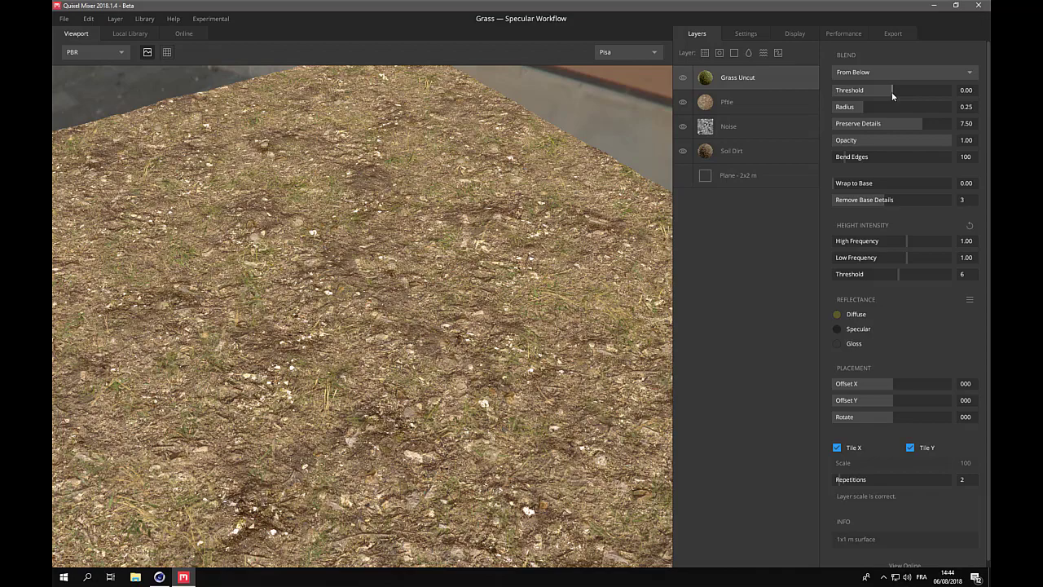
left_click_drag(891, 95, 893, 95)
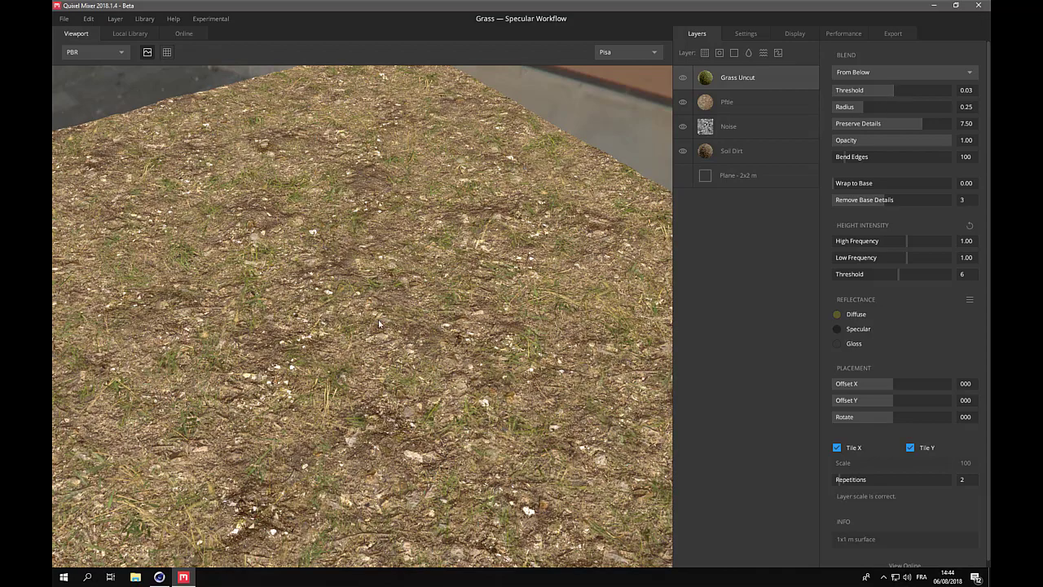
scroll(378, 322, "down", 3)
scroll(378, 324, "up", 3)
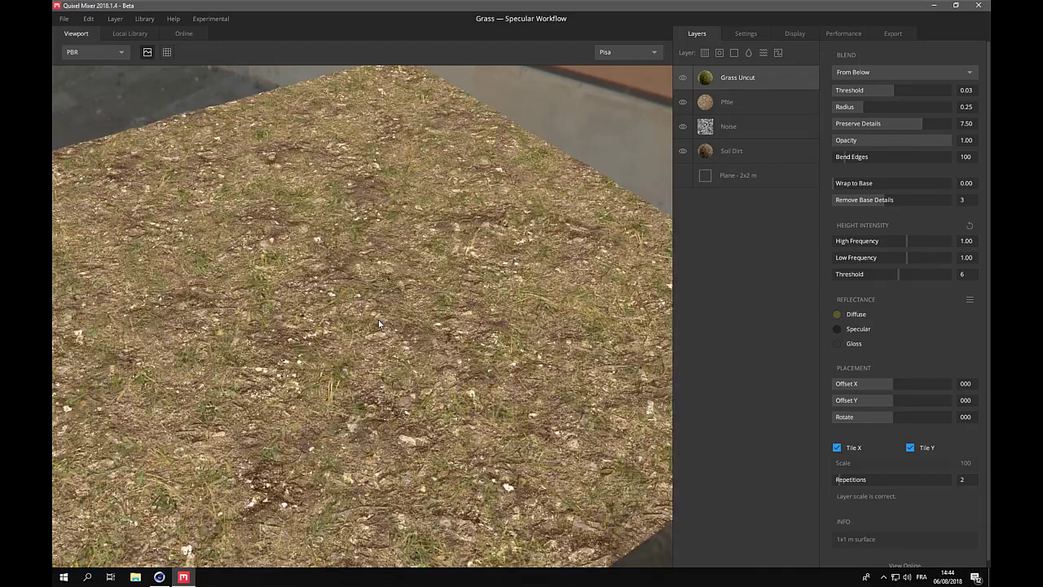
left_click_drag(378, 323, 396, 408)
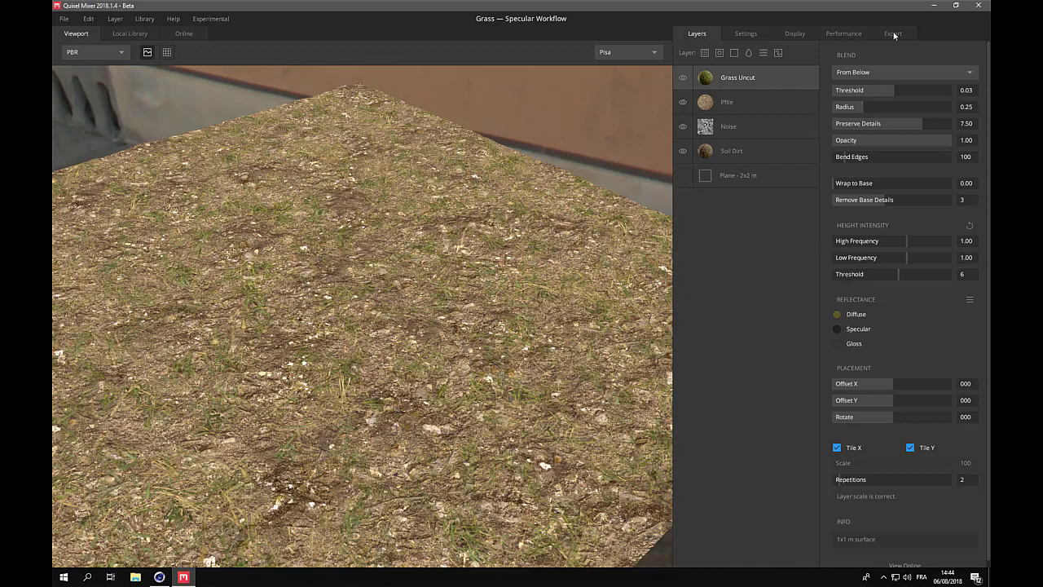
Apply the Octane map preset to the Grass export and export its six maps.
left_click(893, 35)
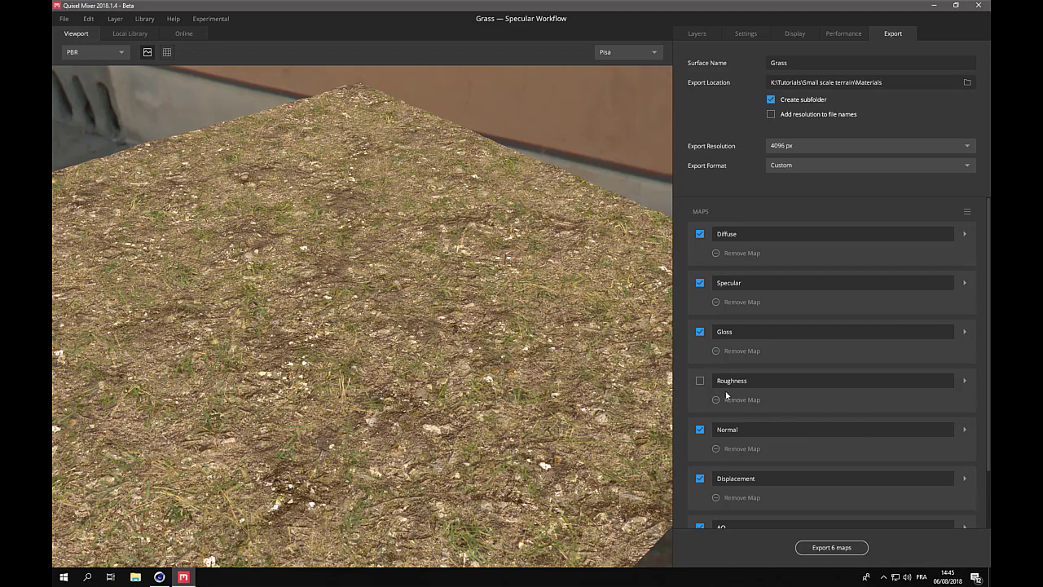
left_click(967, 212)
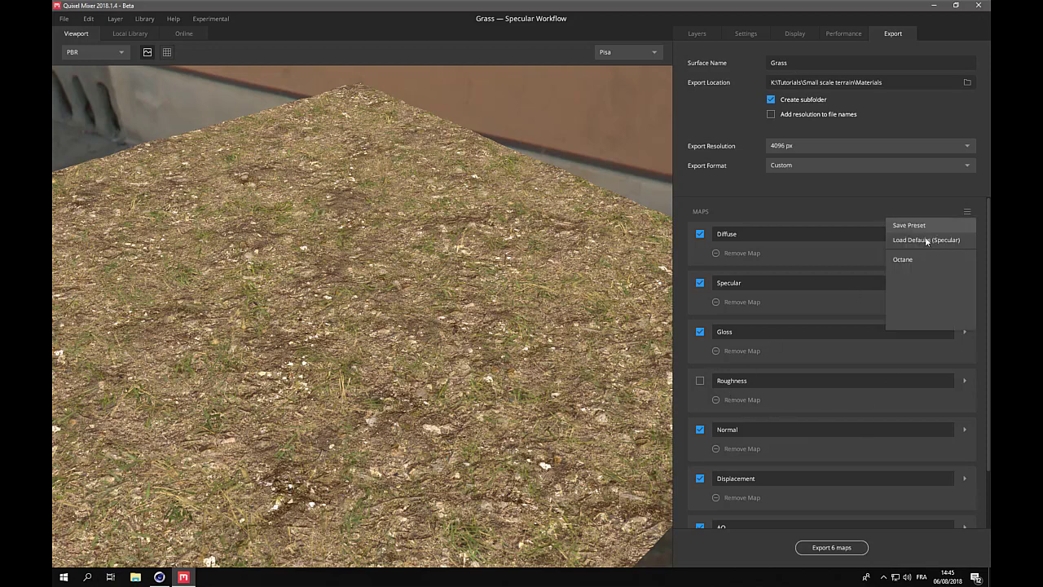
left_click(904, 259)
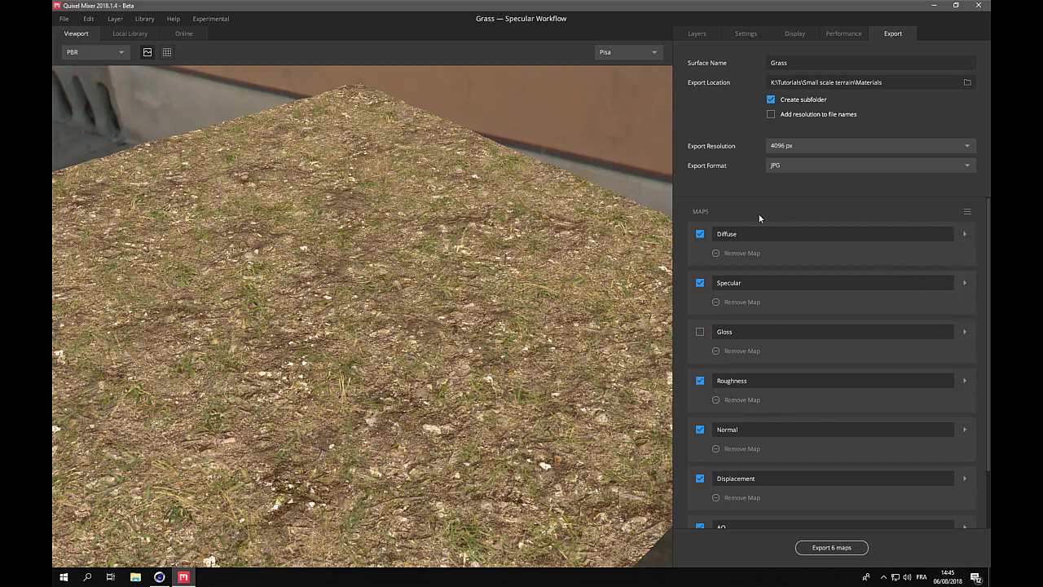
left_click(837, 550)
Verify the six Grass JPG maps in K:\Tutorials\Small scale terrain\Materials\Grass, previewing Grass_Diffuse.jpg.
key("super+e")
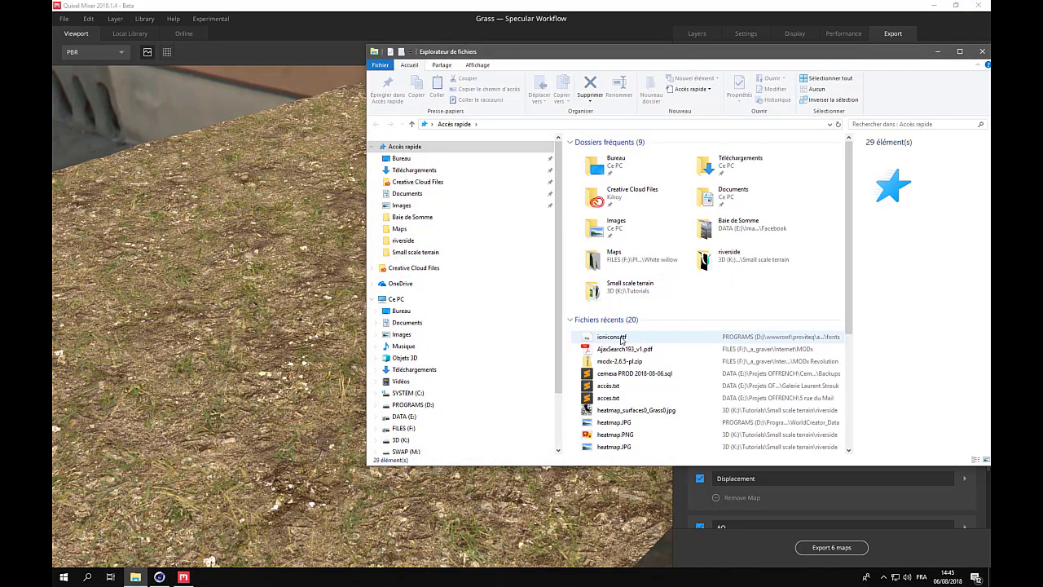
left_click(408, 440)
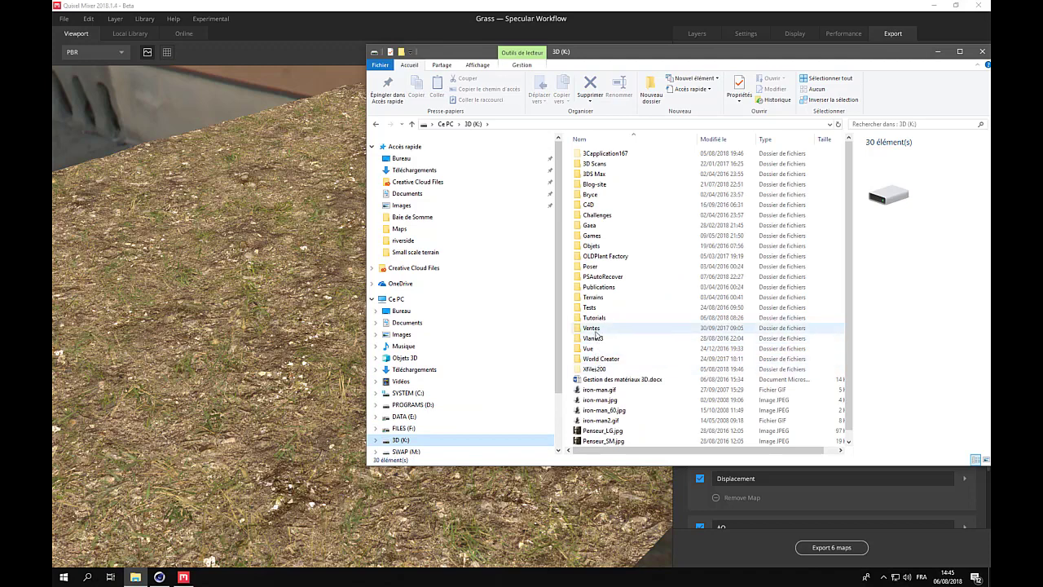
double_click(593, 317)
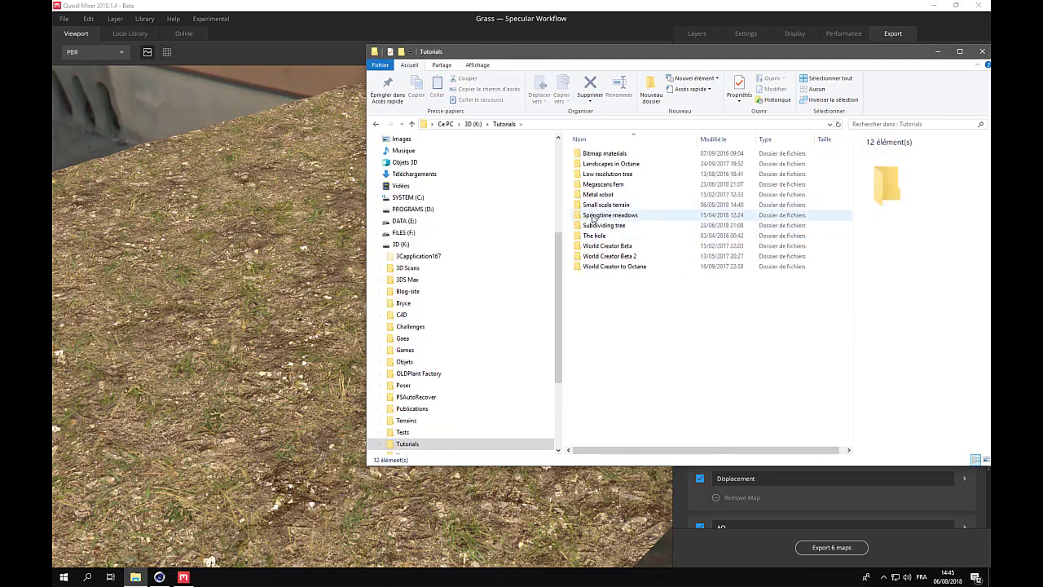
left_click(592, 225)
double_click(593, 207)
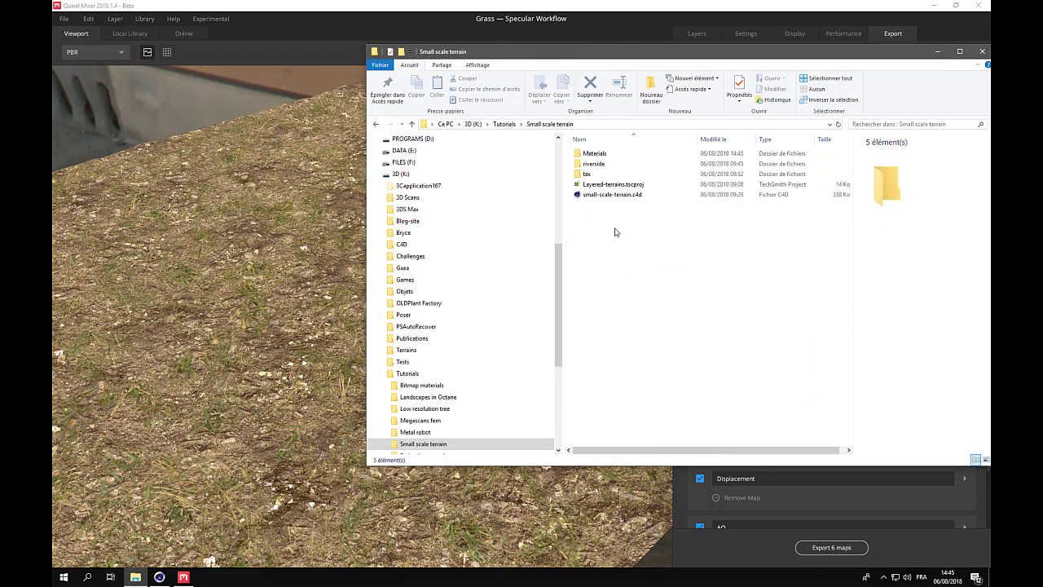
double_click(599, 156)
double_click(595, 155)
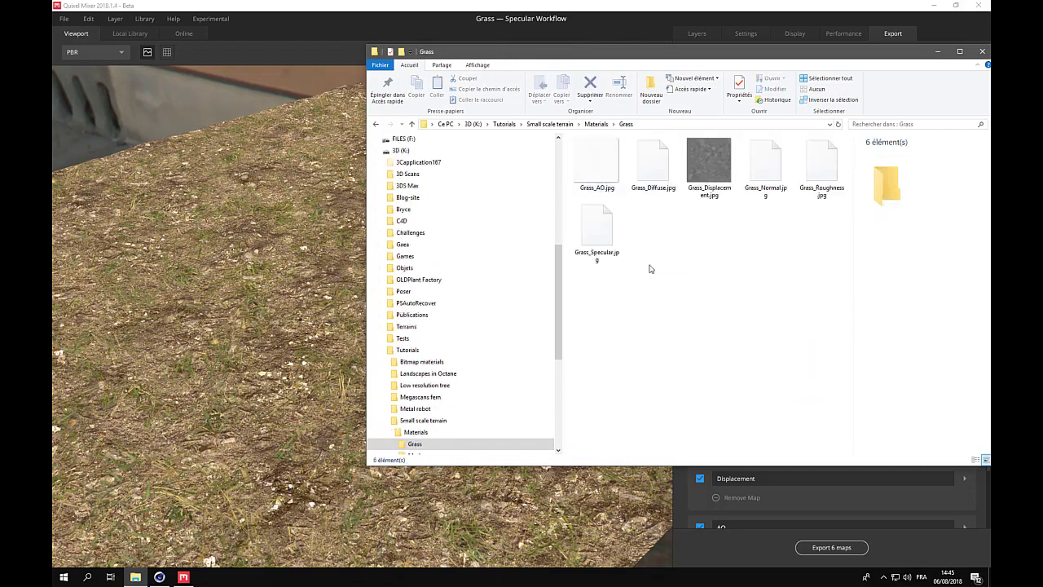
left_click(665, 179)
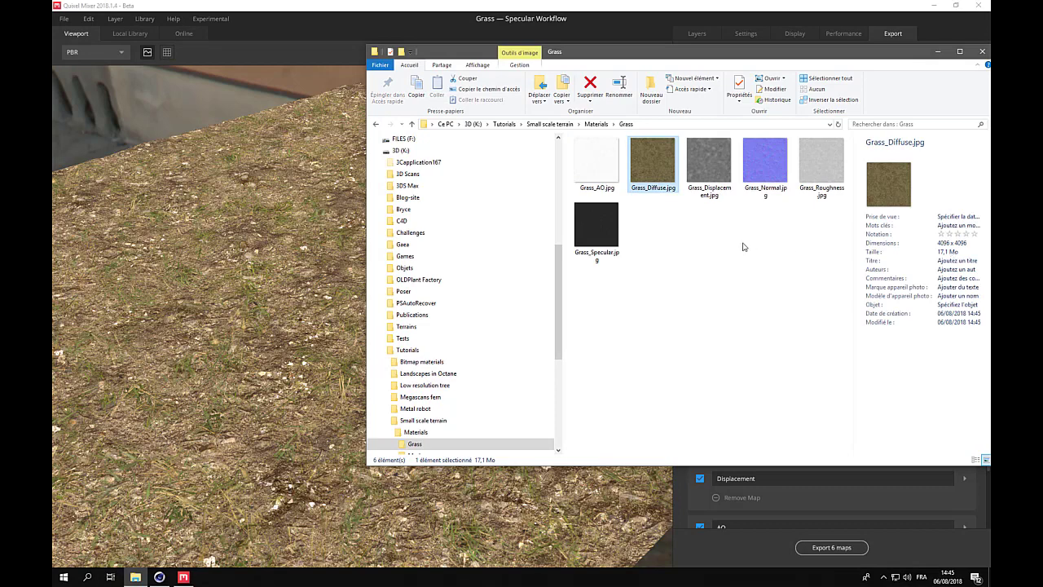
left_click(666, 15)
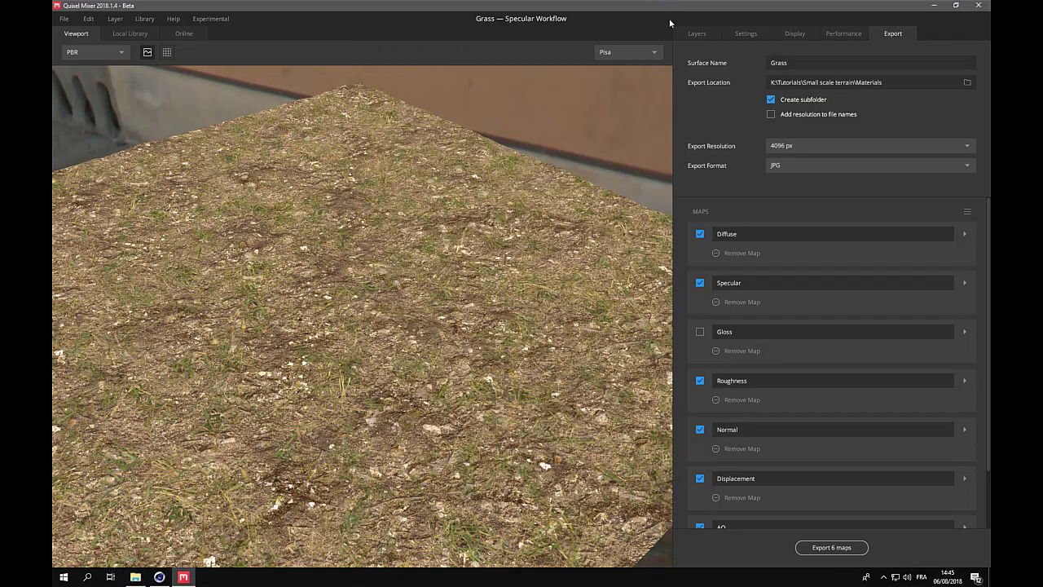
Create a new mix named 'Rocks' and display its layer list.
left_click(64, 19)
left_click(69, 38)
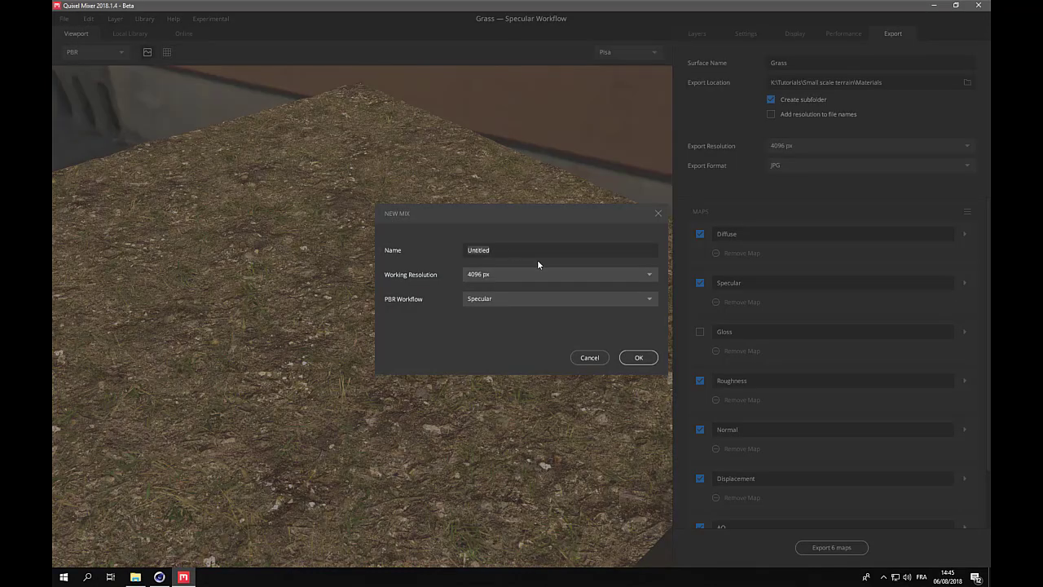
type("Rocks")
key("Return")
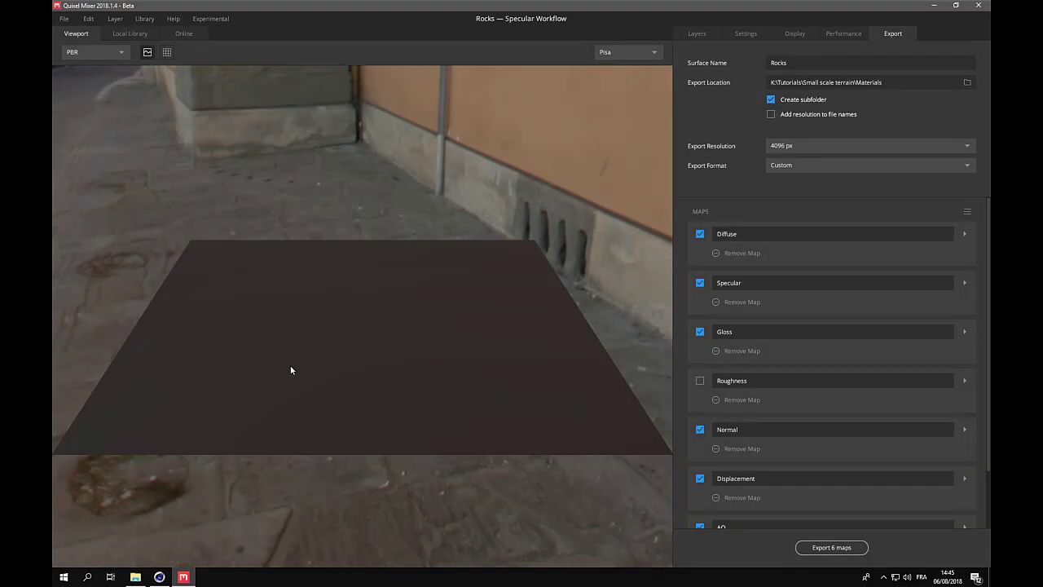
left_click_drag(291, 370, 451, 379)
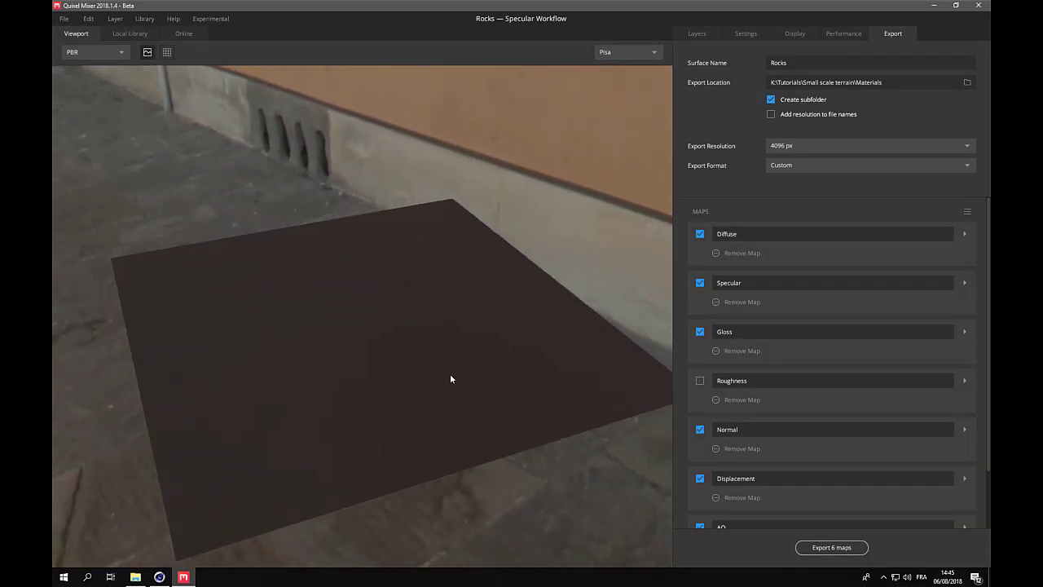
left_click(696, 36)
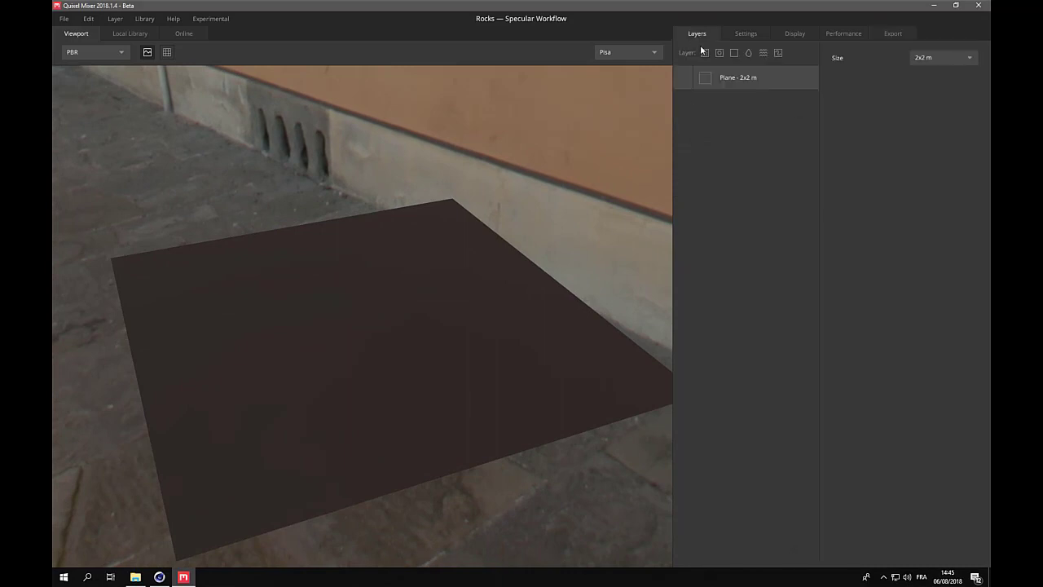
Add the soil dirt ground surface as a layer with 3 repetitions over the plane.
left_click(706, 53)
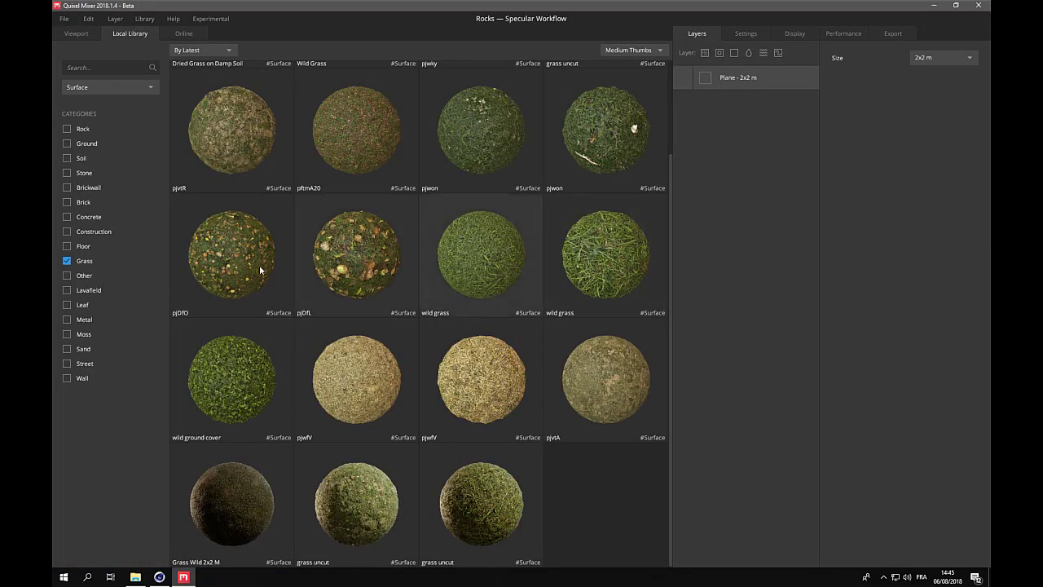
left_click(67, 144)
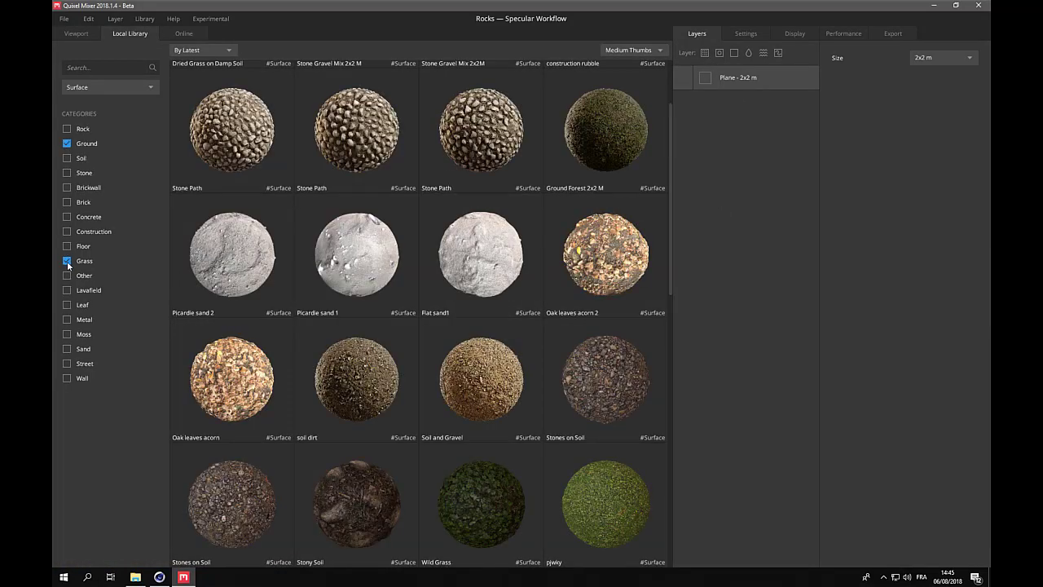
left_click(67, 260)
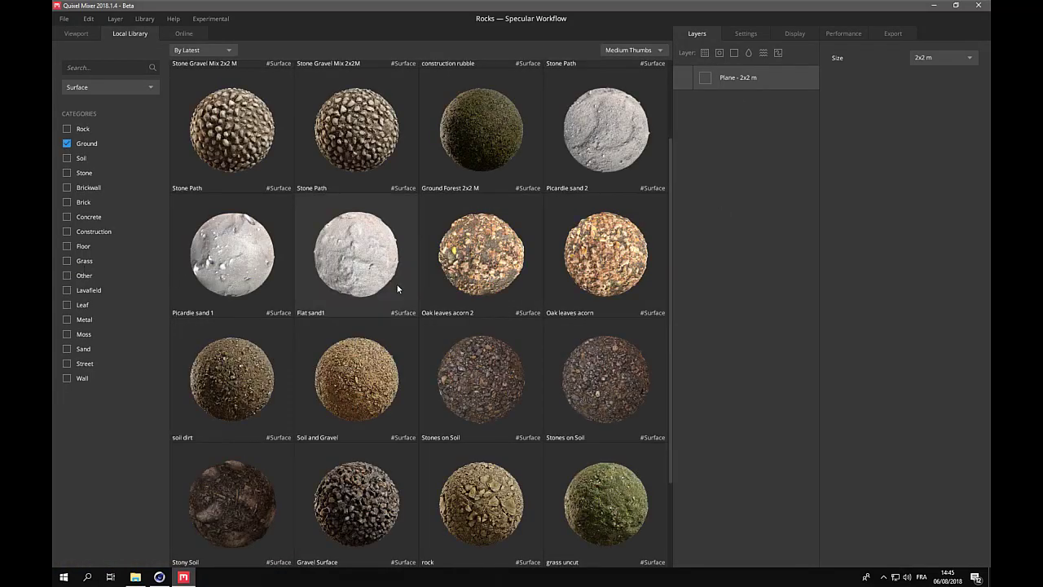
left_click(243, 370)
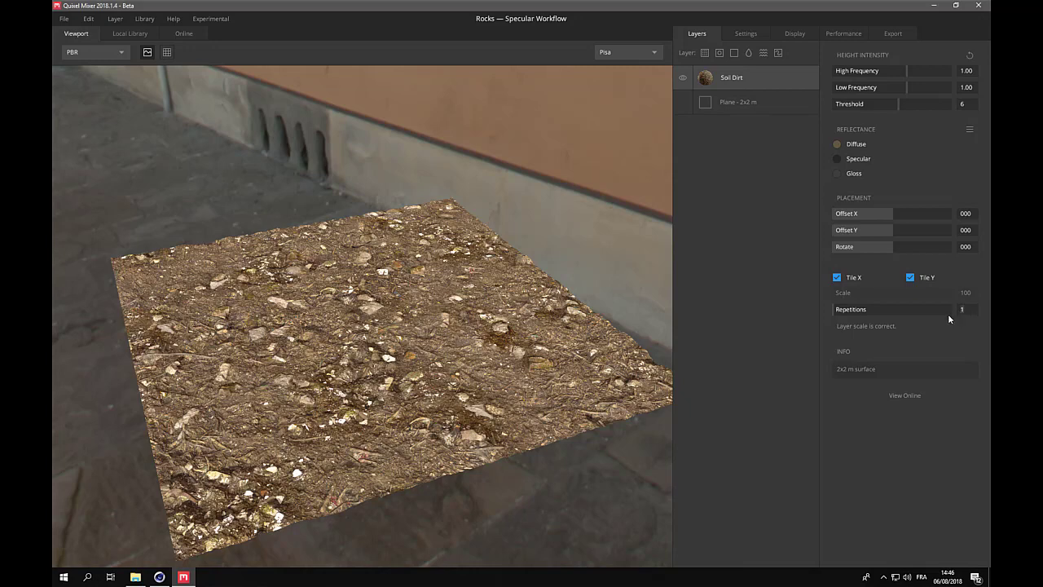
type("3")
key("Return")
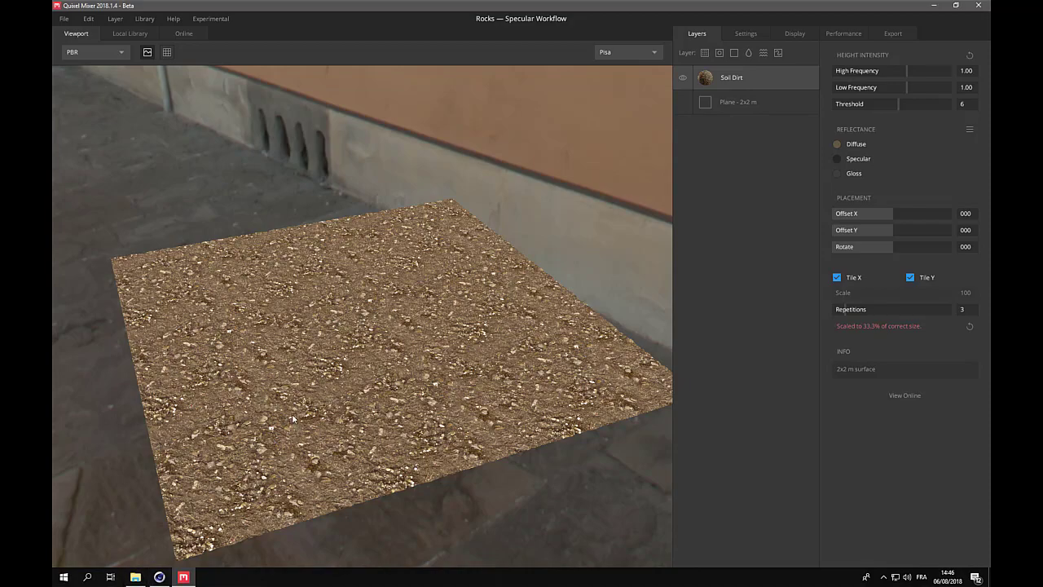
left_click_drag(361, 424, 631, 285)
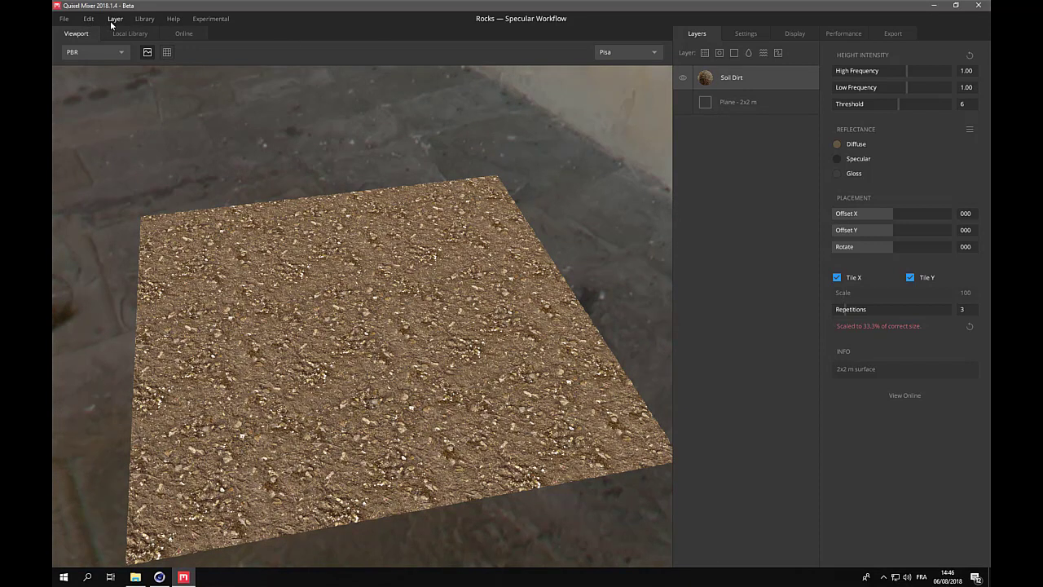
left_click_drag(316, 331, 423, 317)
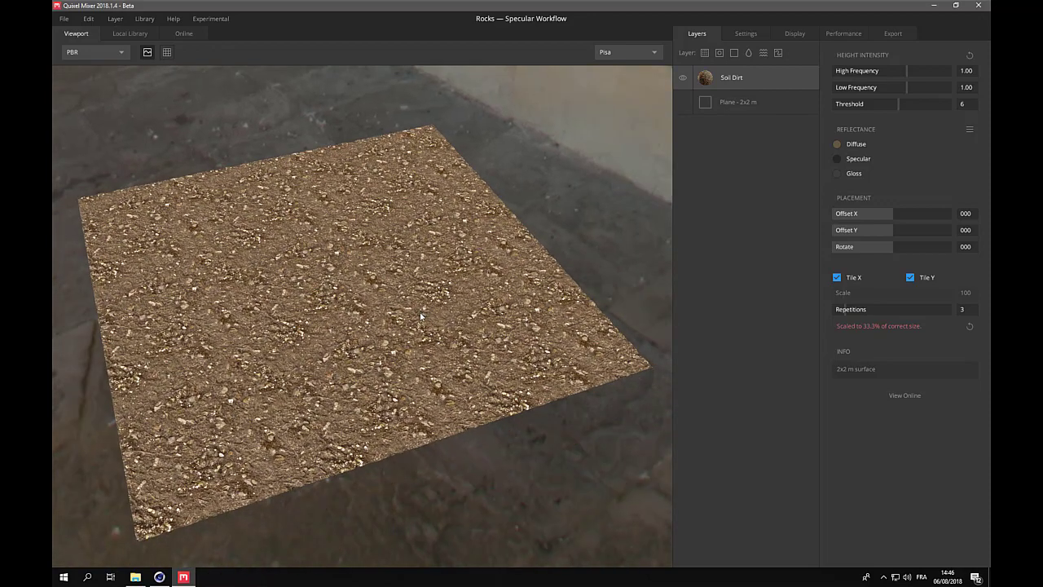
Start importing a custom surface from the library commands.
left_click(112, 21)
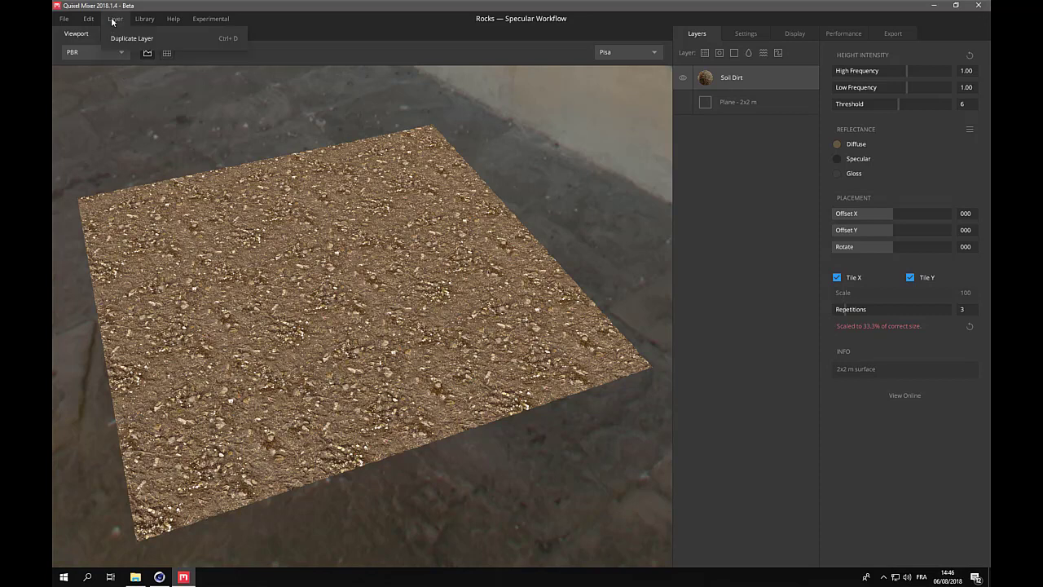
mouse_move(102, 22)
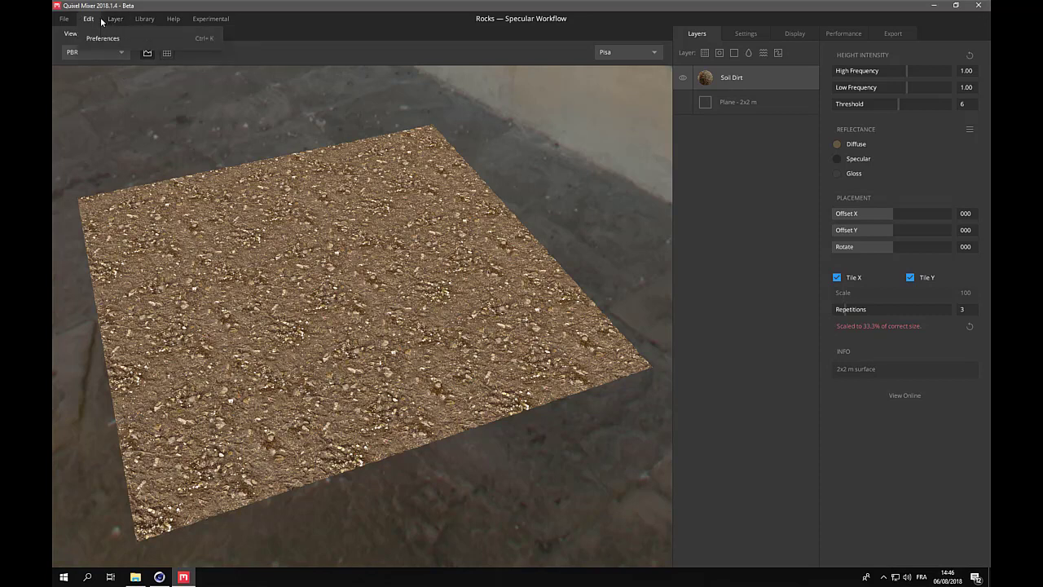
left_click(153, 20)
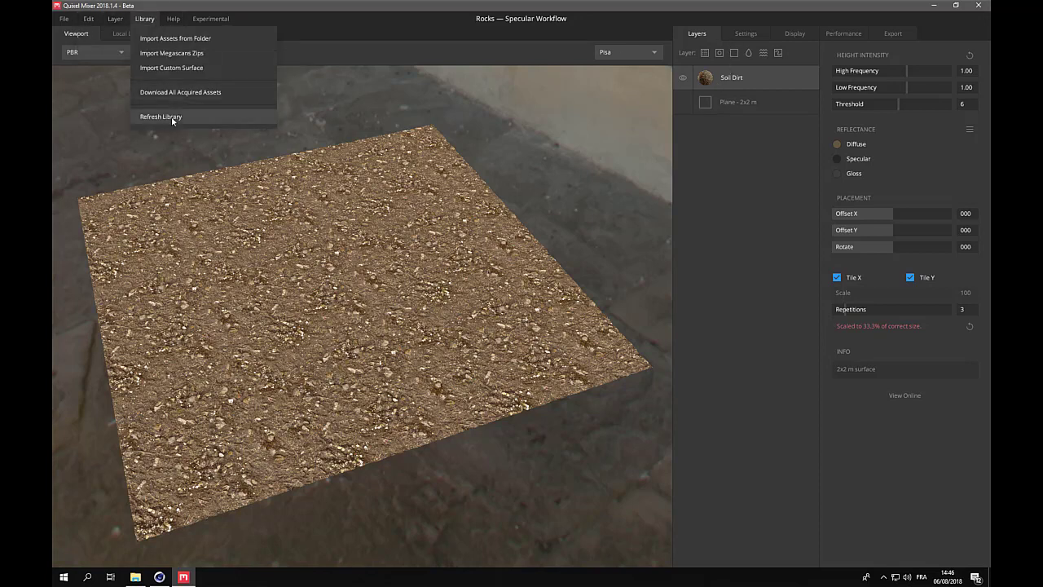
left_click(181, 70)
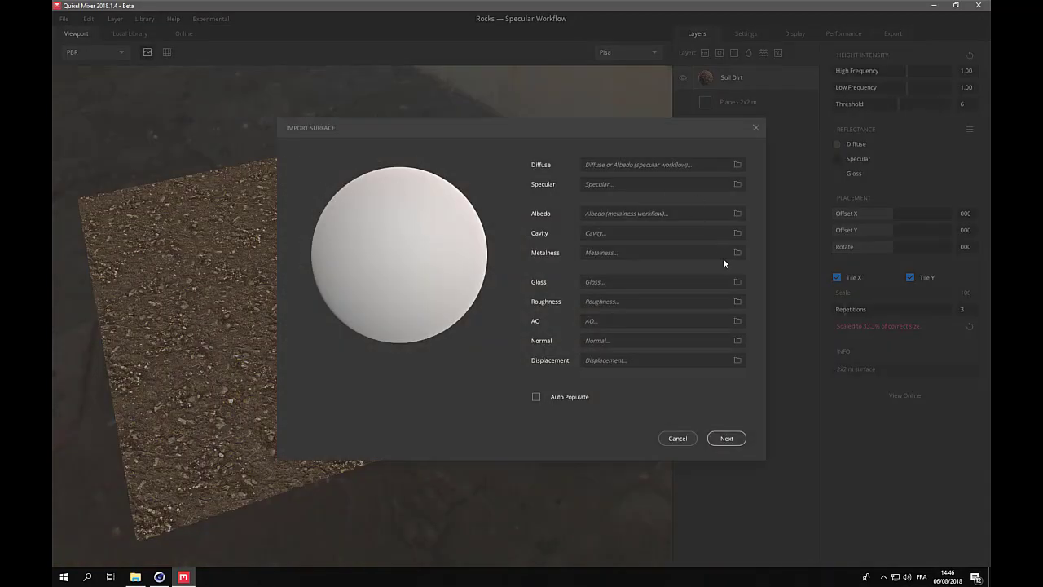
Choose F:\Textures\...\ROCKY-GROUND-01\tex\ROCKY-GROUND-01_250cm_Color_4k.jpg as the diffuse map.
left_click(738, 164)
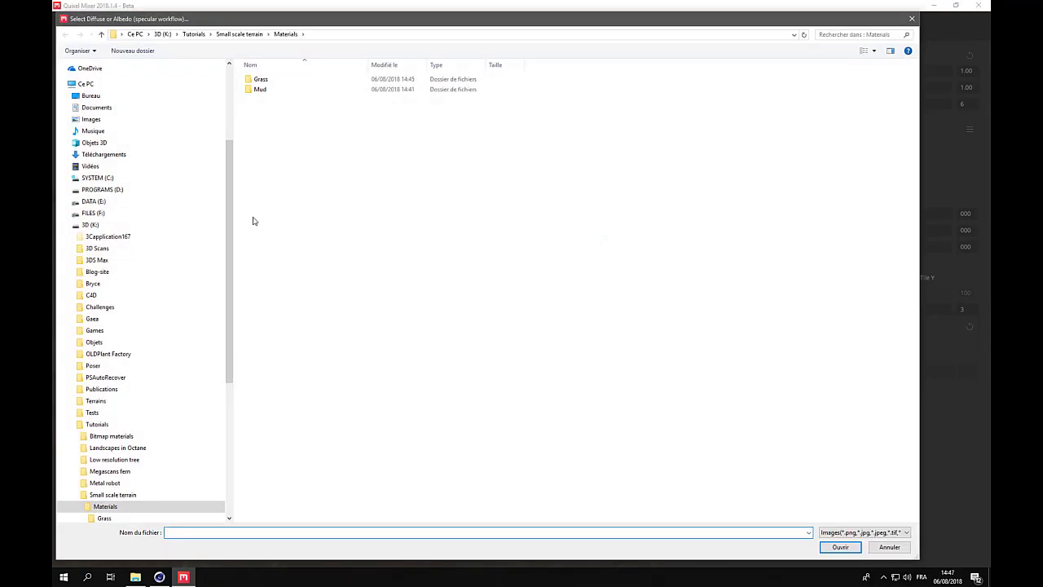
left_click(93, 212)
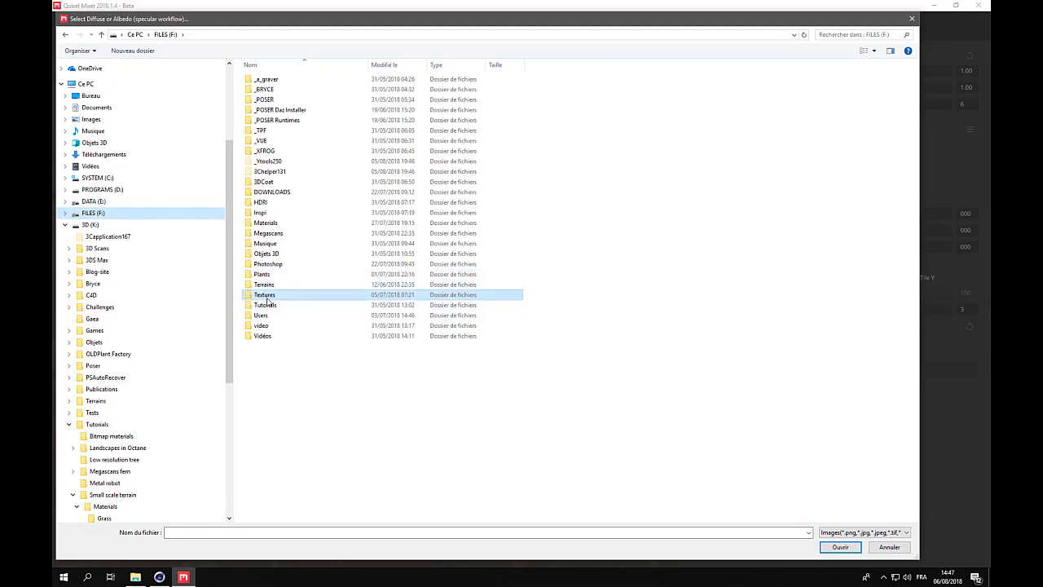
double_click(382, 295)
scroll(359, 343, "down", 1)
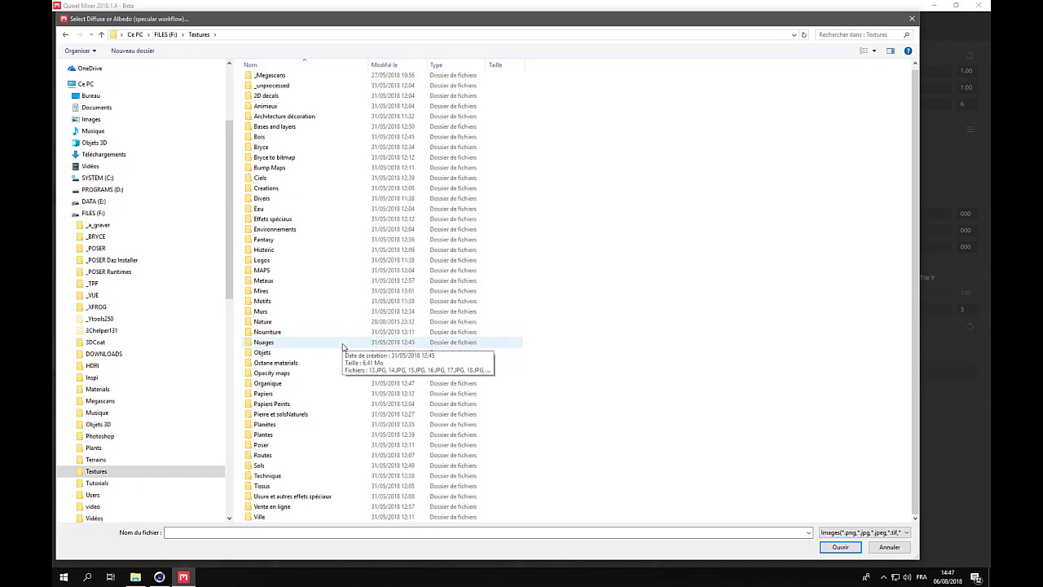
double_click(289, 415)
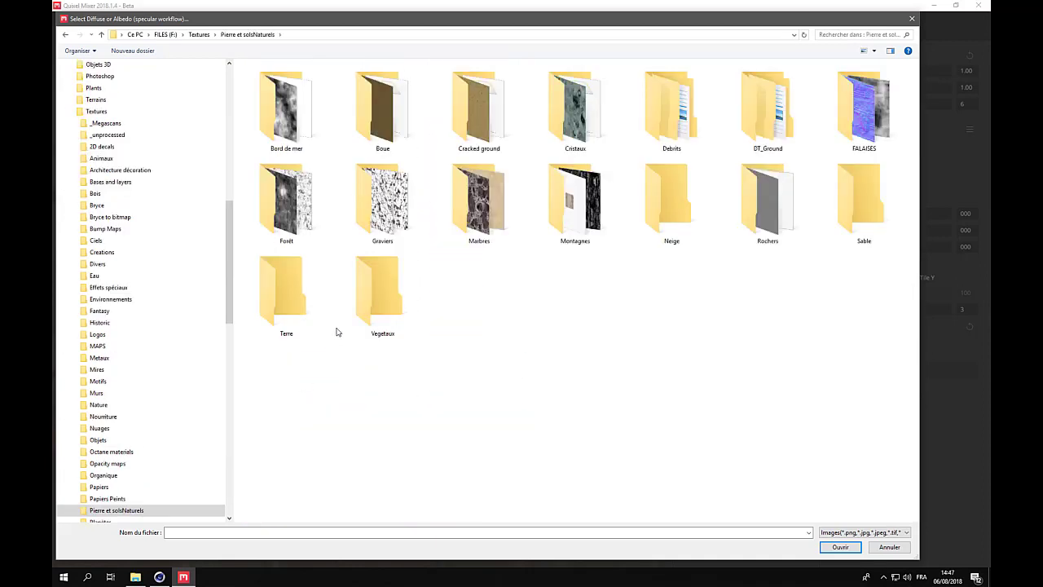
double_click(766, 238)
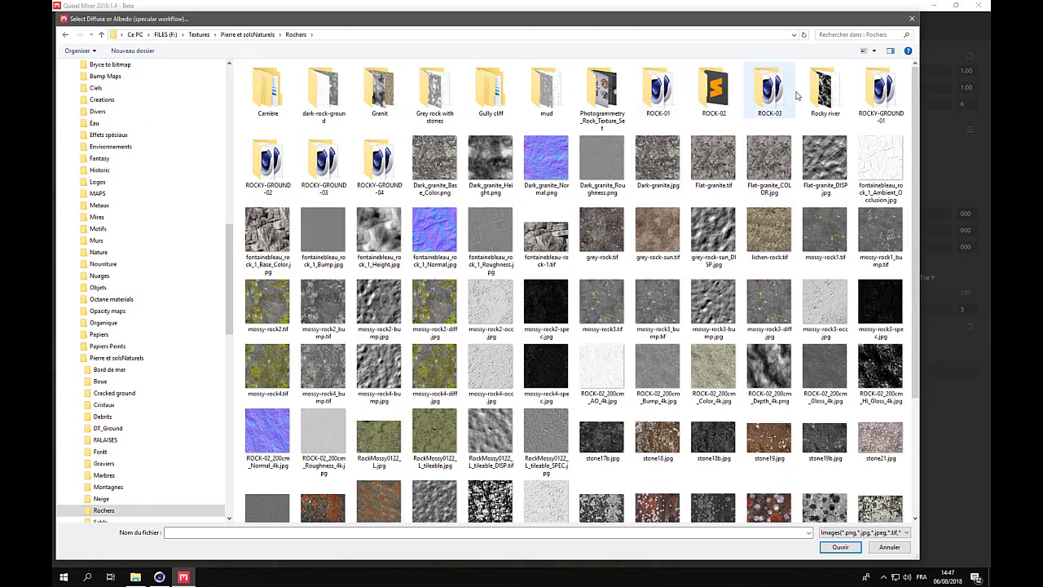
double_click(886, 96)
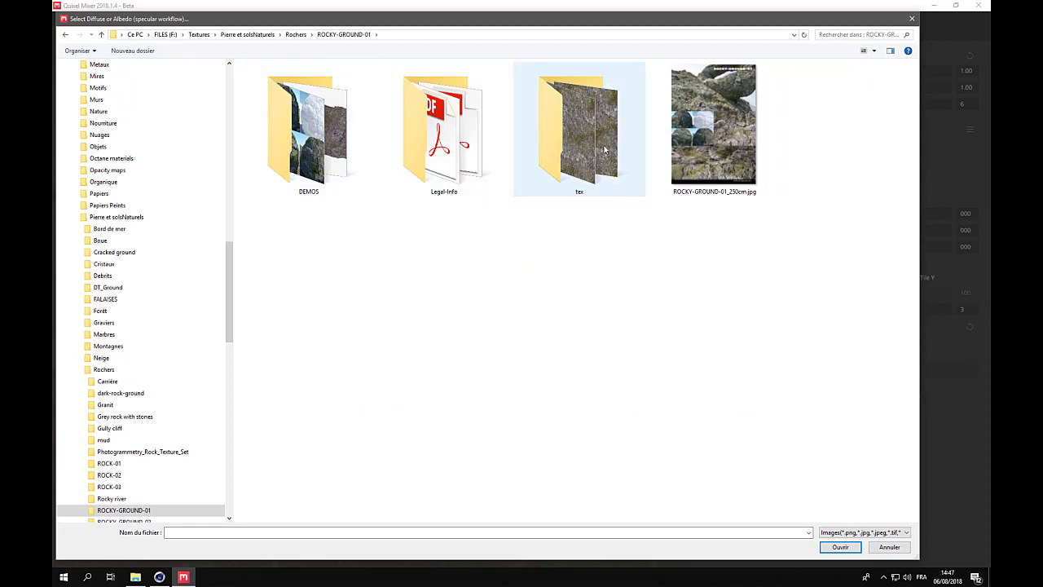
double_click(580, 163)
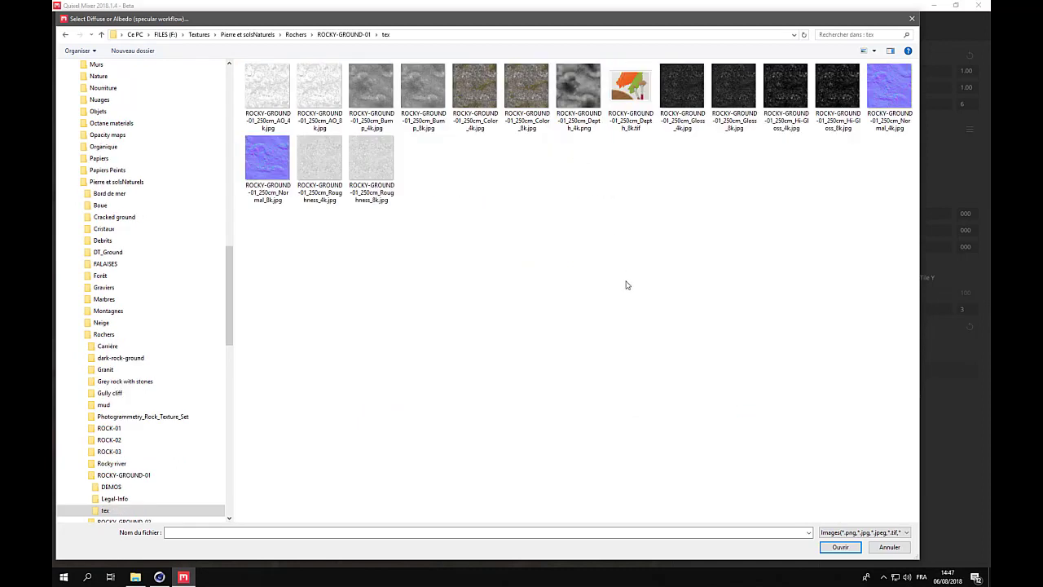
left_click(478, 104)
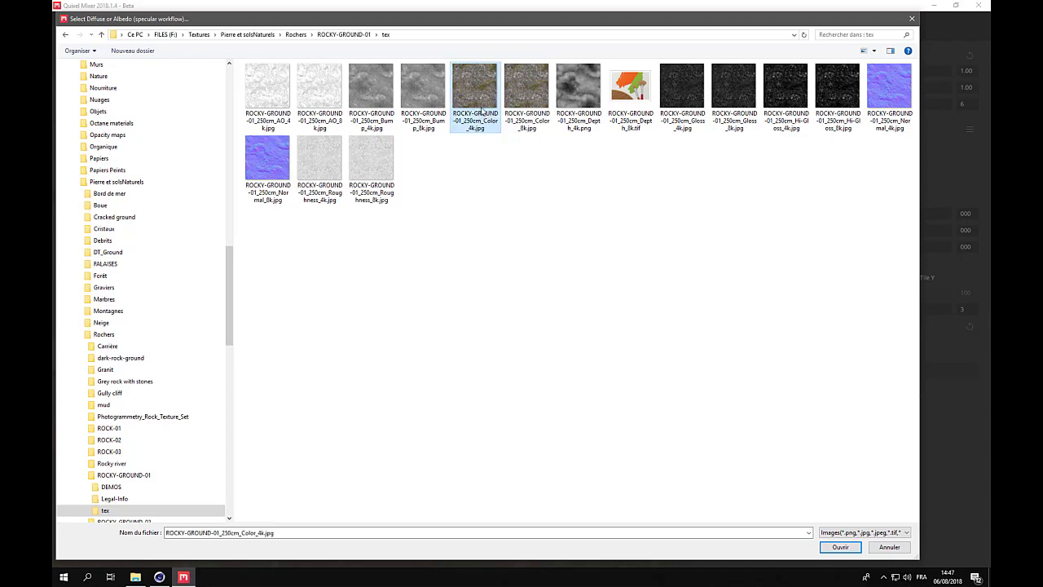
Load Roughness_4k.jpg, Normal_4k.jpg and Depth_4k.png into the Roughness, Normal and Displacement slots.
left_click(849, 549)
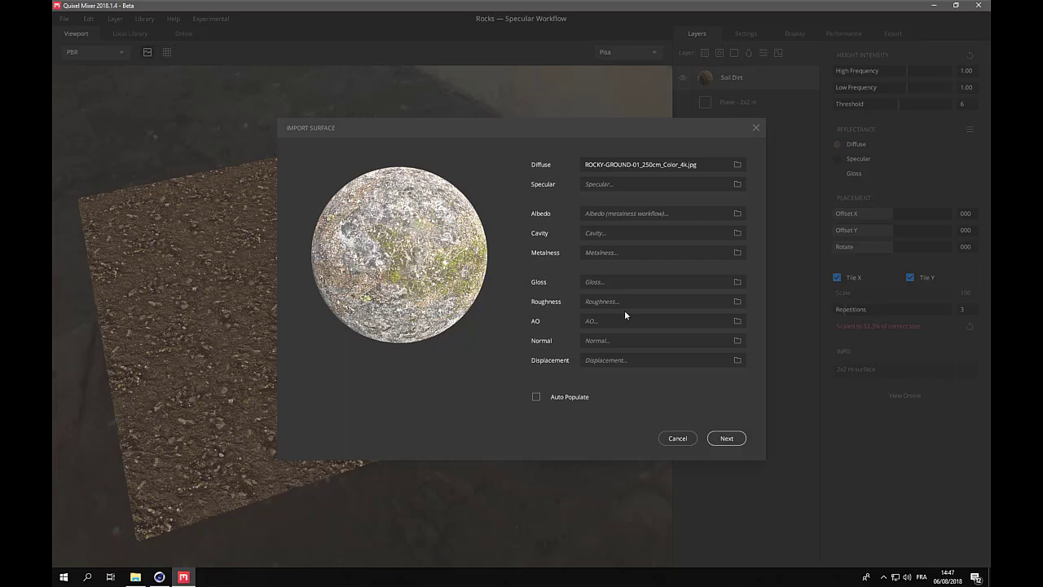
left_click(736, 301)
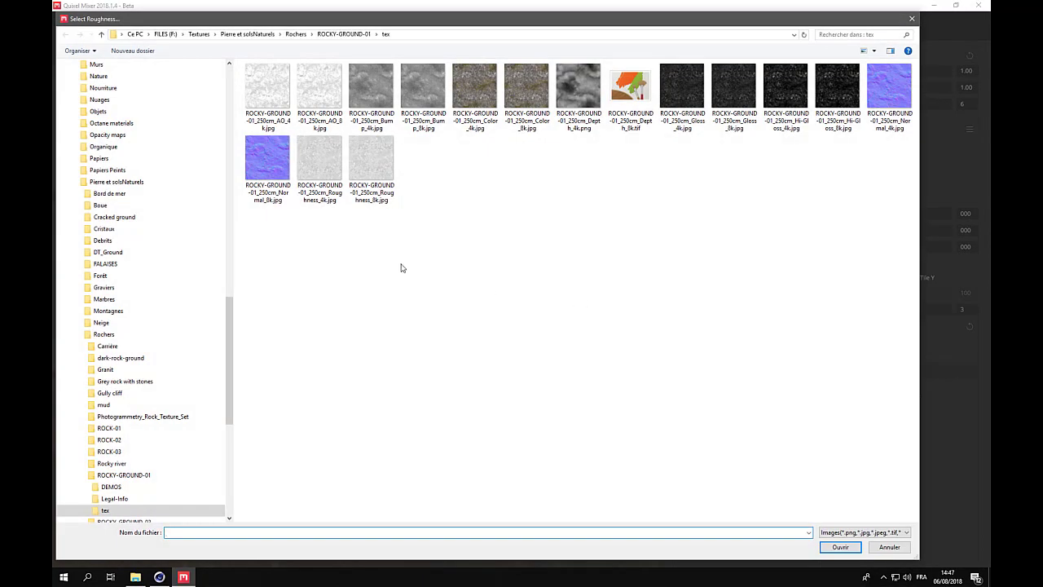
double_click(320, 171)
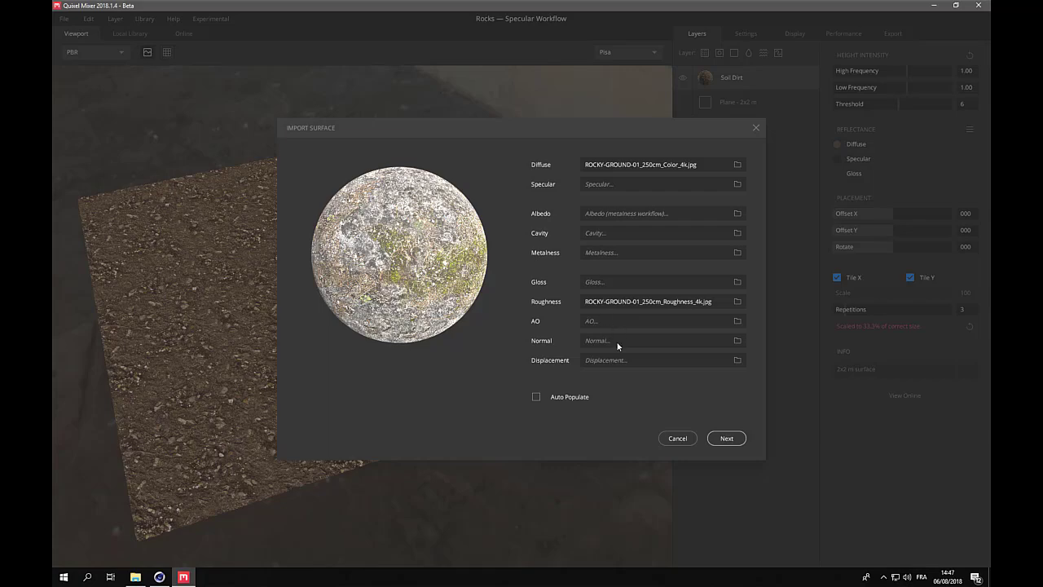
left_click(737, 341)
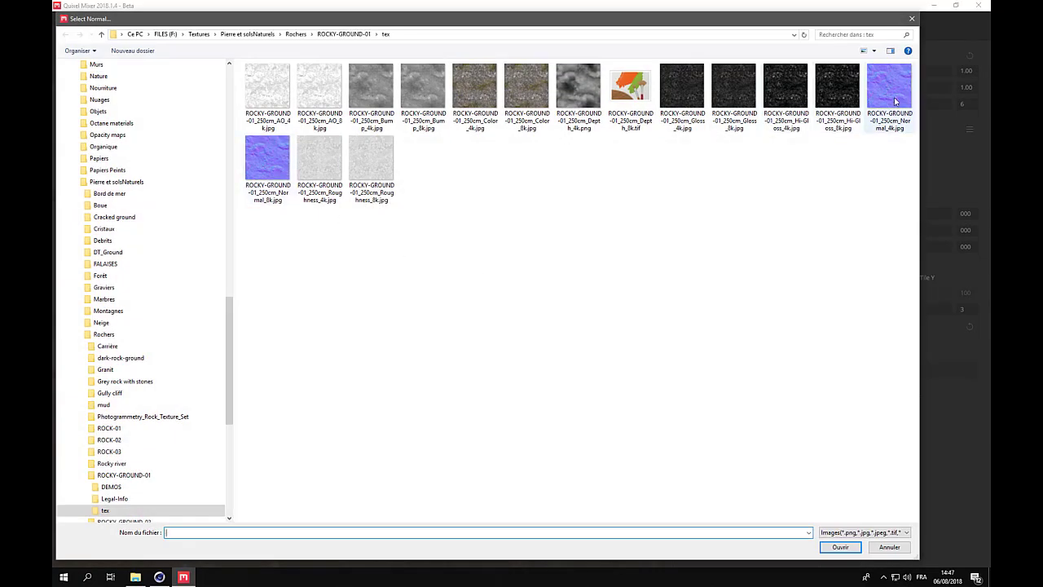
double_click(895, 100)
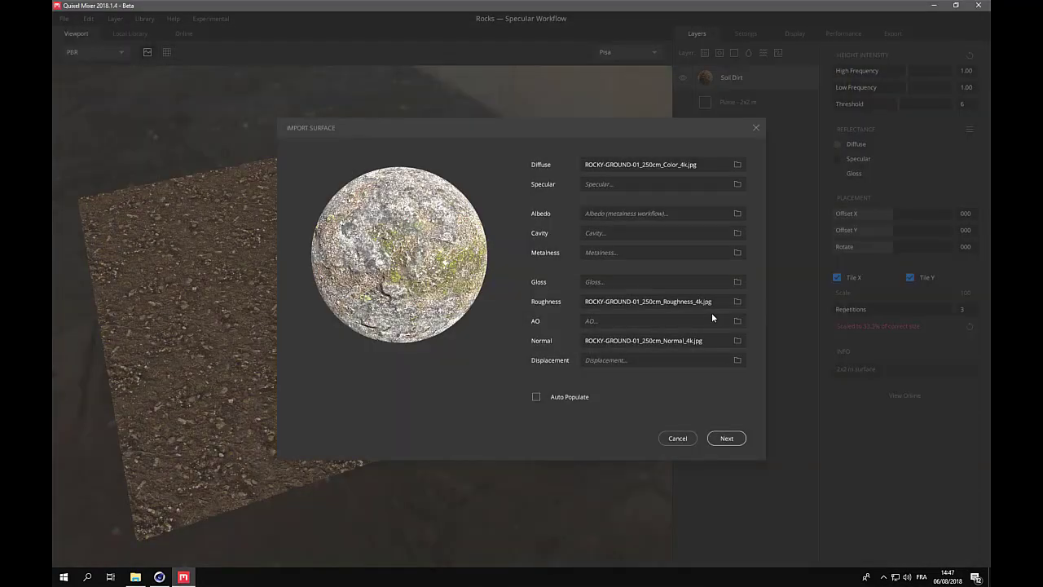
left_click(738, 360)
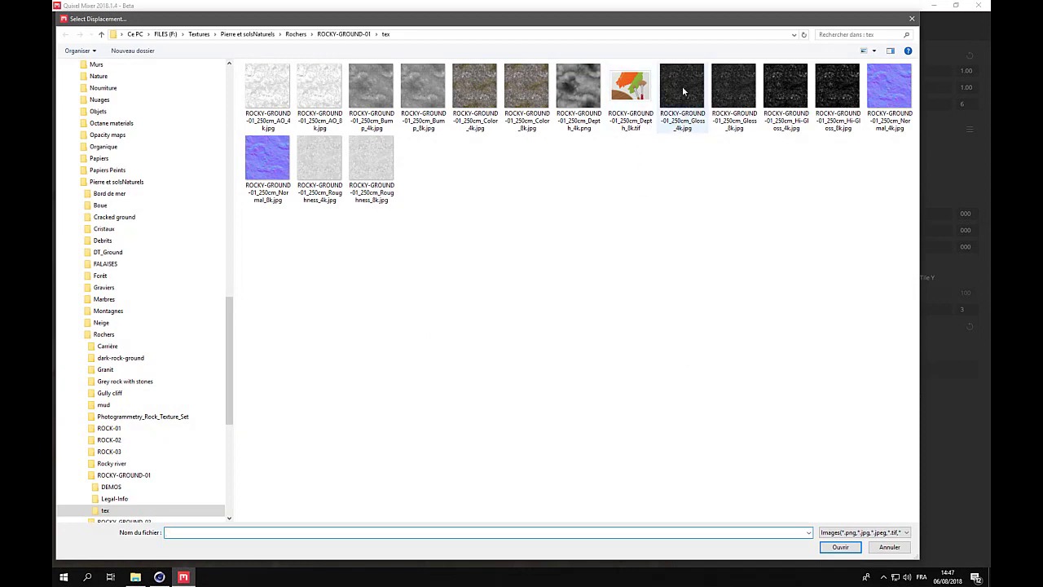
double_click(570, 86)
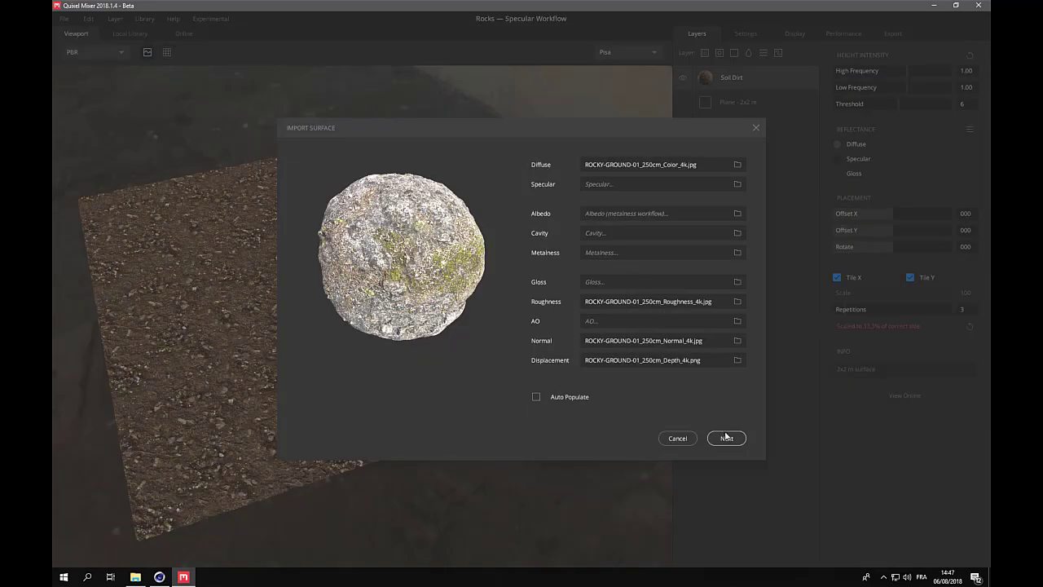
Name the new surface 'Rock ground 01' on the details page and bring up File Explorer.
left_click(727, 438)
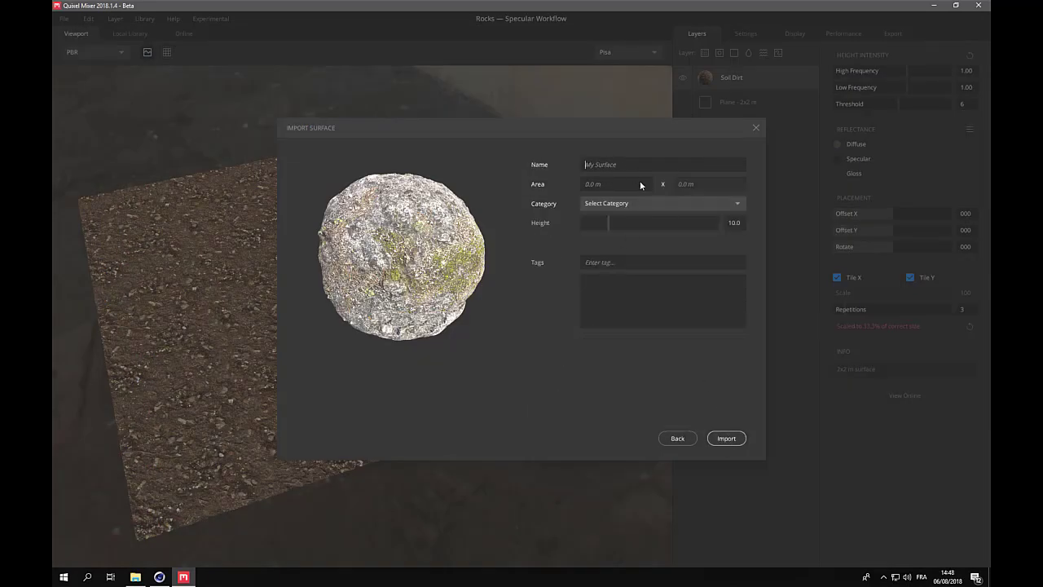
type("Rock ground 01")
left_click(613, 186)
mouse_move(135, 576)
key("super+e")
Open the depth map's location and browse the ROCKY-GROUND-01 folder to its 250cm preview image.
right_click(640, 348)
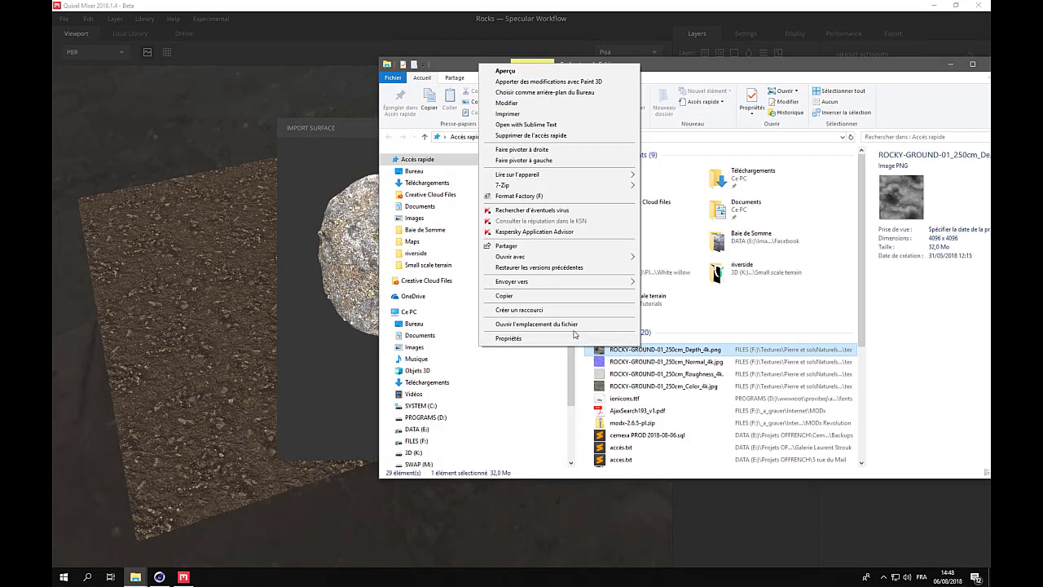
left_click(571, 324)
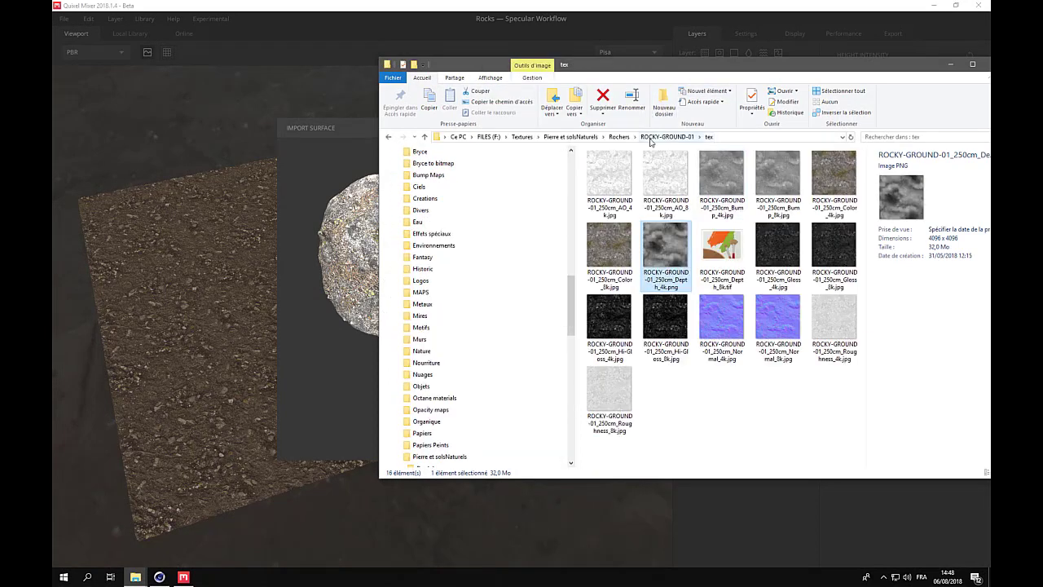
left_click(652, 137)
left_click_drag(747, 73, 526, 64)
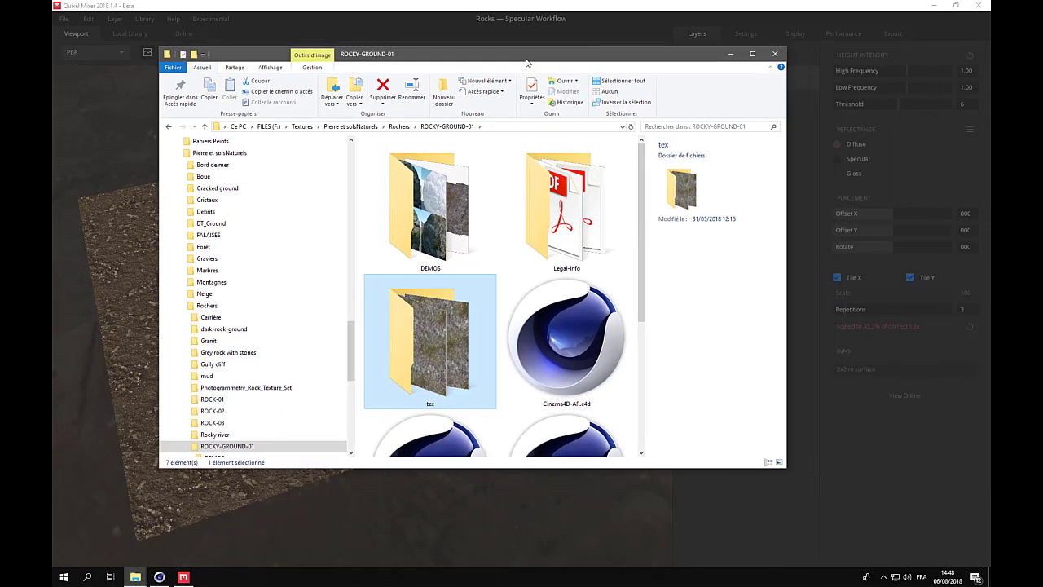
left_click_drag(643, 239, 640, 364)
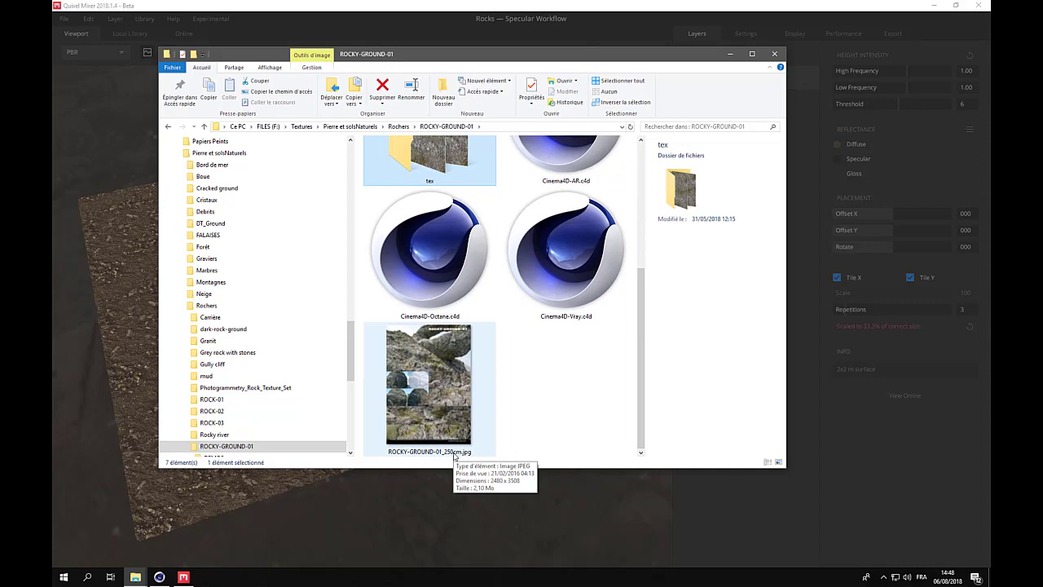
key("super")
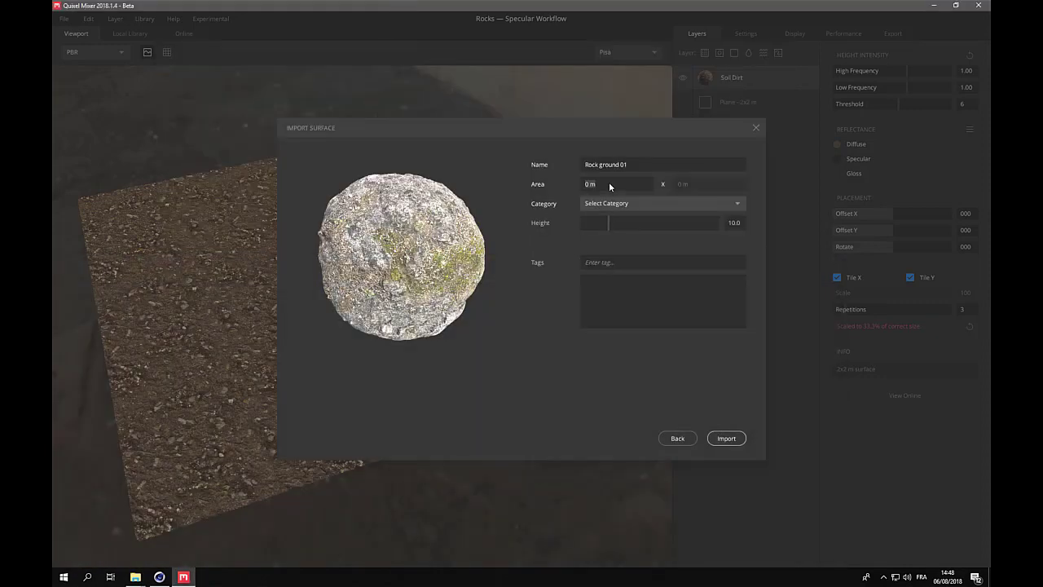
Set the surface area to 2.5 m, category to Rock, and height to 20.
type("2.5")
left_click(622, 206)
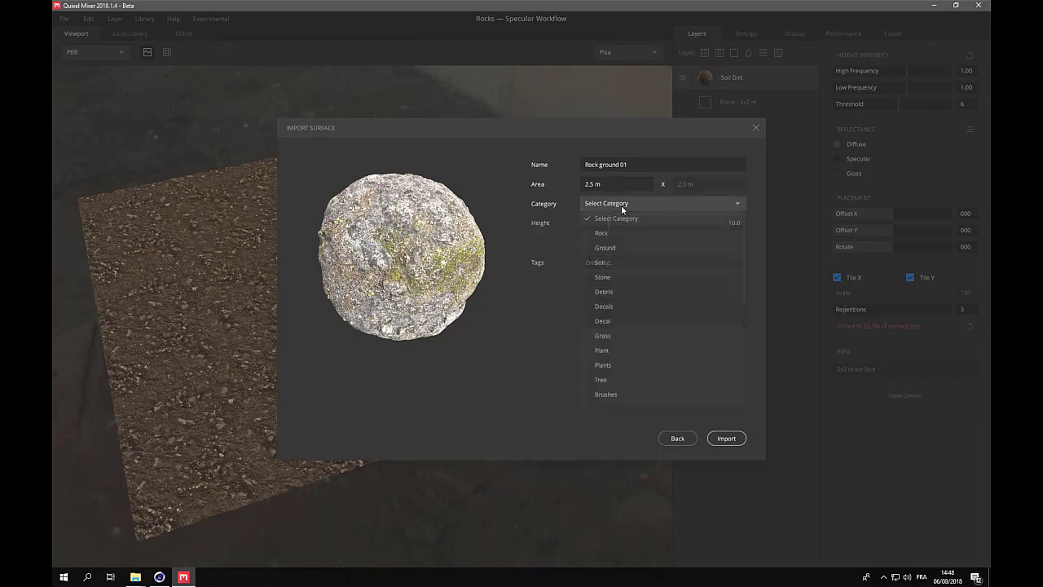
left_click(620, 235)
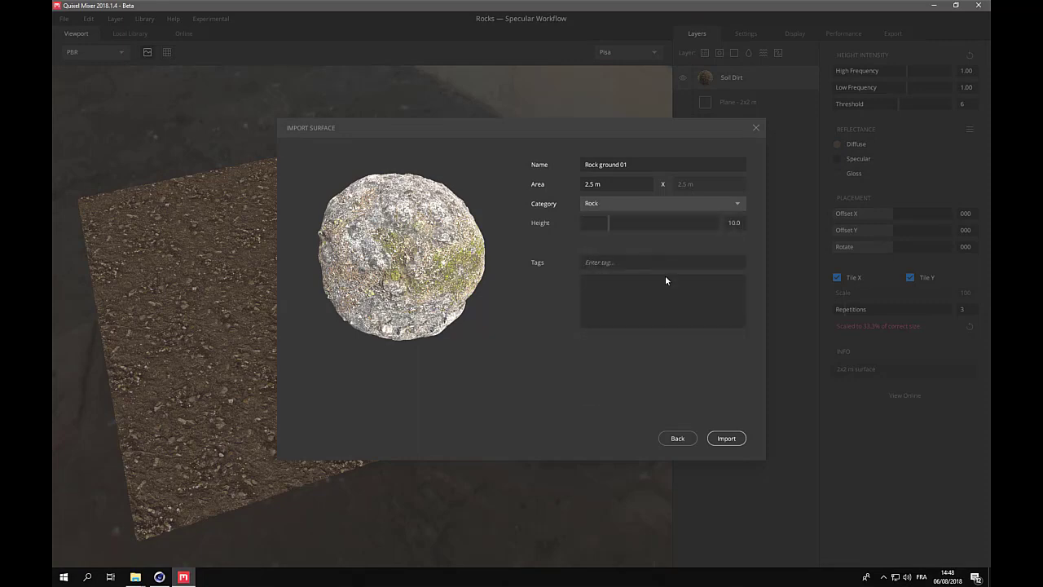
left_click(734, 222)
type("25")
key("Return")
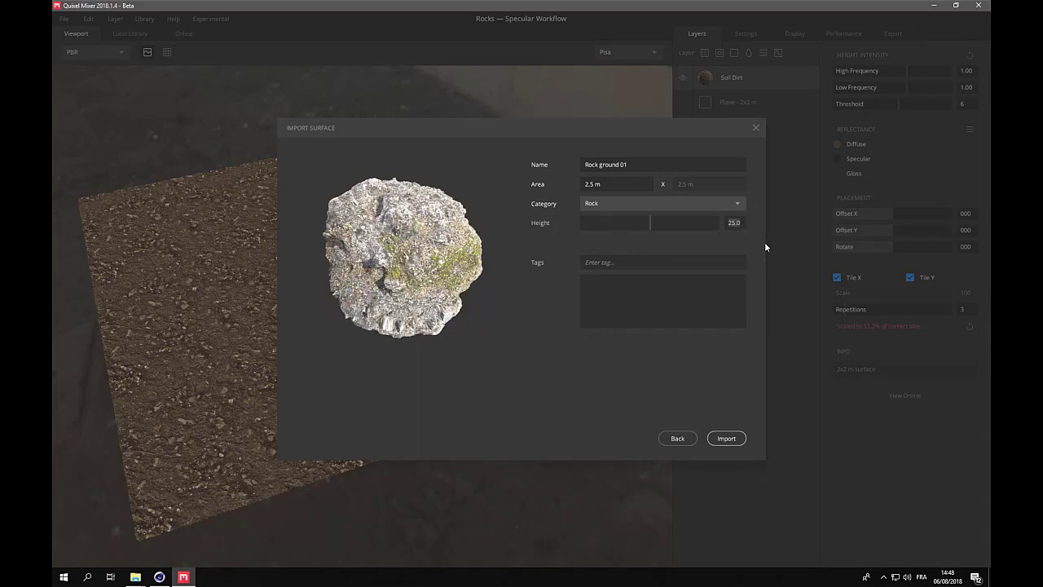
type("20")
key("Tab")
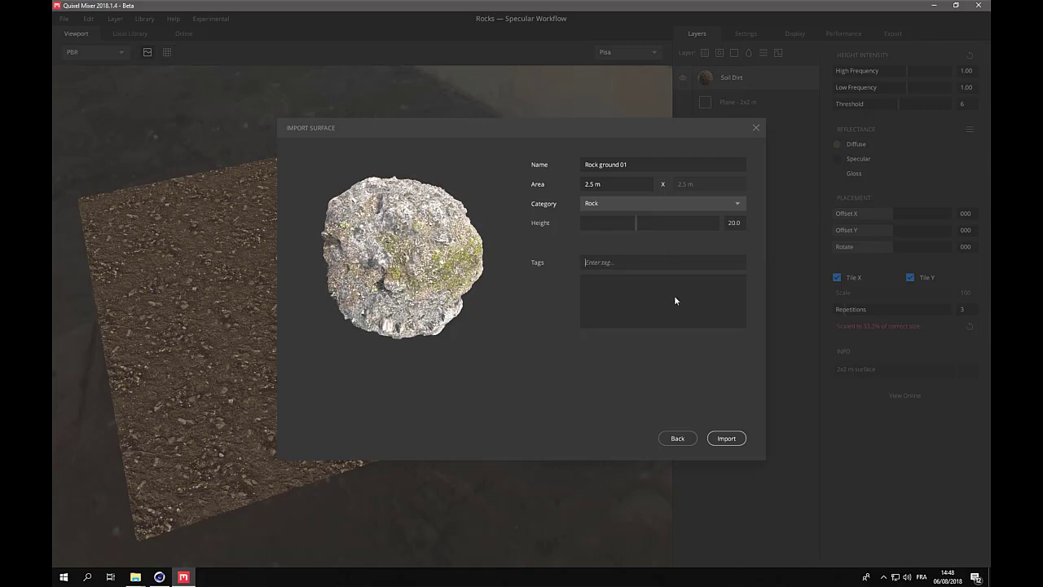
Add the tags rock, ground and grey to the surface.
type("rocks")
key("Return")
type("ground")
key("Return")
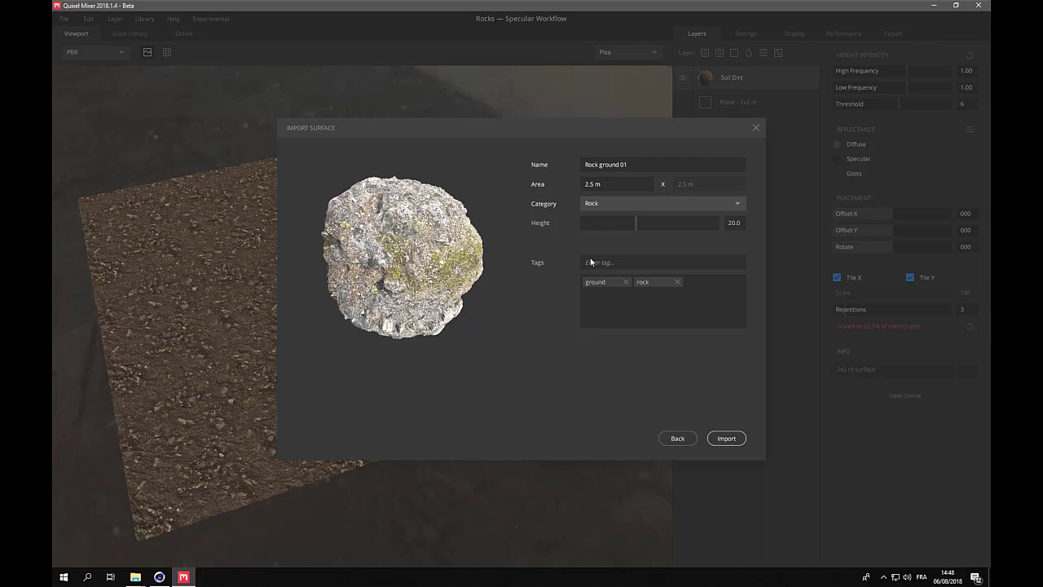
type("grey")
key("Return")
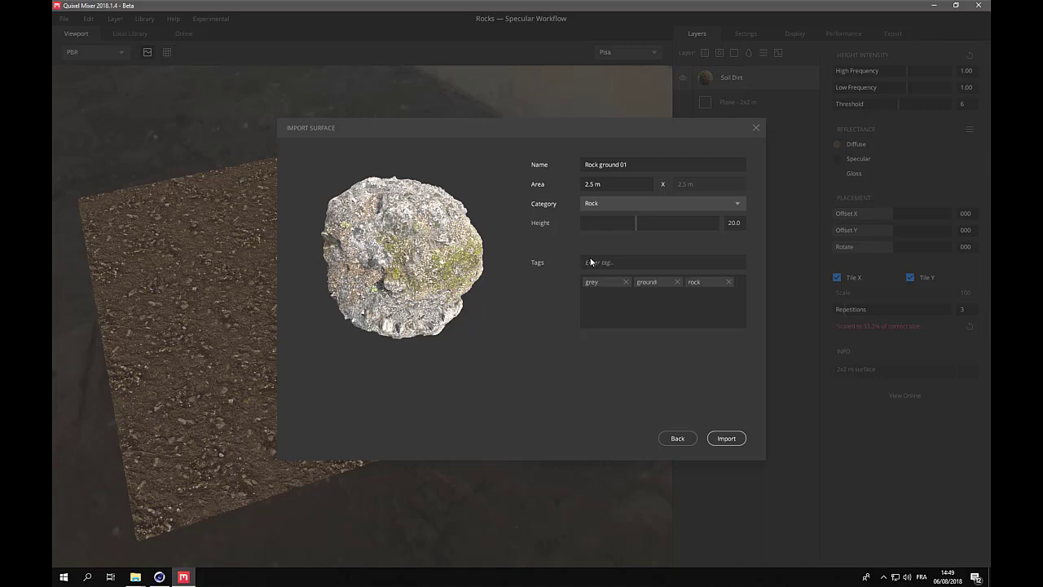
Import Rock ground 01, then filter the Local Library to Rock instead of Ground and browse it.
left_click(726, 438)
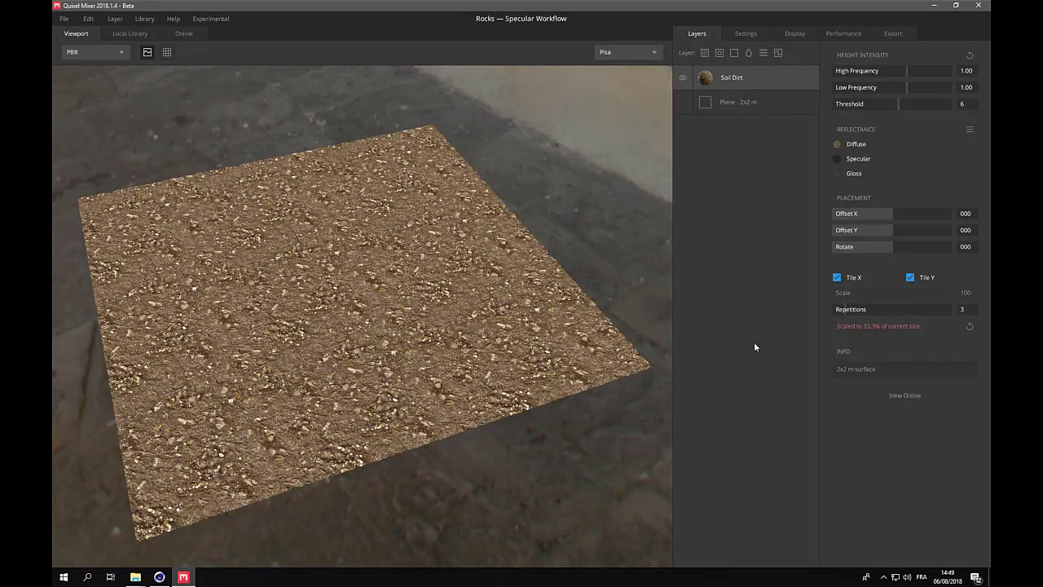
left_click(705, 53)
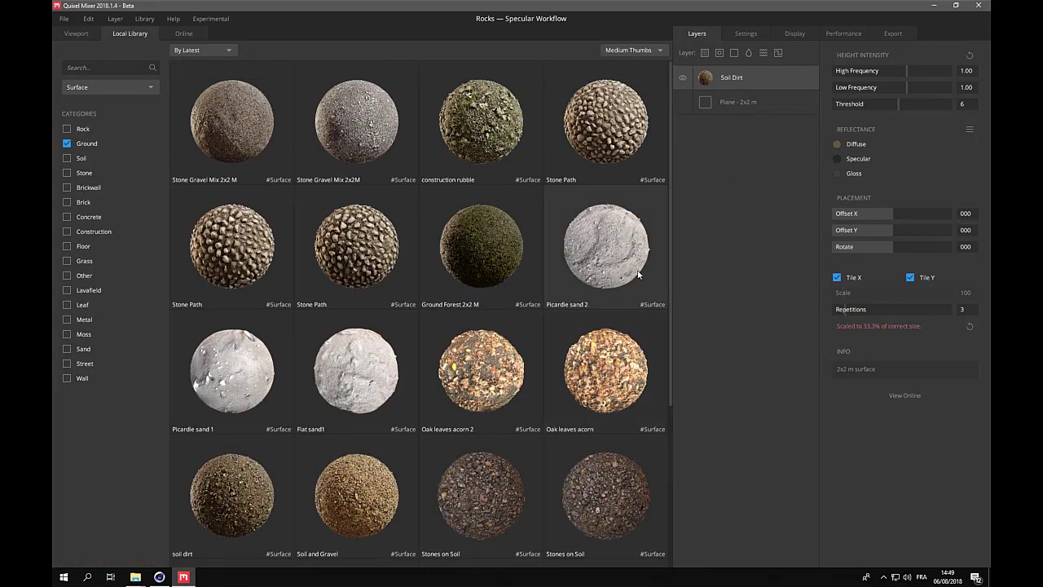
left_click(66, 129)
left_click(68, 144)
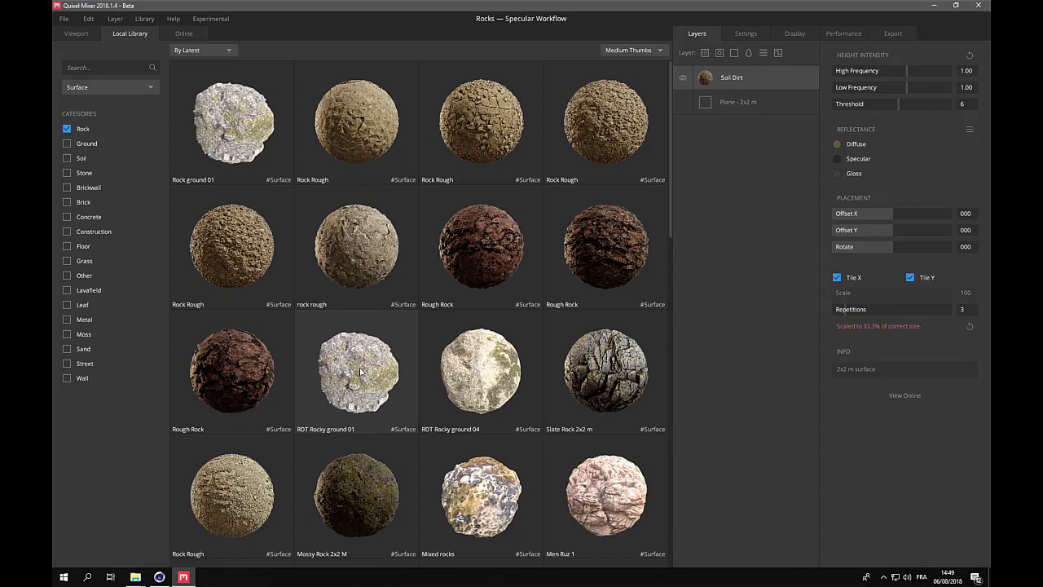
scroll(513, 346, "down", 3)
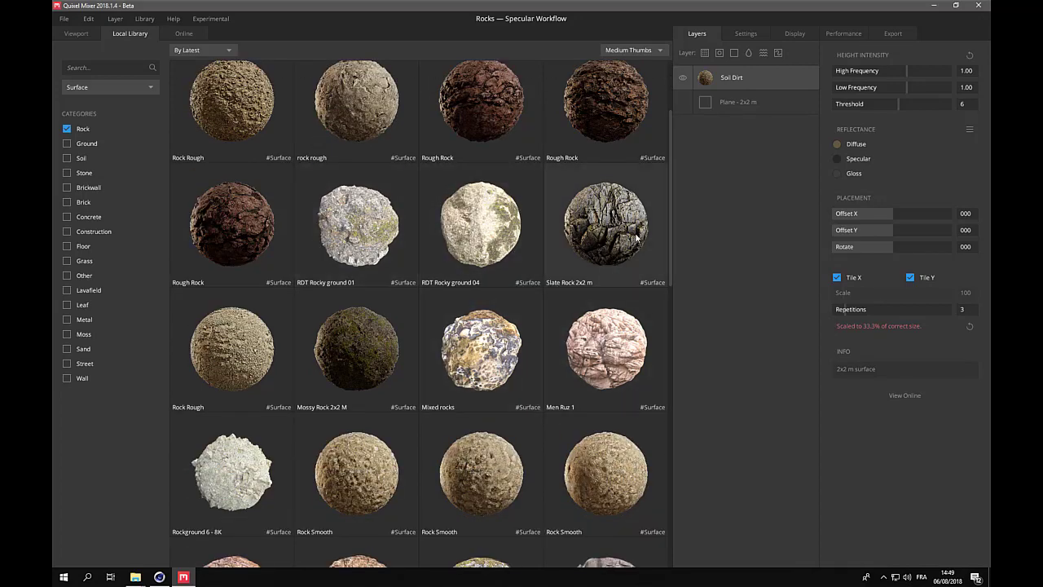
scroll(489, 343, "down", 2)
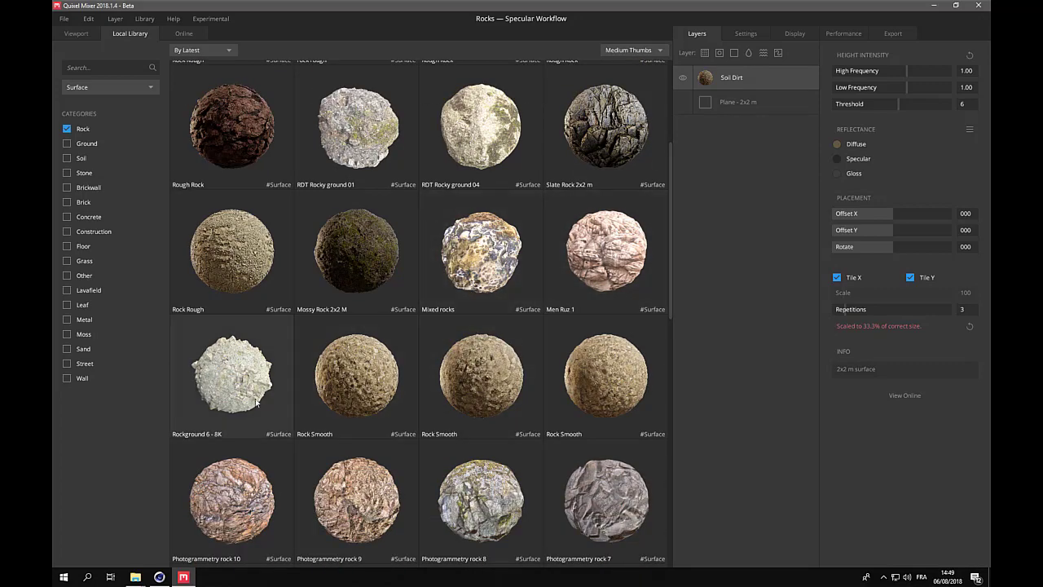
scroll(608, 494, "down", 3)
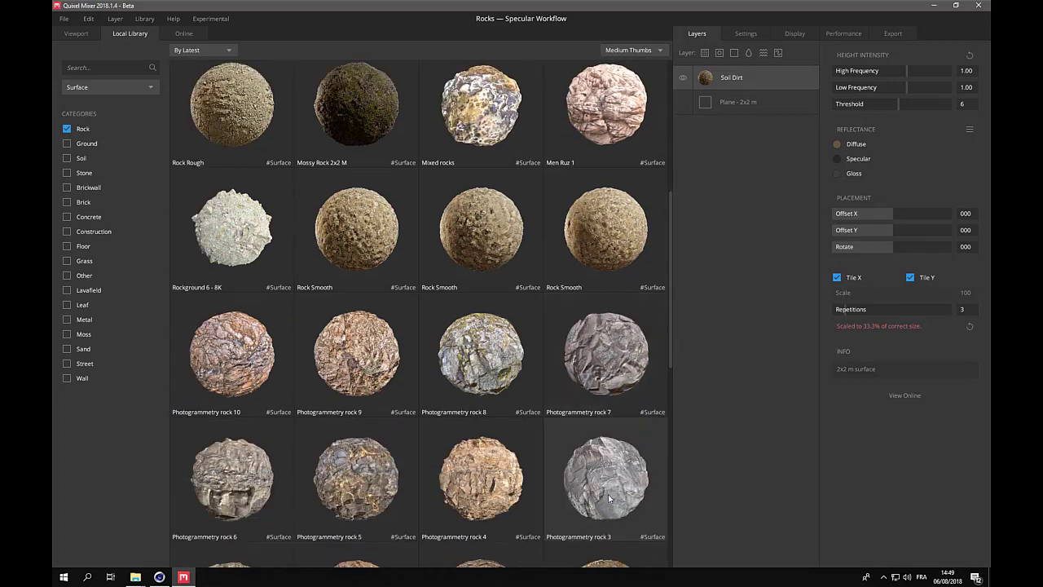
scroll(501, 481, "down", 3)
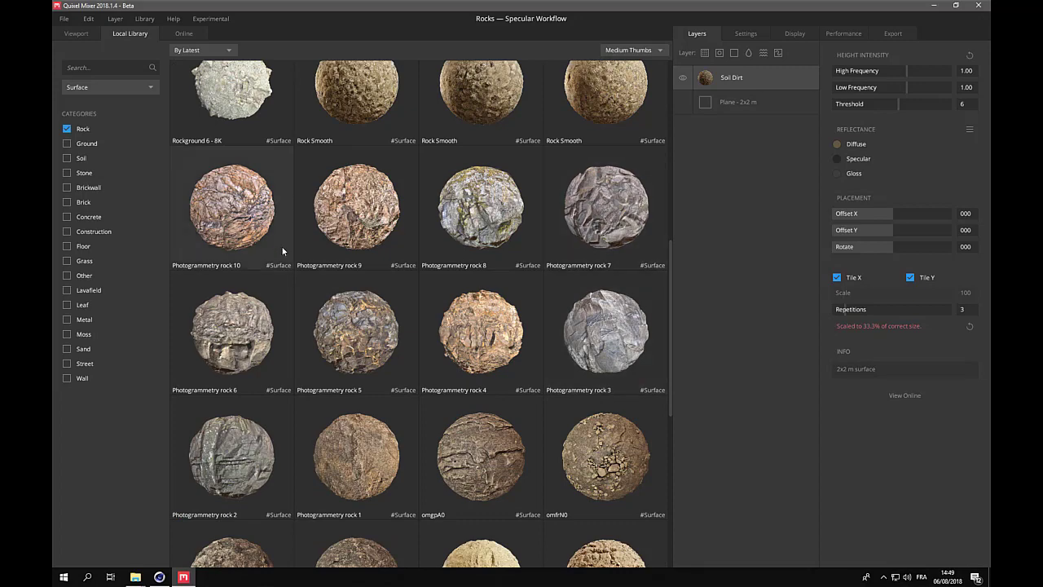
scroll(282, 249, "down", 9)
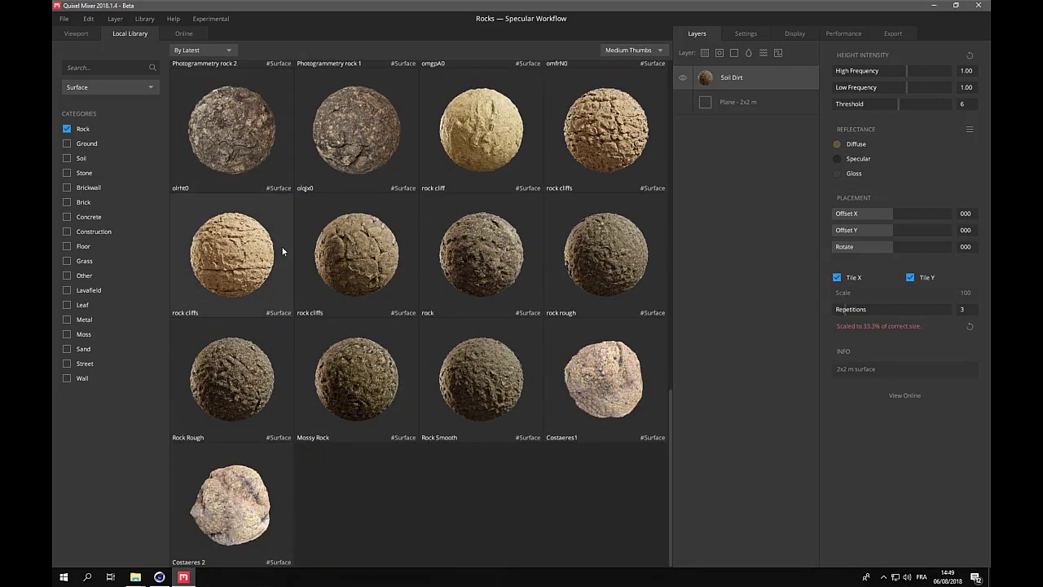
scroll(282, 251, "up", 18)
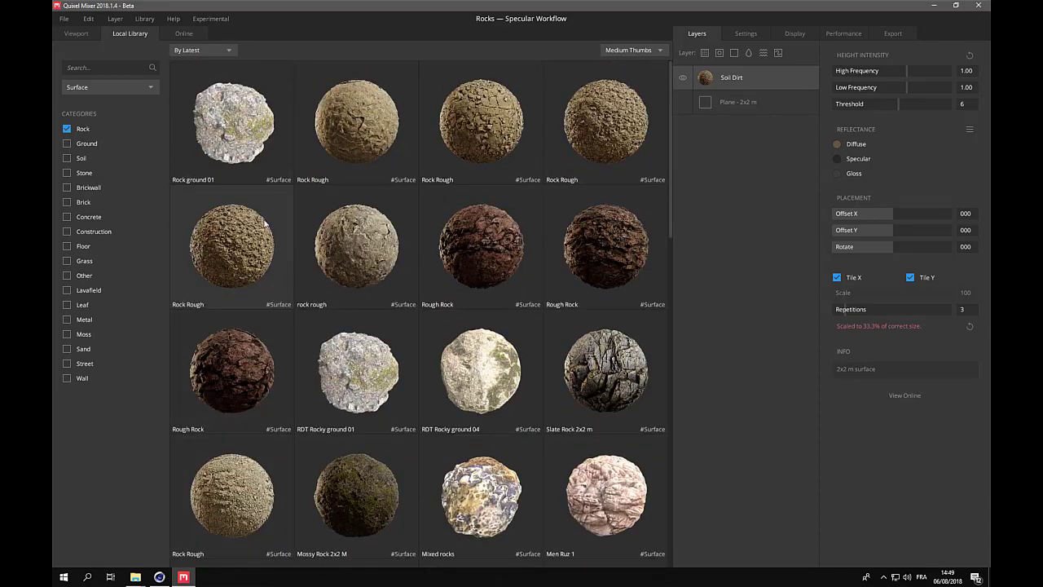
Add Rock ground 01 as a new layer above the soil dirt.
left_click(240, 118)
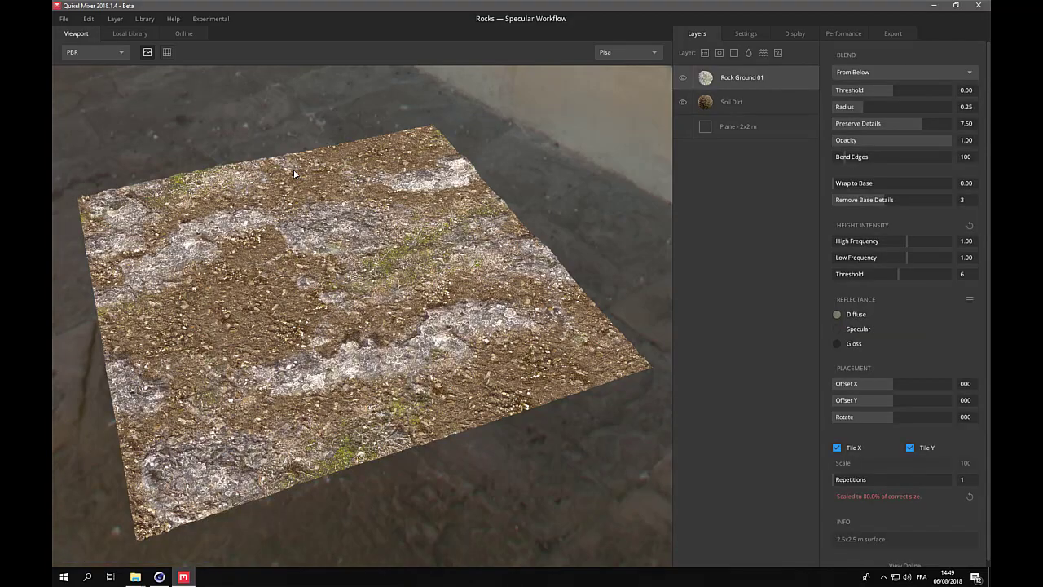
left_click_drag(325, 351, 432, 357)
scroll(372, 321, "up", 5)
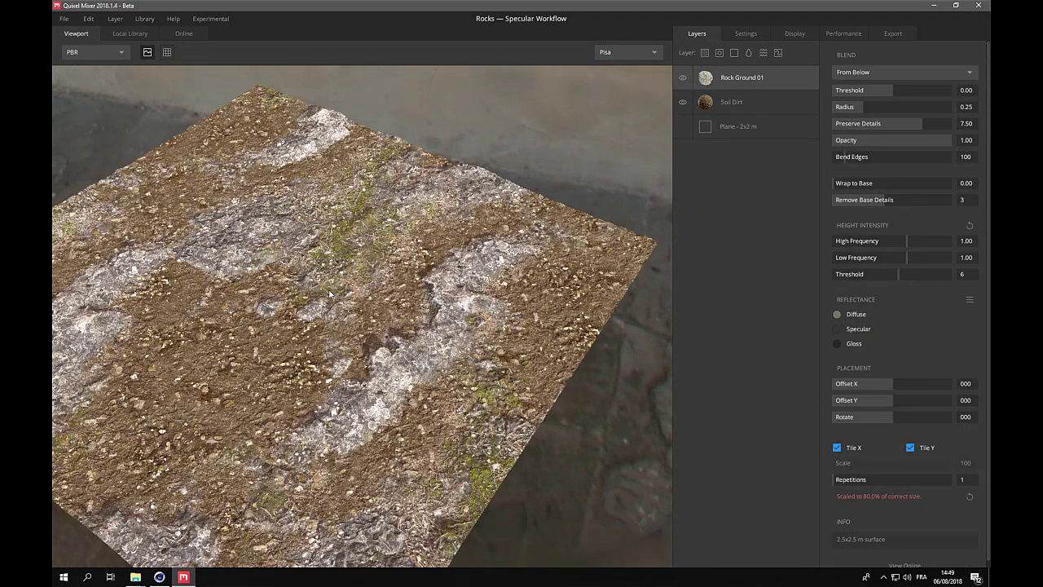
left_click_drag(374, 327, 429, 318)
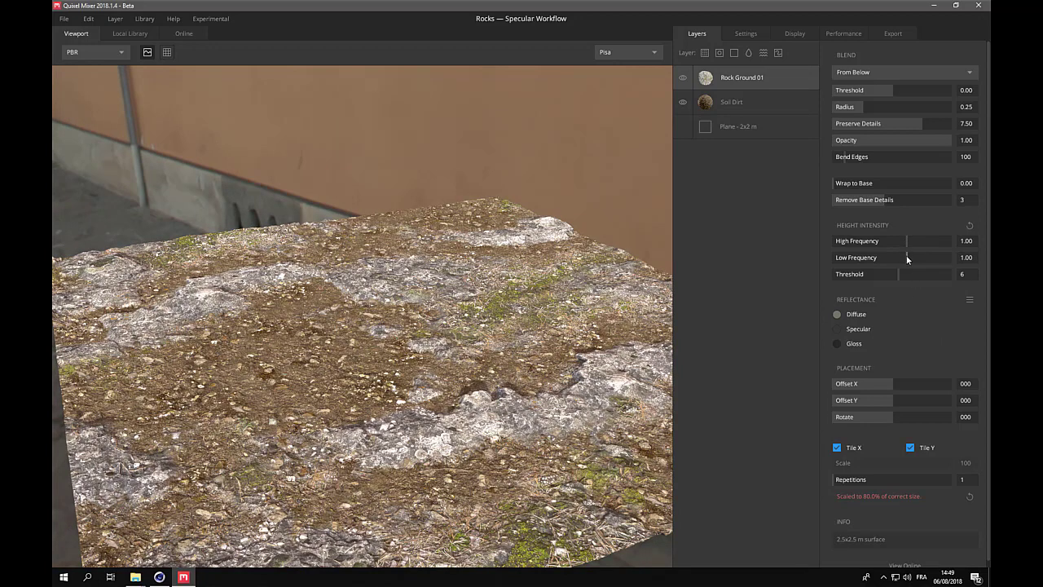
Set the rock layer's low-frequency intensity to 1.60, height threshold 7 and blend threshold 0.37.
mouse_move(907, 258)
left_mouse_down()
mouse_move(916, 258)
mouse_move(911, 245)
mouse_move(925, 258)
left_mouse_up()
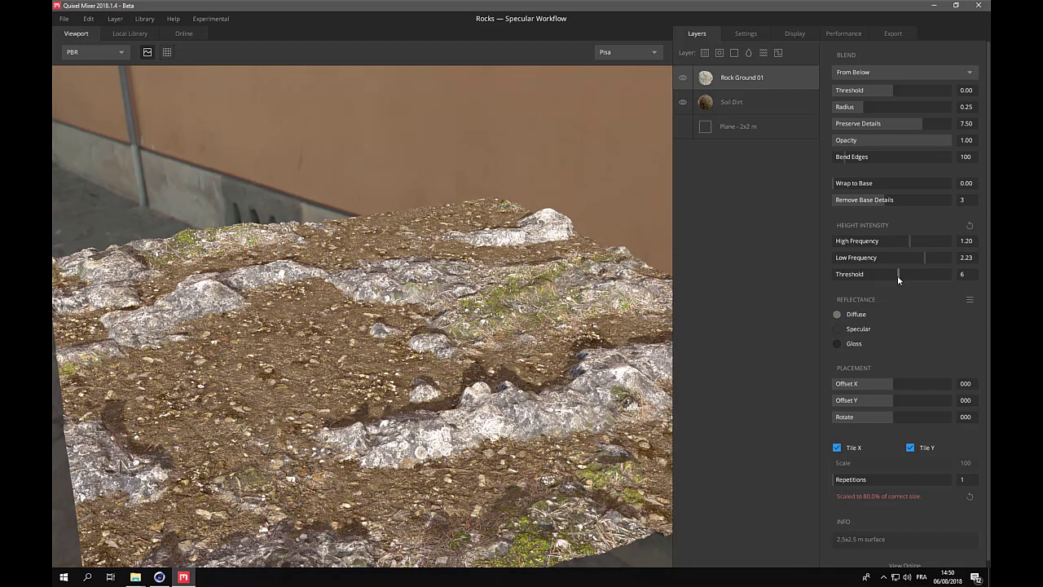
left_click_drag(899, 274, 911, 274)
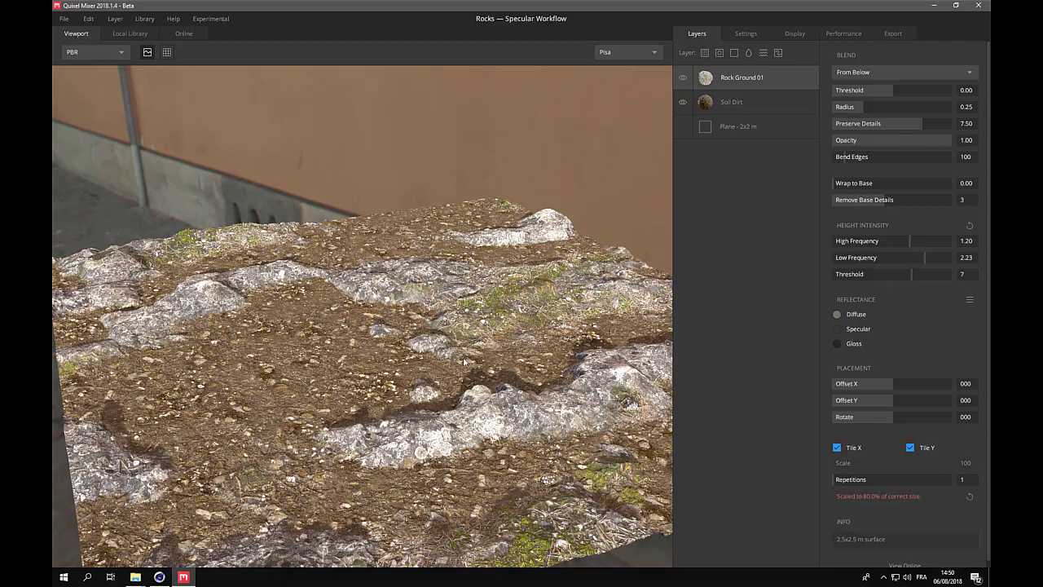
left_click_drag(571, 419, 300, 455)
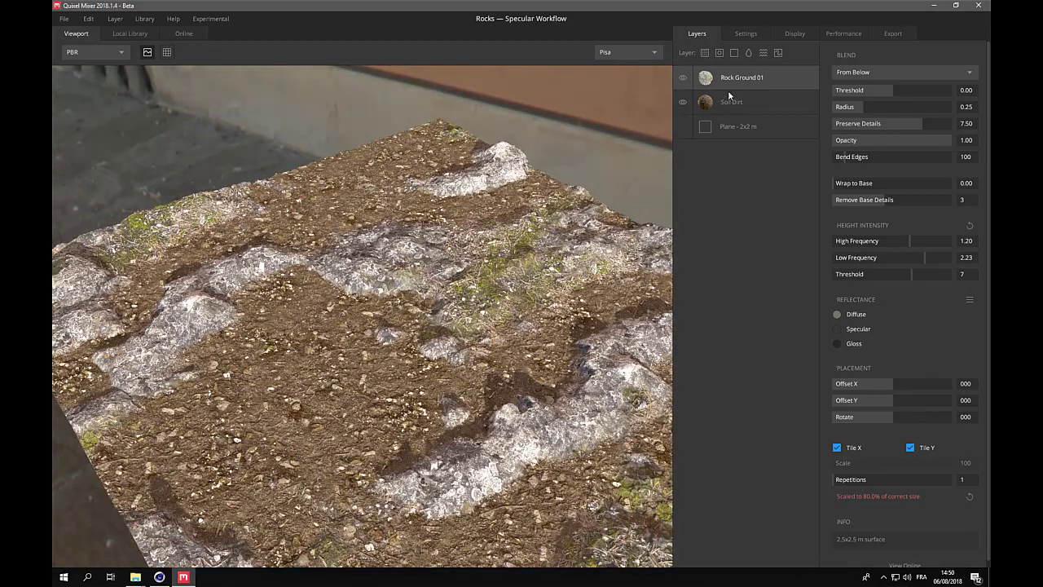
mouse_move(891, 91)
left_mouse_down()
mouse_move(909, 98)
mouse_move(895, 98)
left_mouse_up()
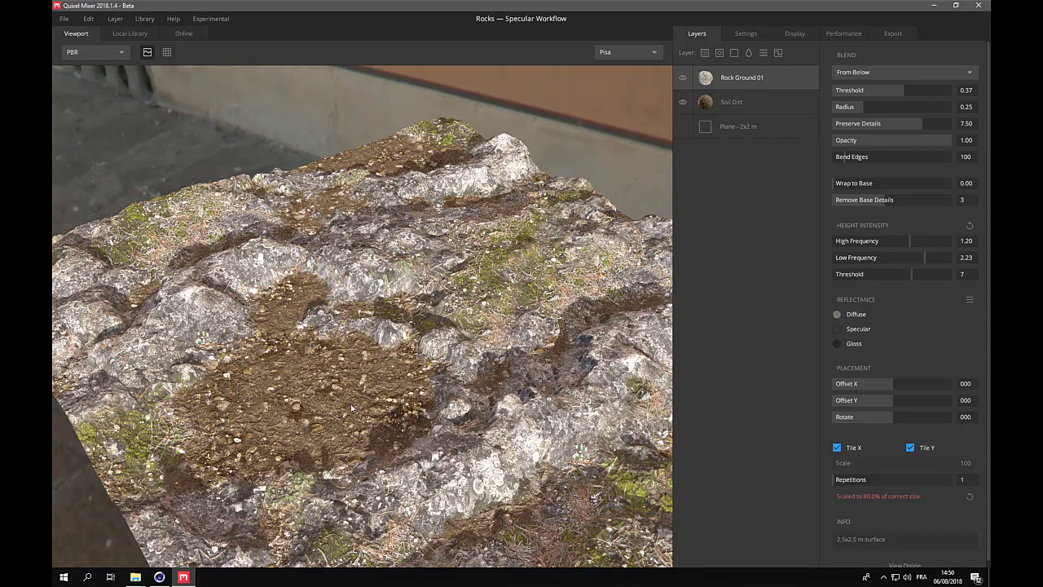
left_click_drag(352, 409, 425, 372)
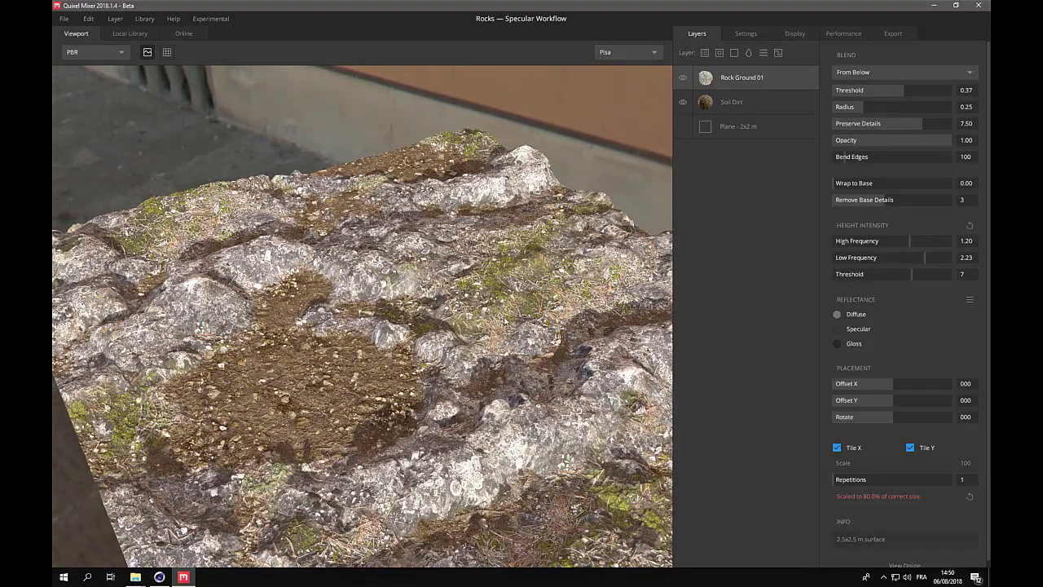
Add a Noise layer above Soil Dirt with frequency 2 and 2 octaves.
left_click(751, 103)
left_click(763, 53)
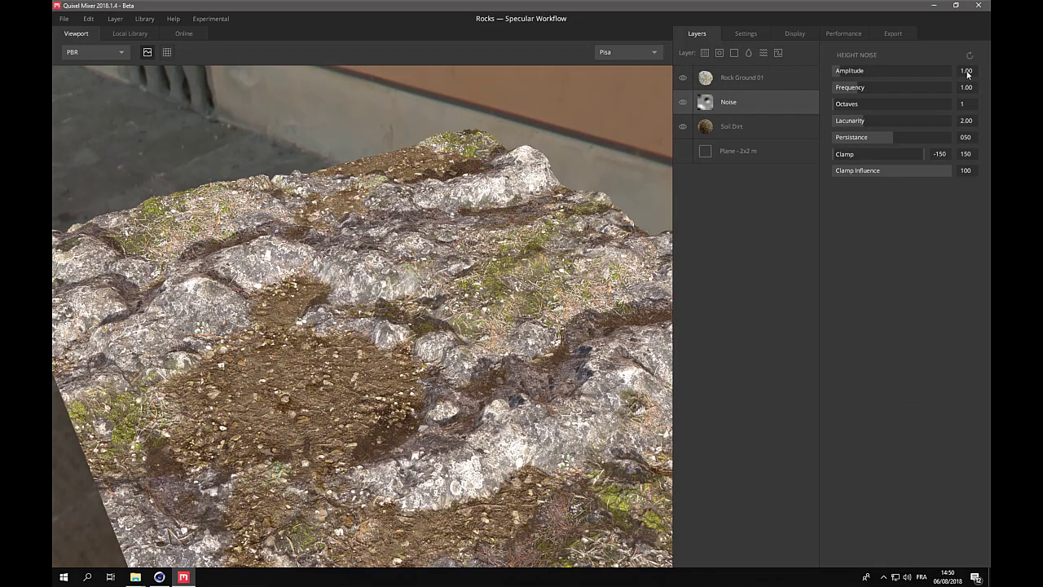
type("0")
left_click(966, 87)
type("2")
left_click(963, 103)
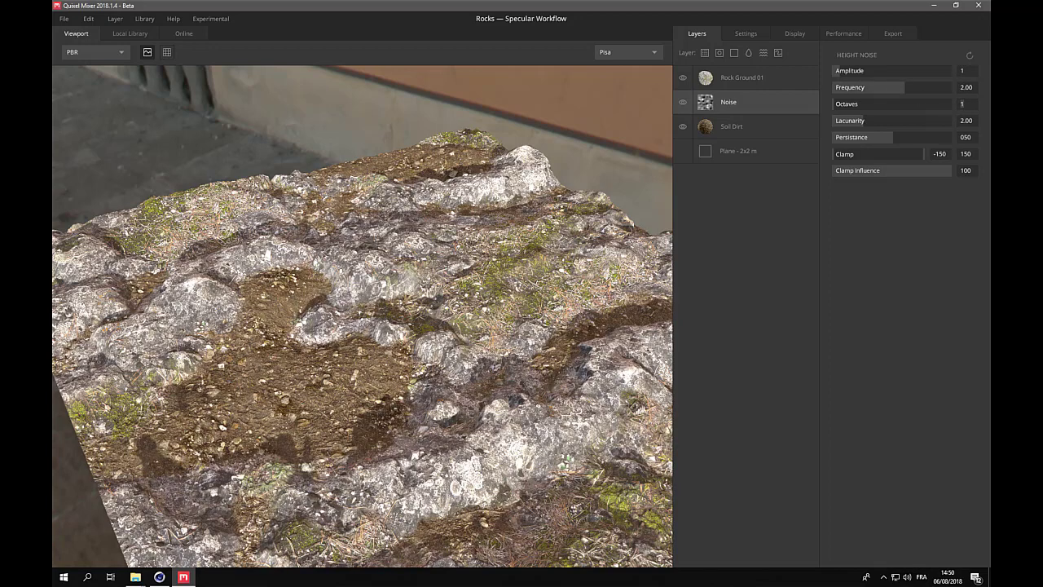
type("2")
key("Return")
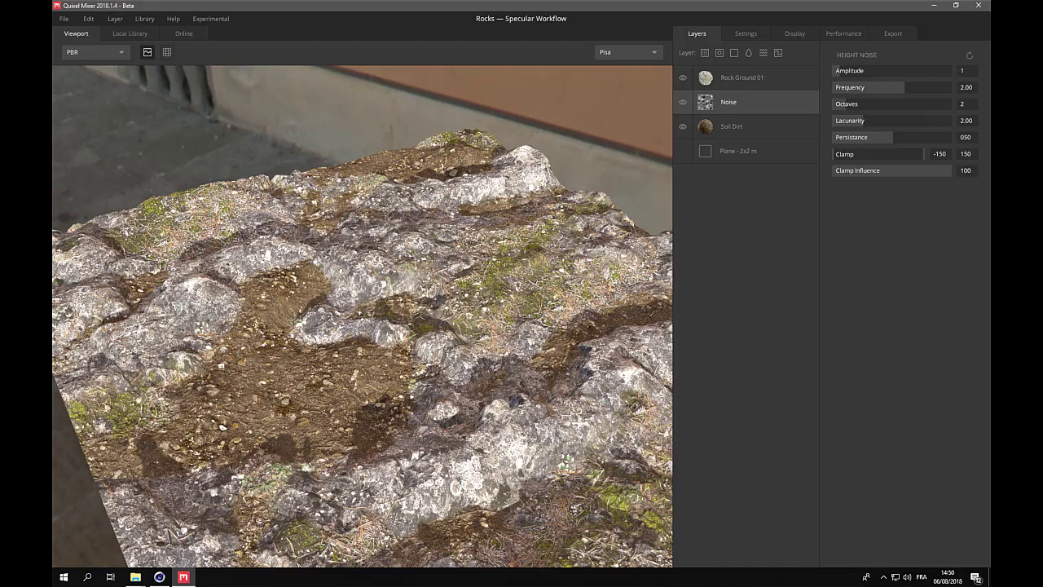
Lower the noise amplitude to 0.75 and orbit the terrain to check the rock.
left_click_drag(371, 373, 449, 367)
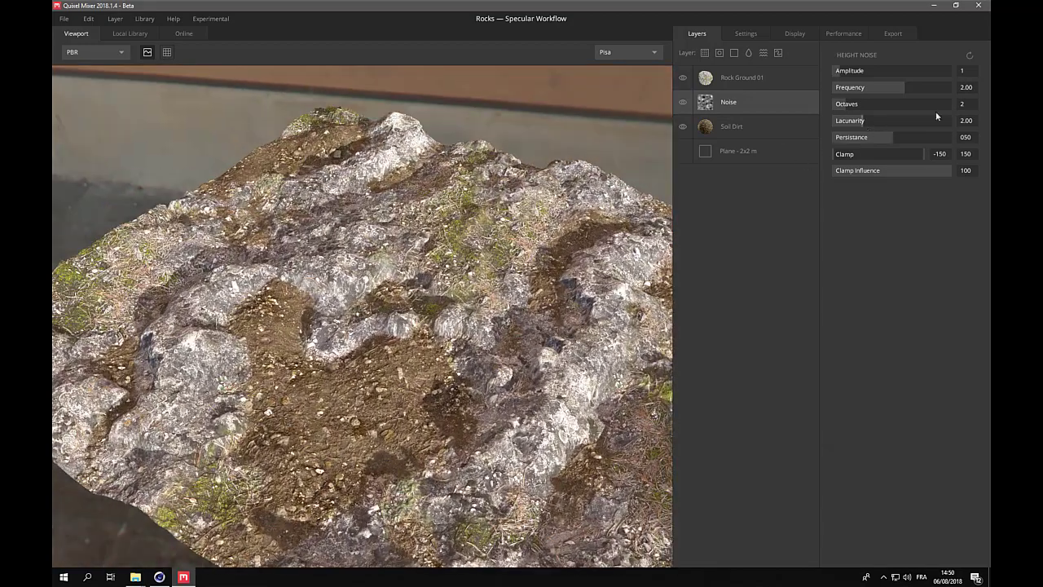
left_click(967, 71)
type("0.75")
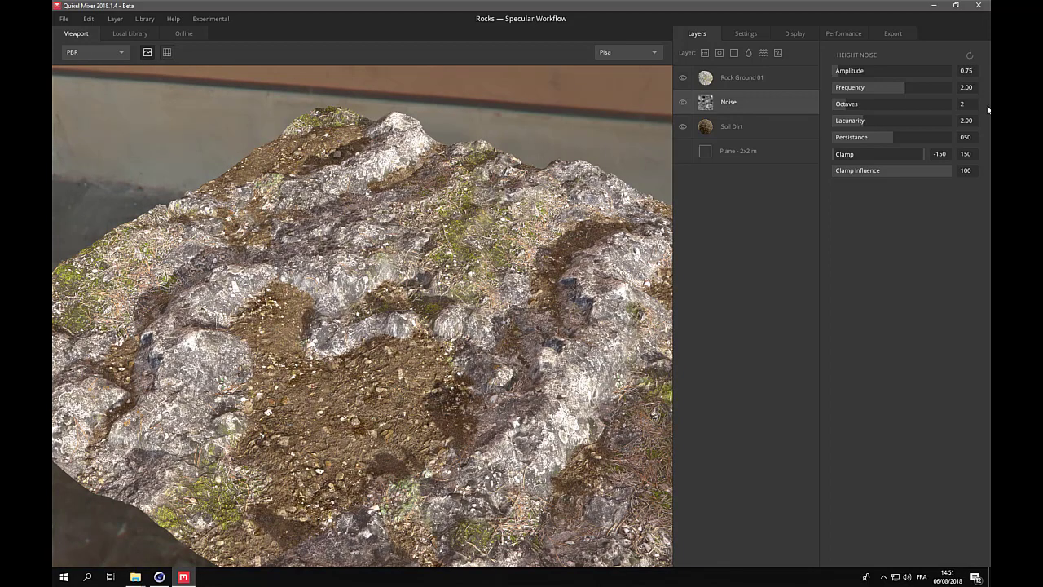
left_click_drag(448, 370, 505, 443)
left_click_drag(448, 362, 363, 321)
left_click_drag(591, 394, 644, 365)
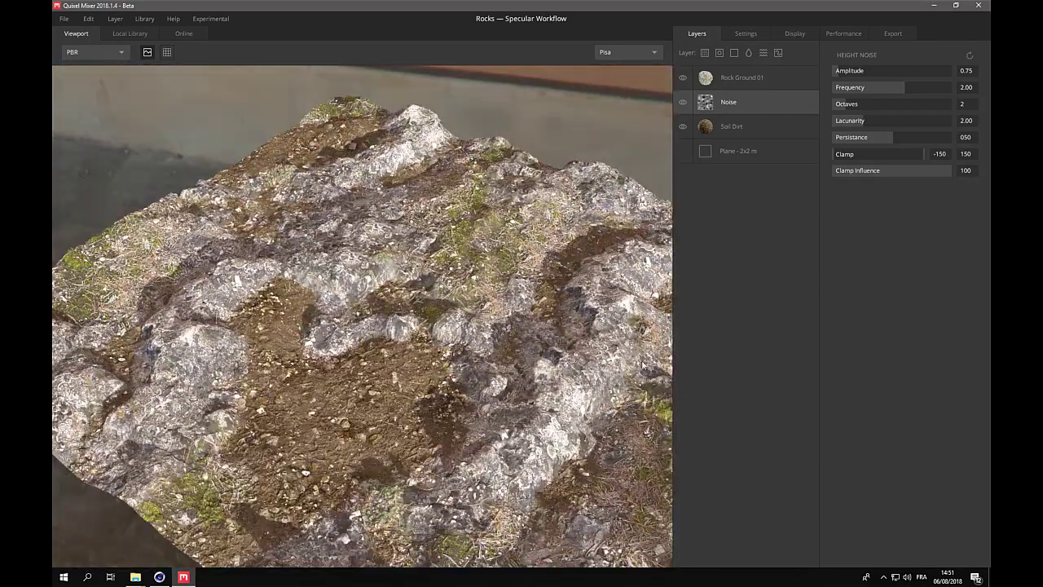
Export the six Rocks maps with the Octane preset, then switch back to Cinema 4D.
left_click(892, 33)
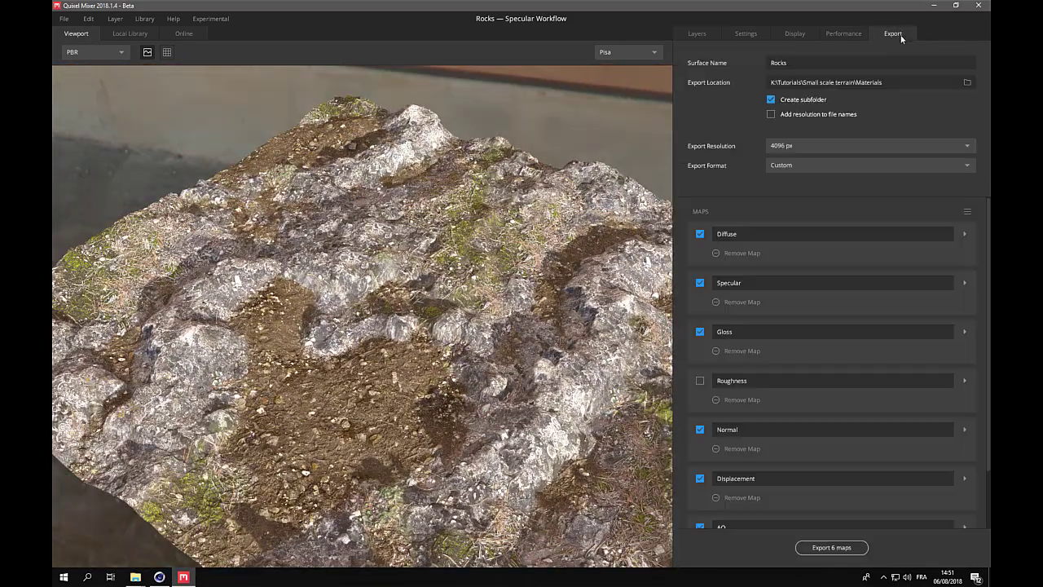
left_click(967, 214)
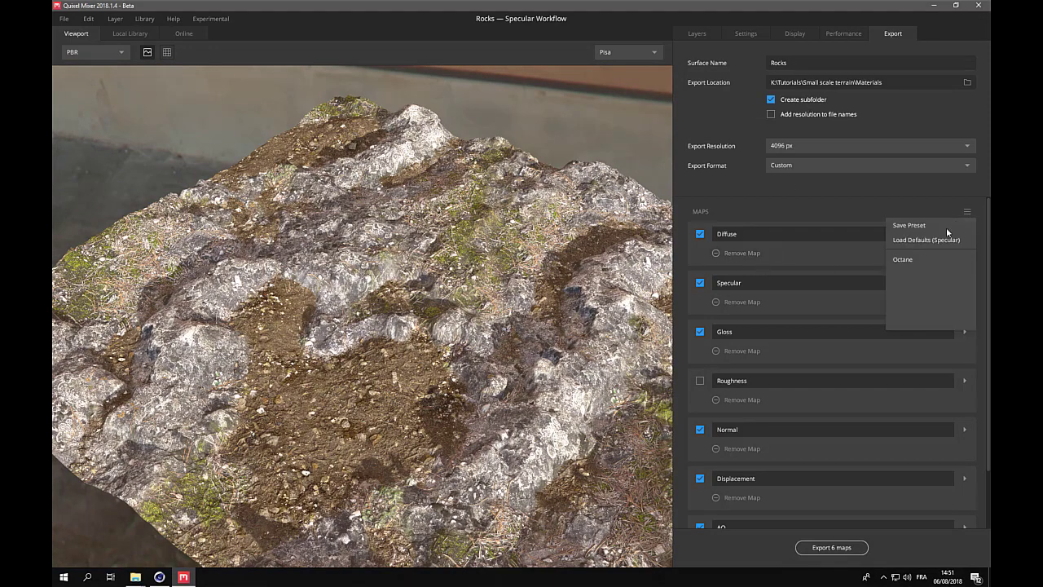
left_click(915, 257)
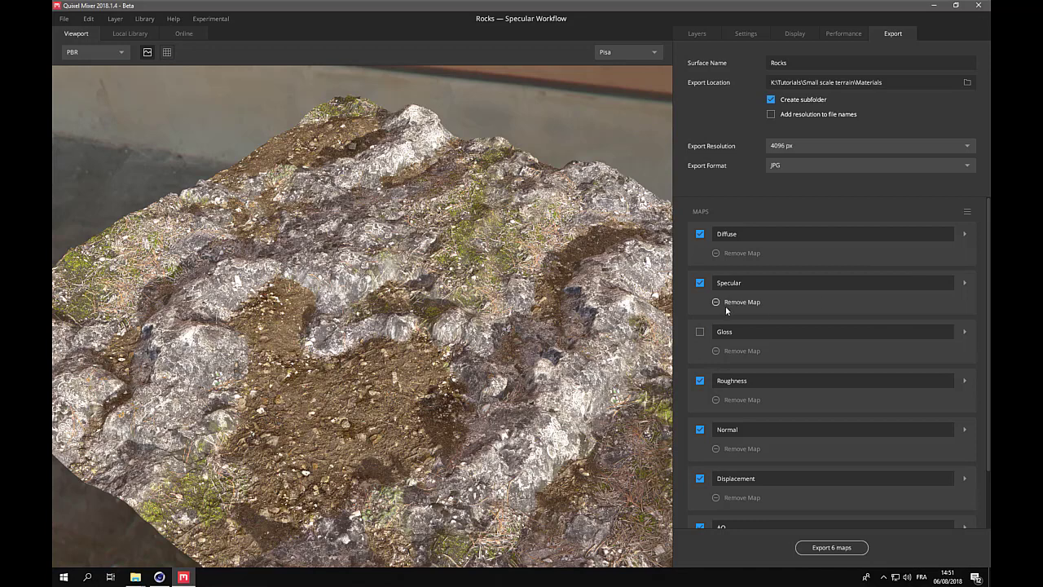
left_click(832, 548)
left_click(934, 5)
left_click(481, 5)
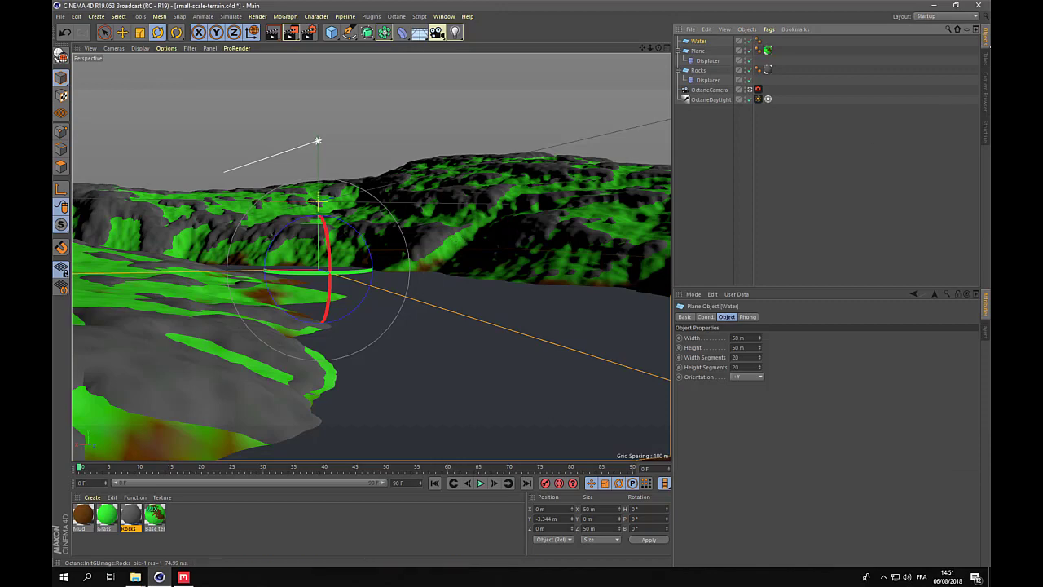
Switch to the Octane-single layout and start the live Octane render in the perspective view.
left_click(937, 16)
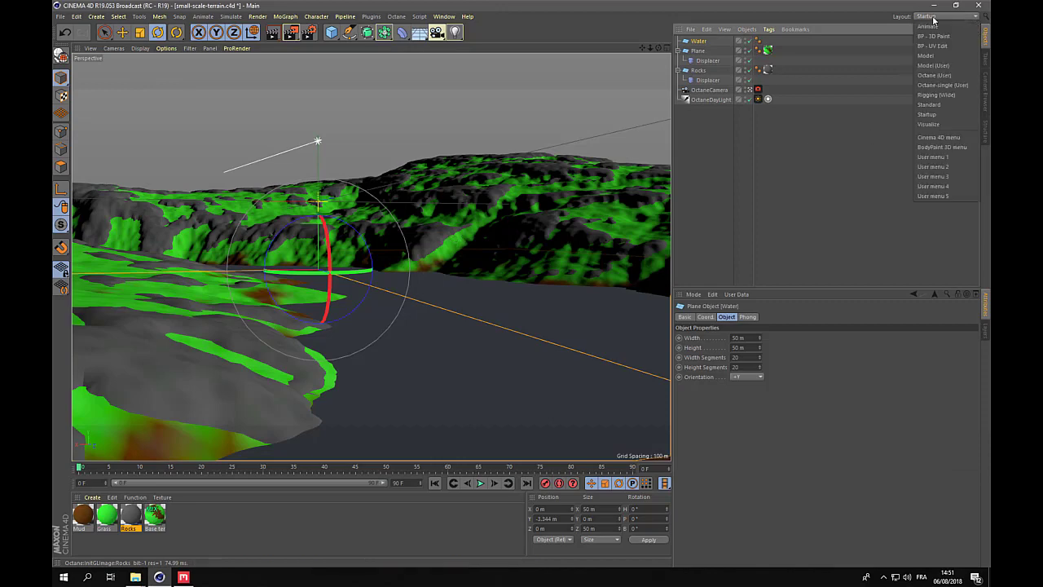
left_click(930, 85)
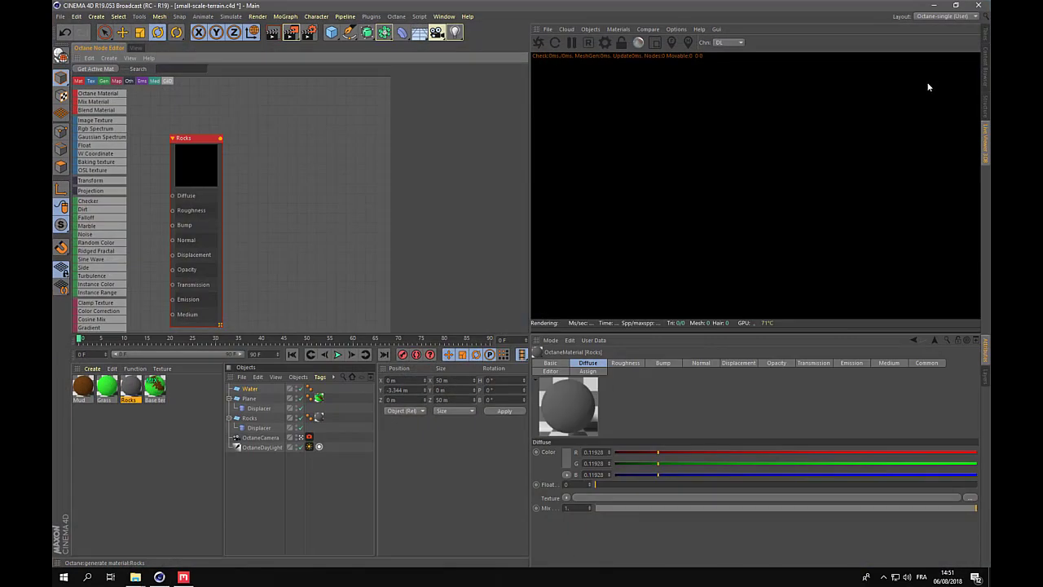
left_click(135, 48)
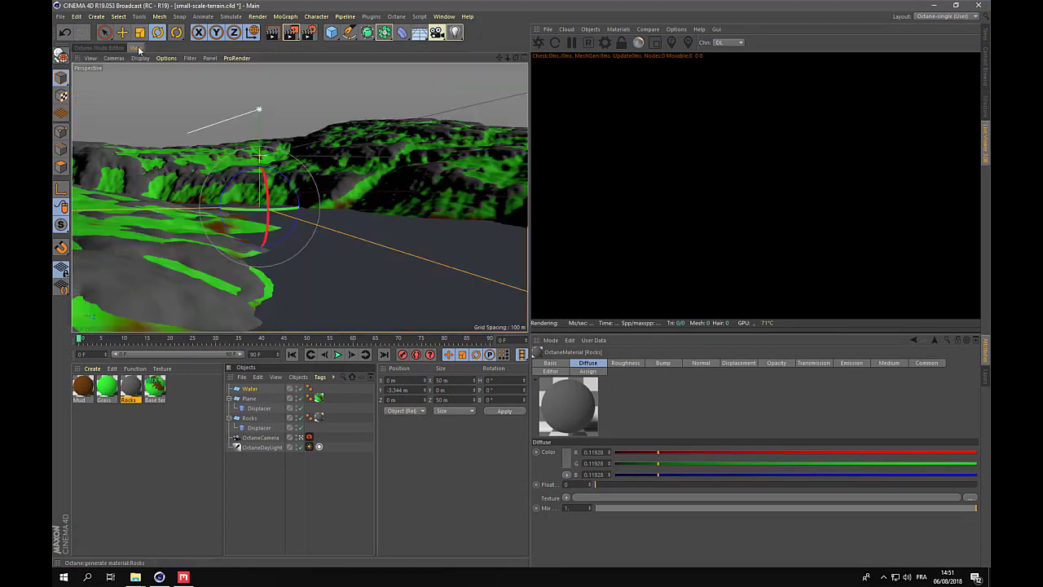
left_click(539, 42)
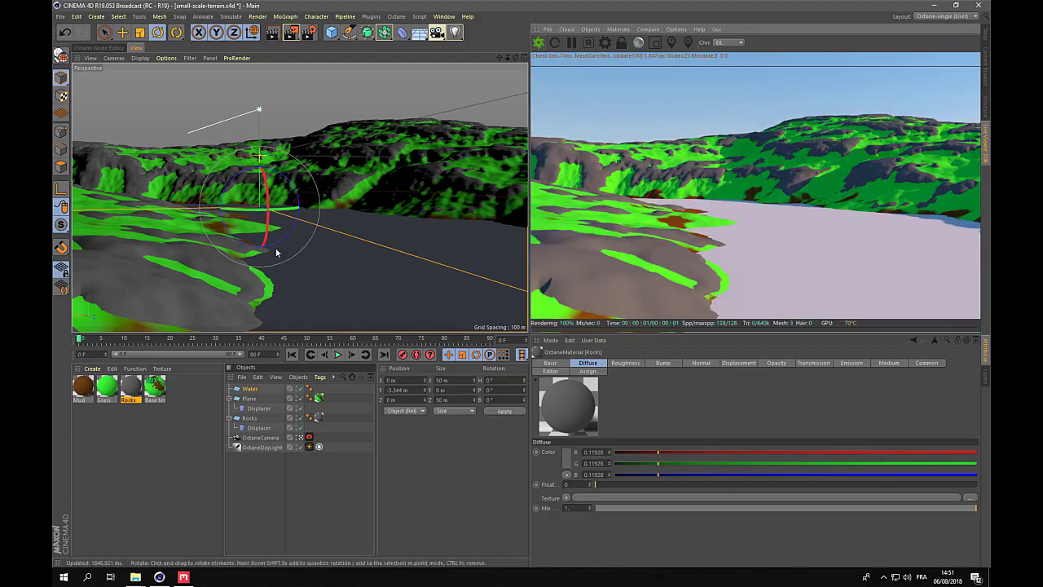
Select the Mud material and show its node graph, moving the Mud node aside.
left_click(79, 390)
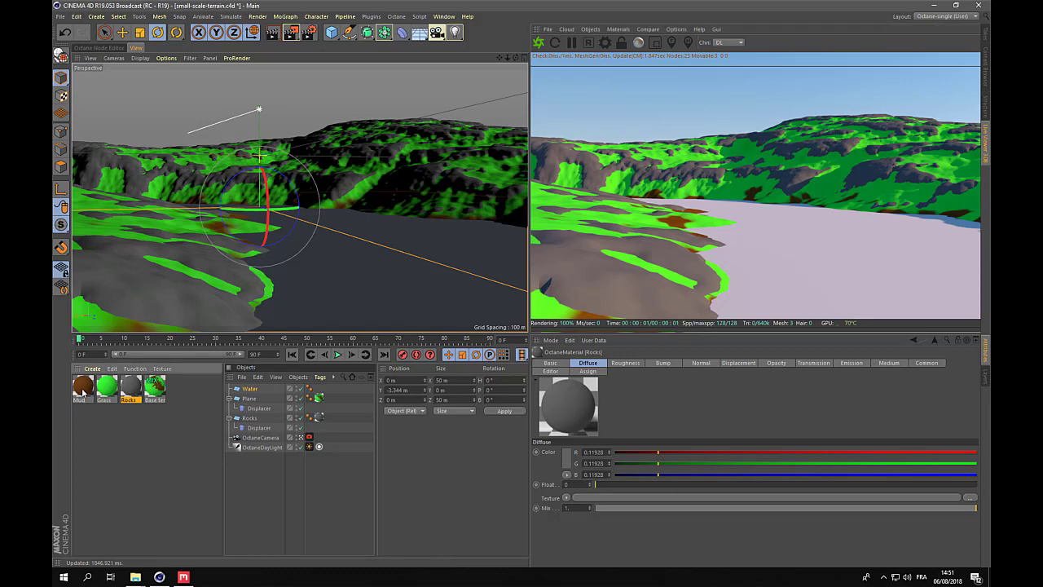
left_click(98, 48)
left_click_drag(238, 196, 322, 167)
In Materials\Mud, select Mud_Diffuse, Mud_Normal, Mud_Roughness and Mud_Specular JPGs.
mouse_move(136, 577)
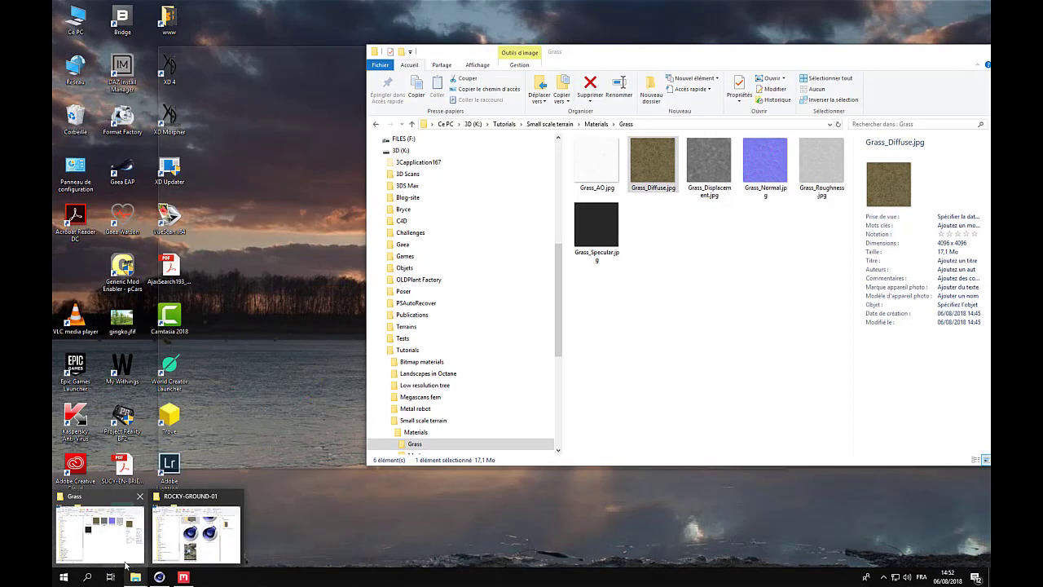
left_click(126, 564)
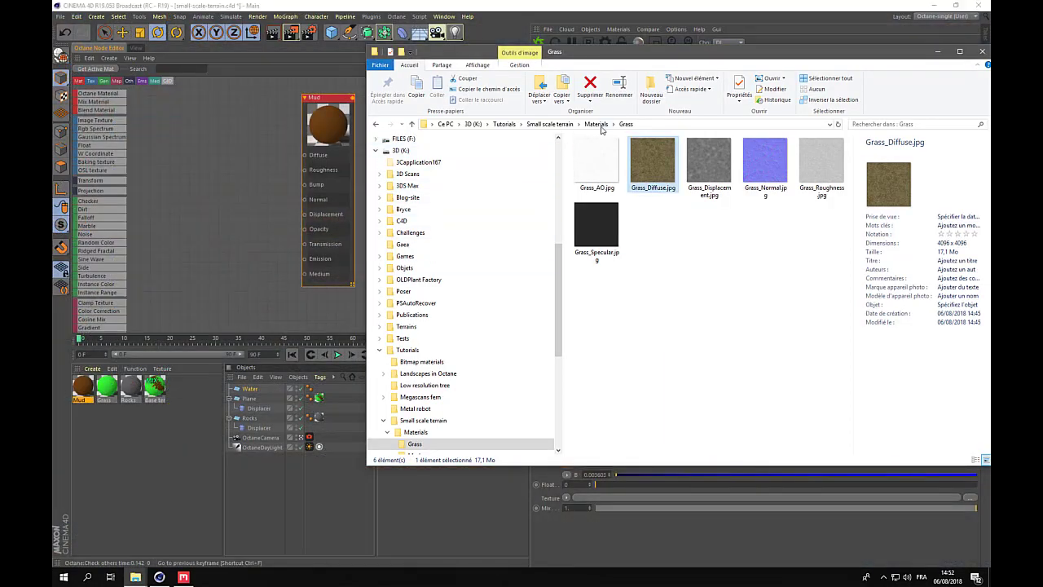
left_click(598, 125)
double_click(601, 166)
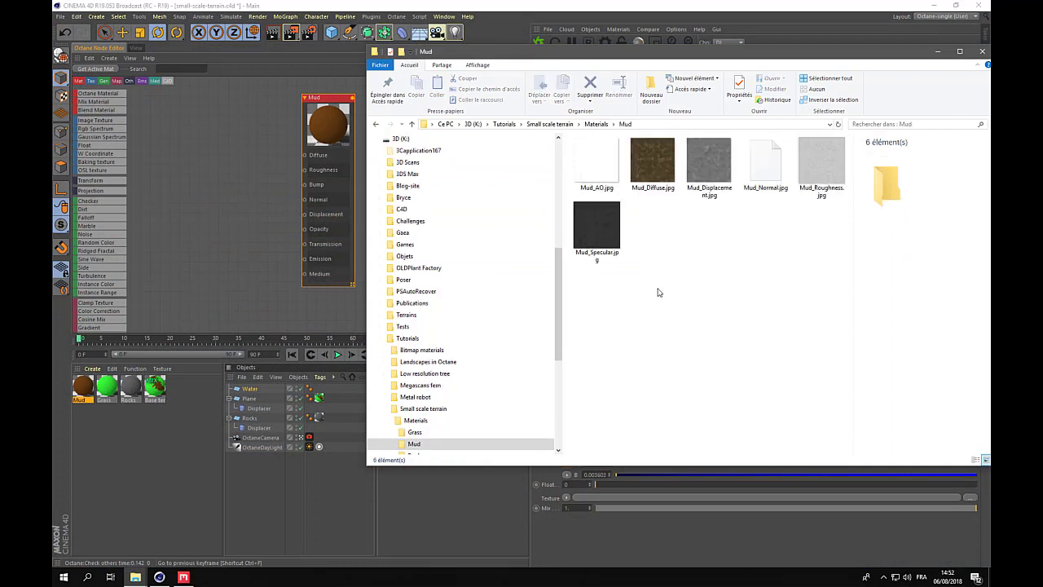
left_click(660, 172)
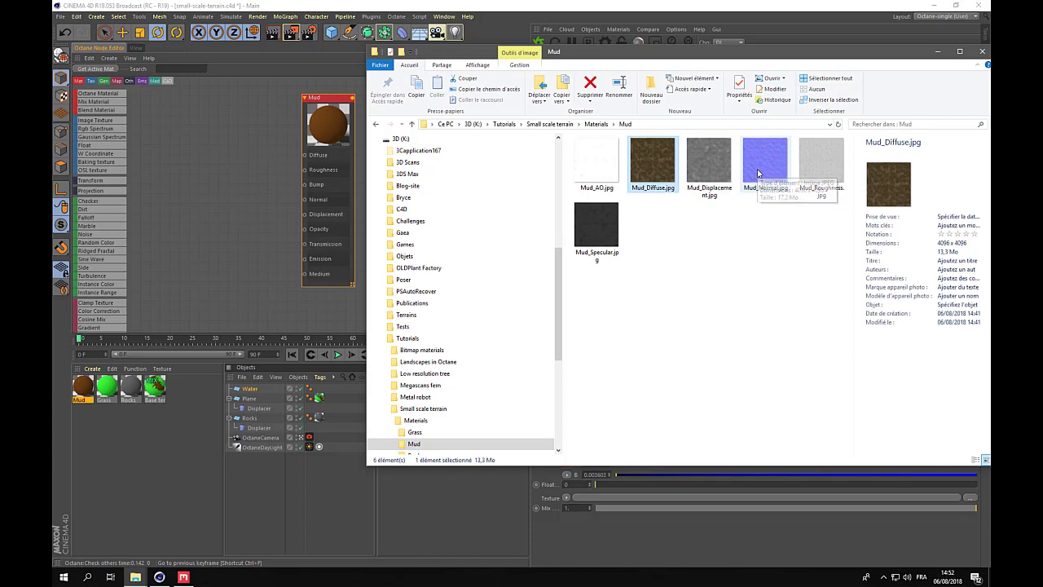
left_click(758, 173, "ctrl")
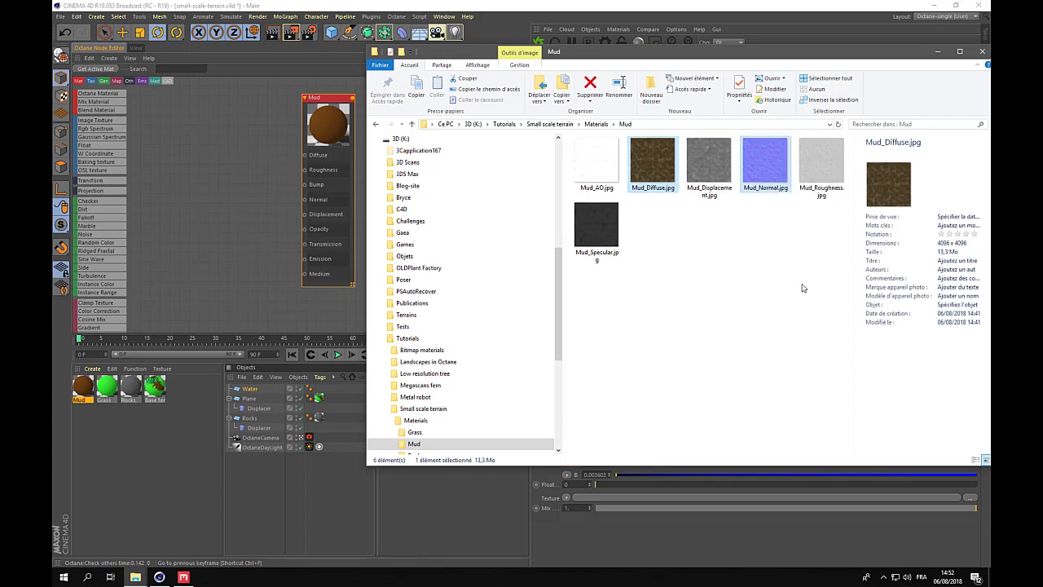
left_click(821, 167, "ctrl")
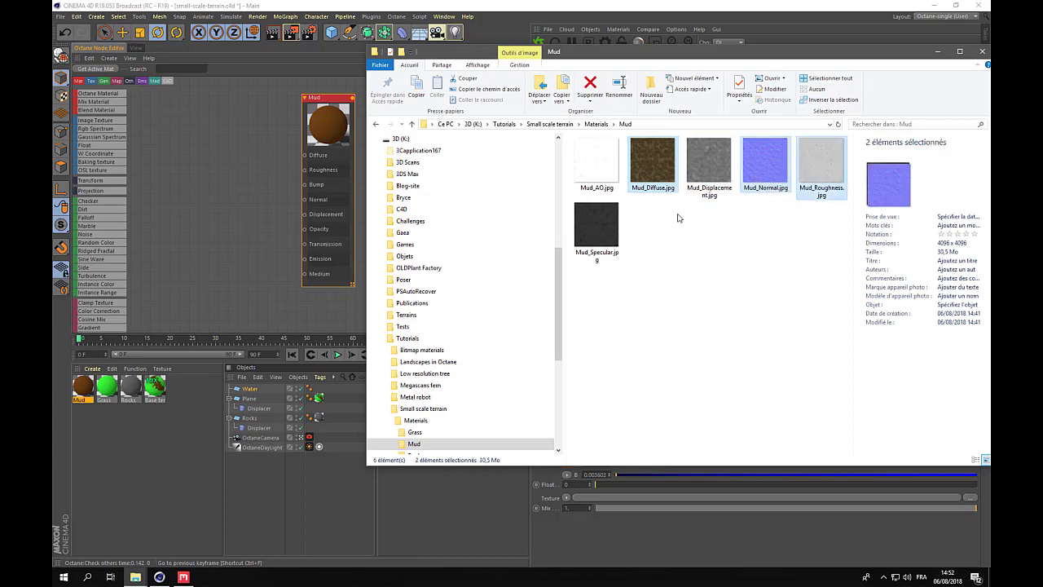
left_click(613, 231, "ctrl")
Drop the four Mud maps into the node graph and make Mud a Glossy material.
left_click_drag(604, 245, 167, 122)
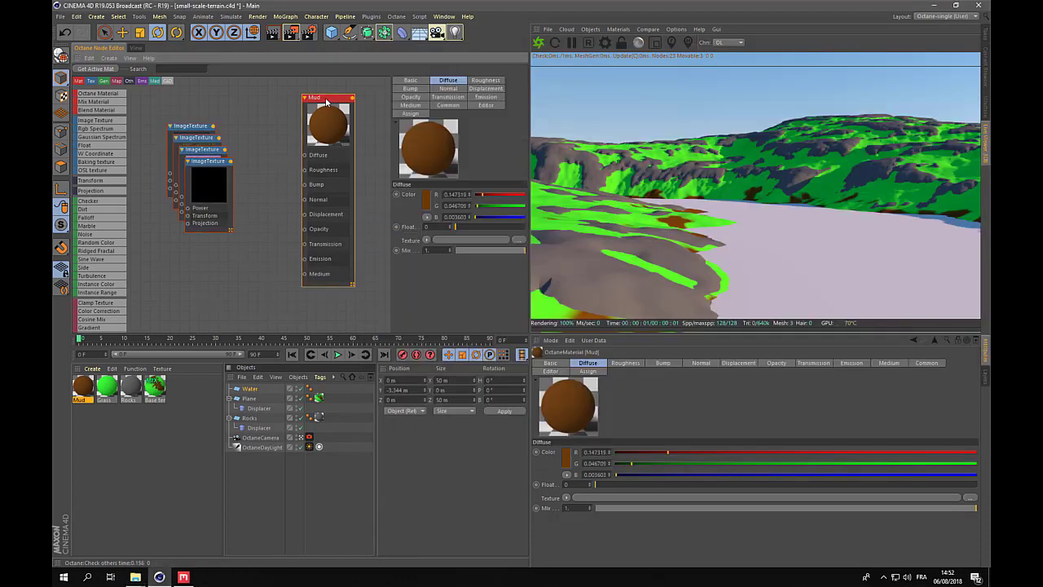
left_click(327, 102)
left_click(411, 80)
left_click(462, 215)
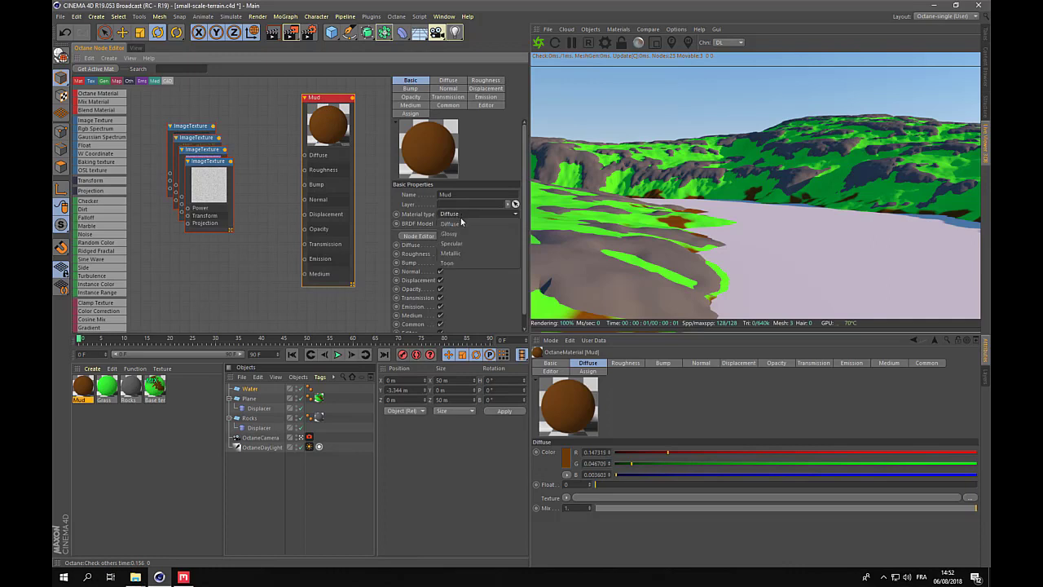
left_click(458, 234)
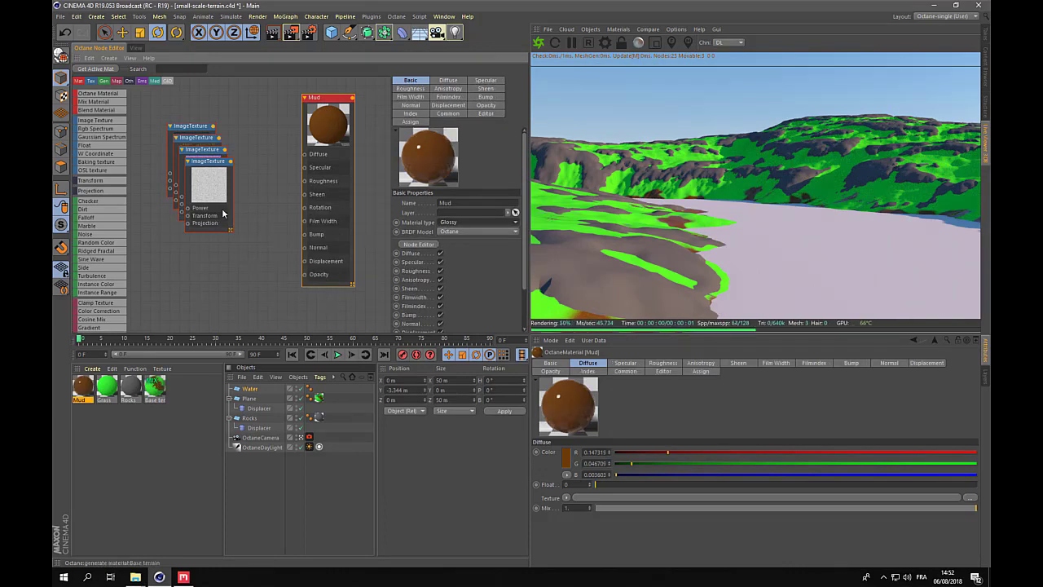
Rearrange the texture nodes and wire the normal map into Normal and a texture into Roughness.
left_click_drag(208, 179, 304, 181)
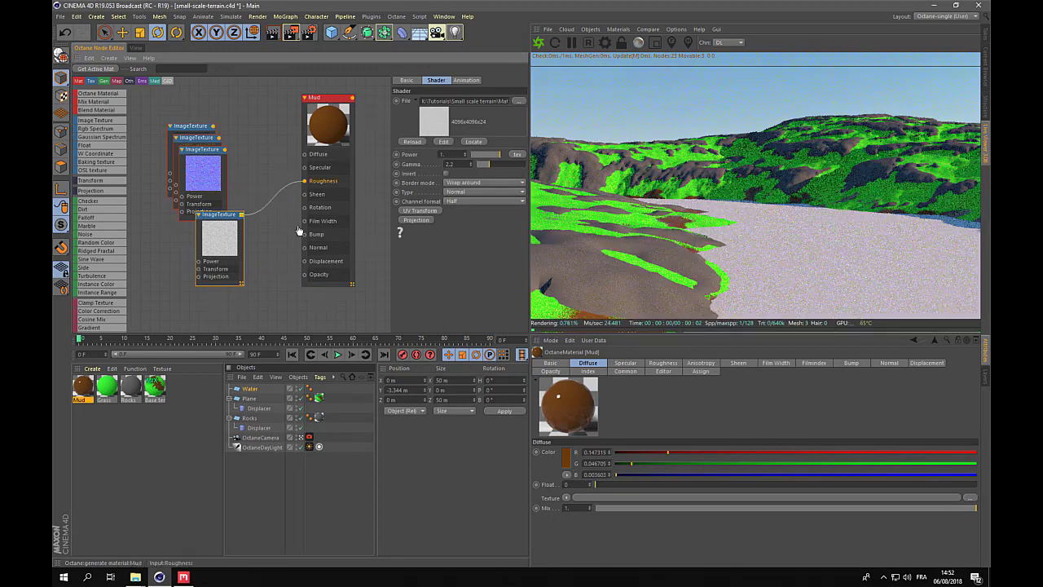
left_click_drag(207, 156, 303, 248)
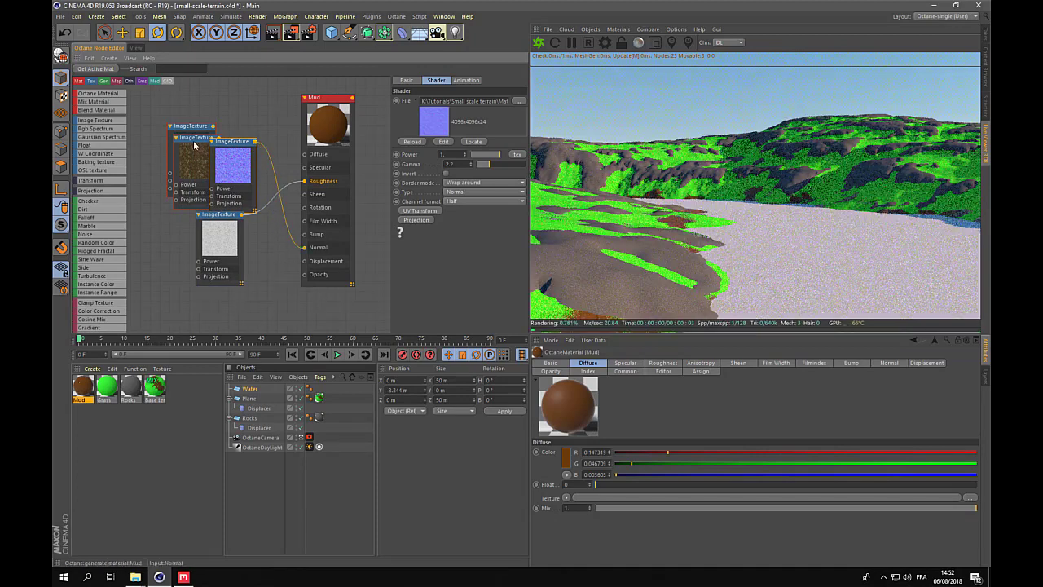
left_click_drag(194, 138, 304, 154)
left_click_drag(188, 134, 304, 180)
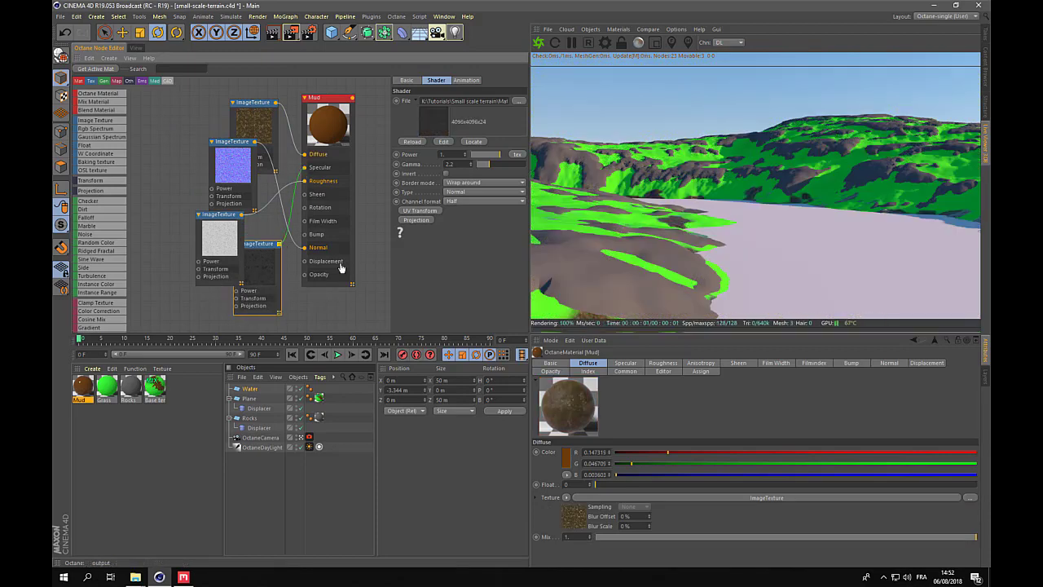
Hide the Water plane from the perspective view and the render.
left_click(328, 104)
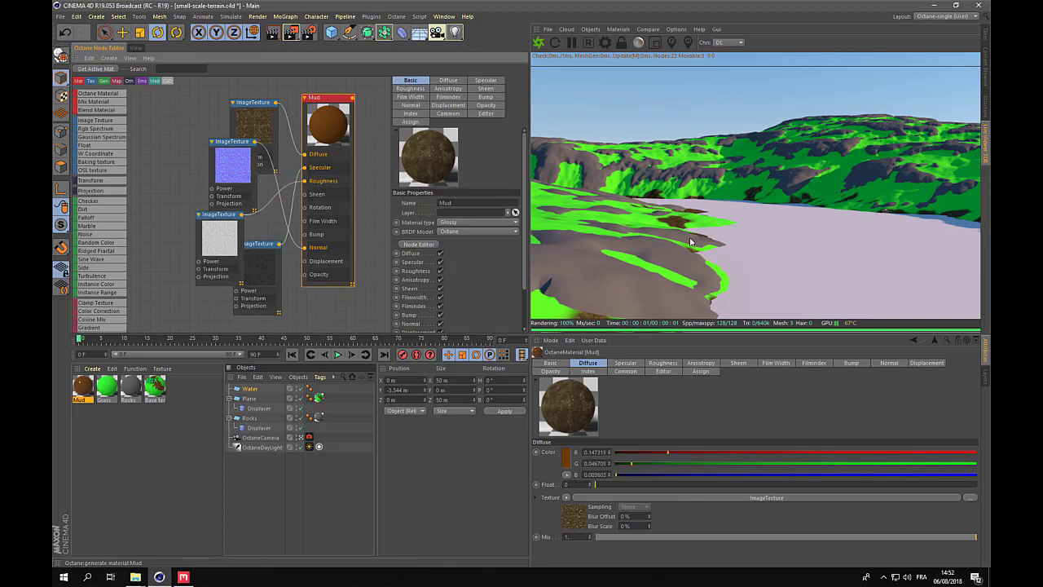
left_click(137, 49)
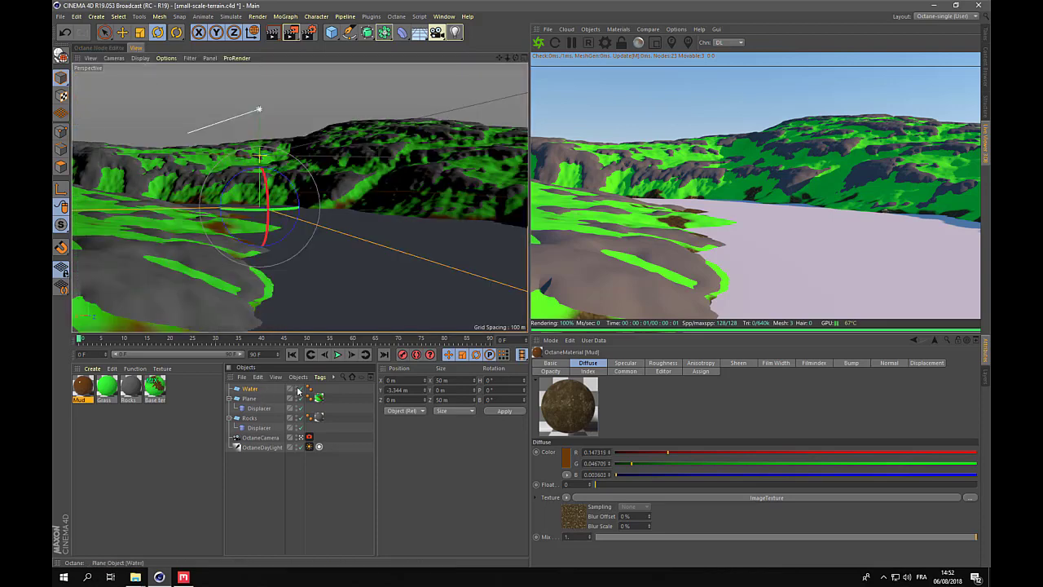
left_click(298, 391)
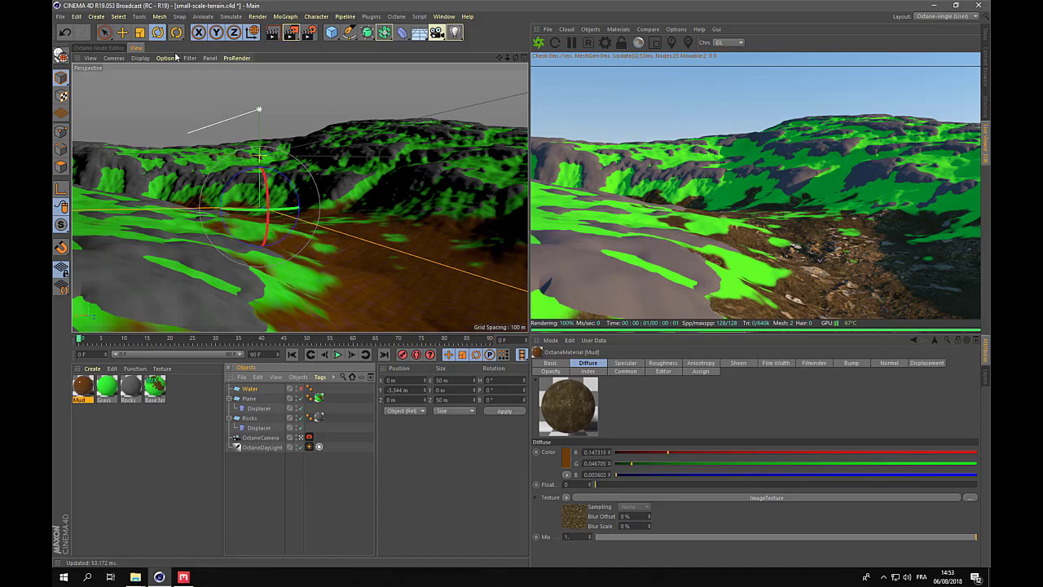
Add a Displacement node to the Mud graph, then delete it again.
left_click(116, 48)
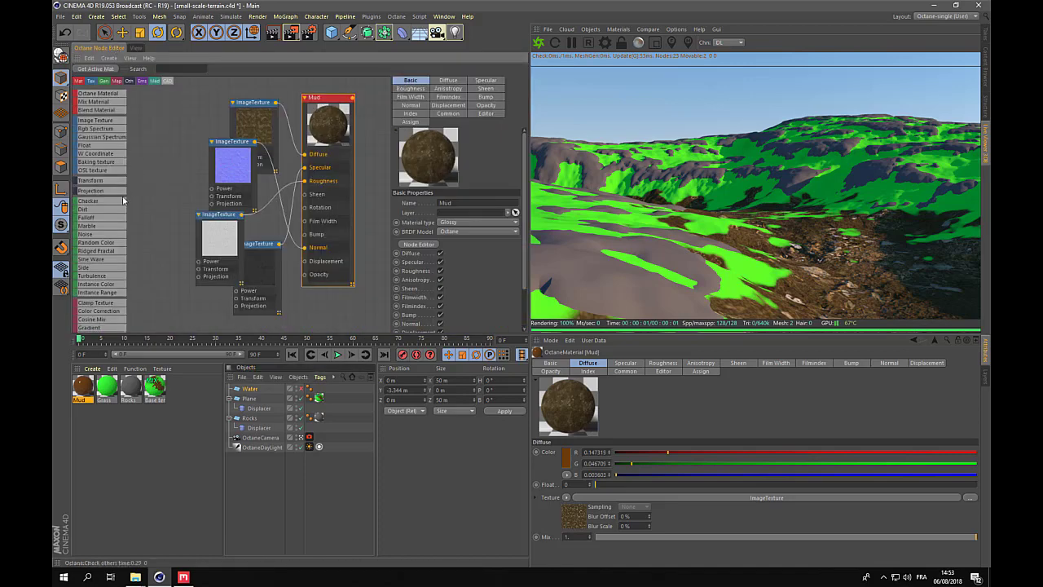
scroll(98, 294, "down", 5)
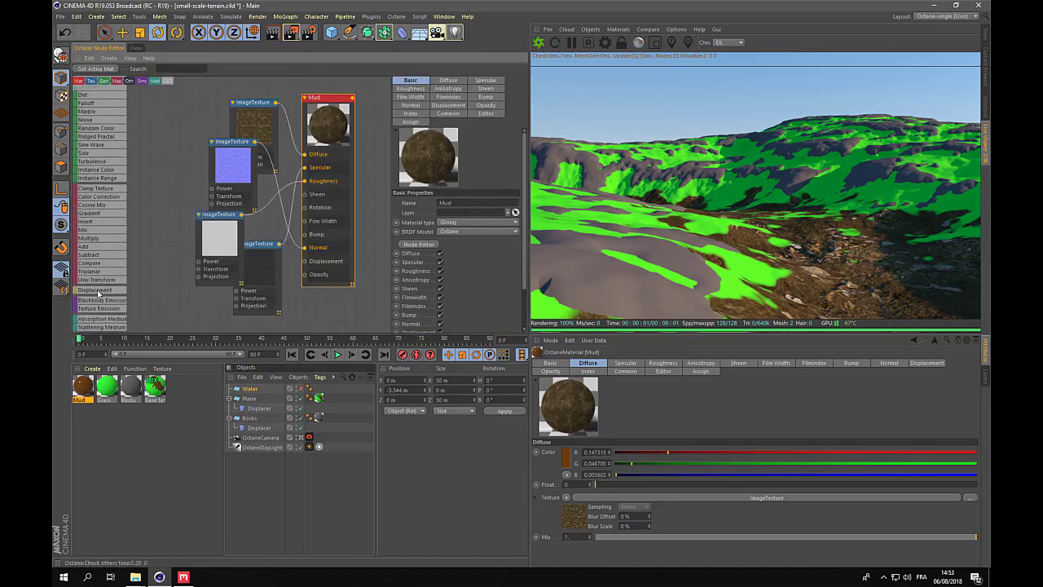
left_click_drag(98, 292, 160, 159)
left_click_drag(163, 106, 164, 105)
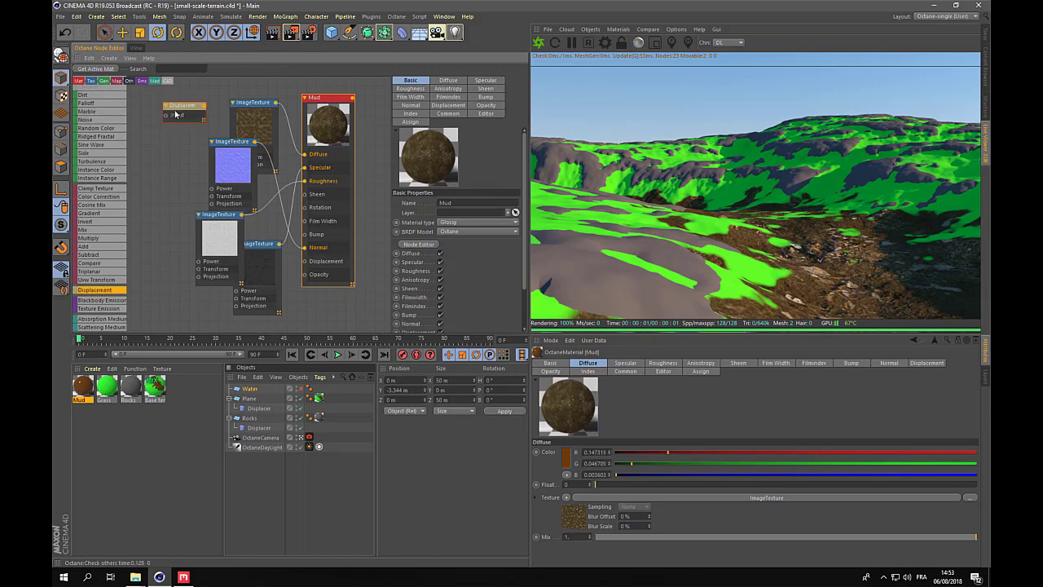
left_click(181, 114)
key("Delete")
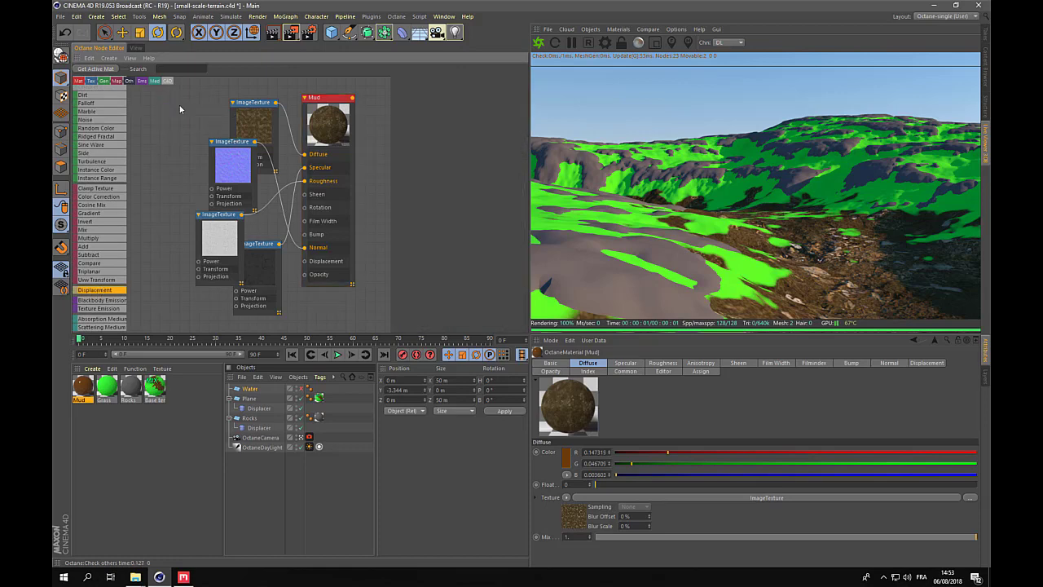
Add a Transform node to the Mud graph and link it to each image texture's transform.
scroll(95, 144, "up", 3)
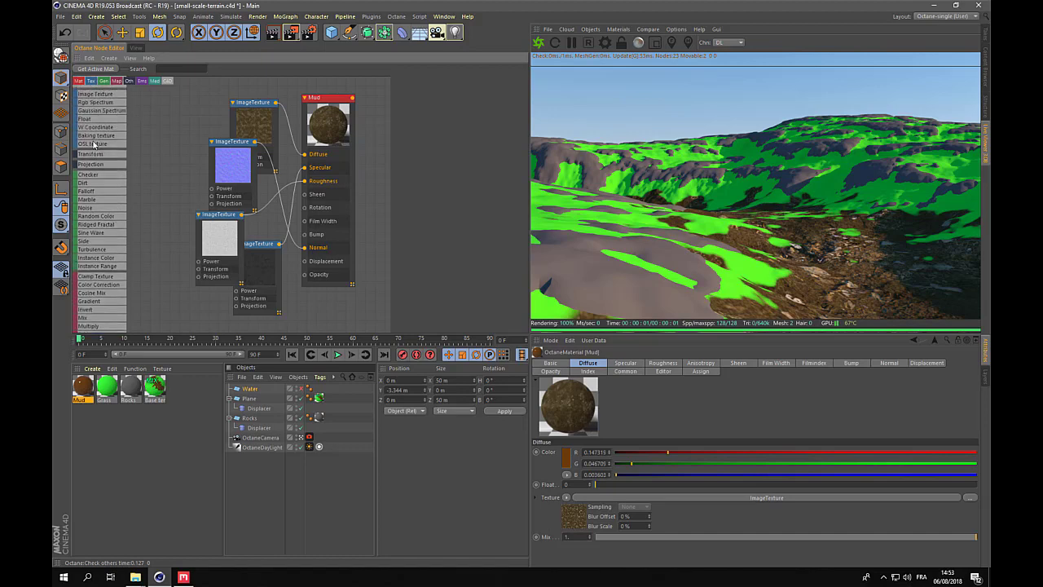
left_click_drag(92, 154, 151, 124)
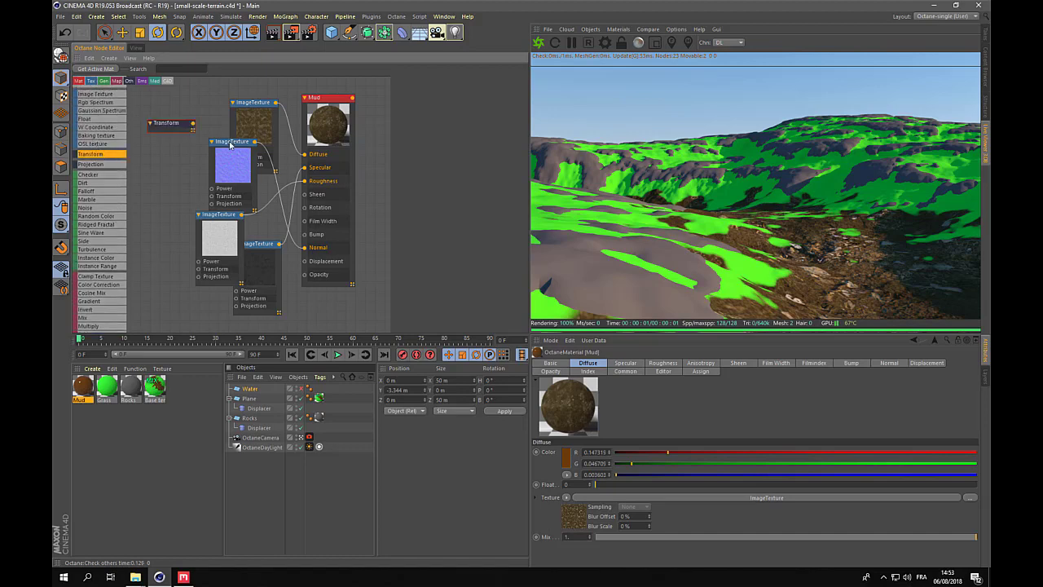
left_click_drag(231, 145, 266, 176)
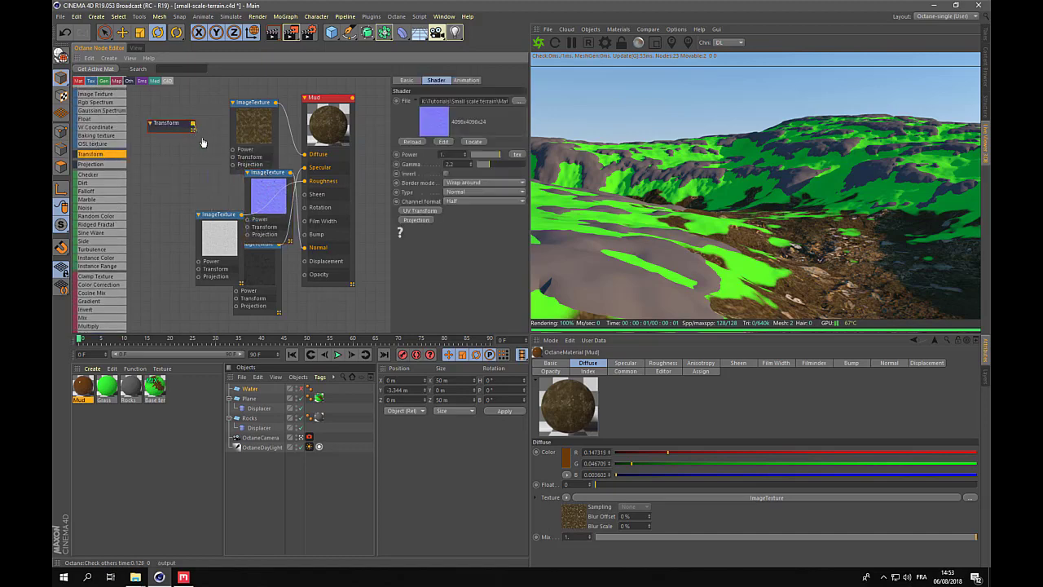
left_click_drag(205, 144, 233, 156)
left_click_drag(193, 124, 247, 226)
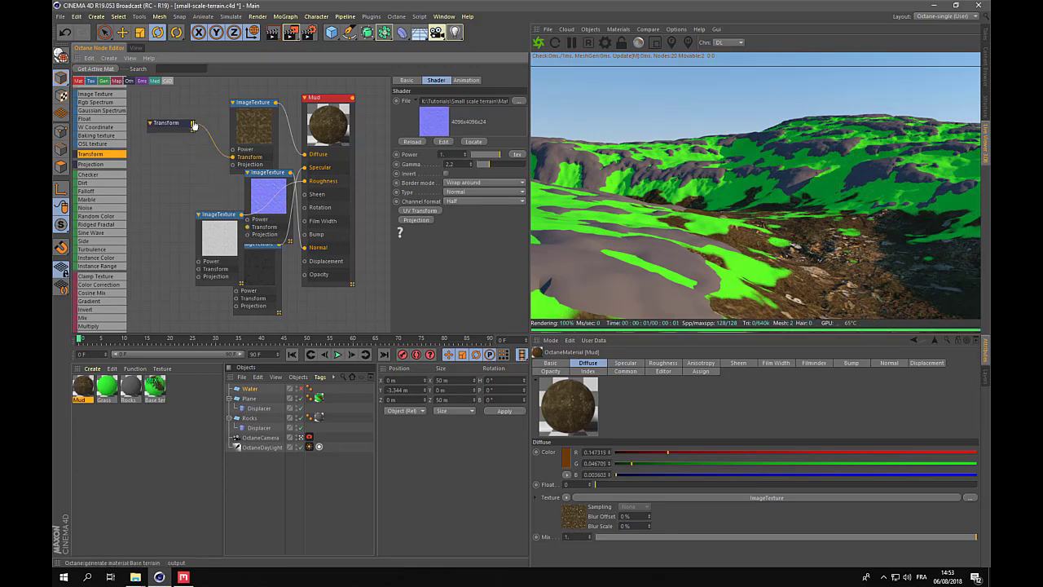
left_click_drag(193, 127, 247, 227)
left_click_drag(193, 124, 198, 269)
left_click_drag(193, 124, 235, 299)
Set the Transform node's UV scale to 0.25, after first trying 0.2.
left_click(168, 125)
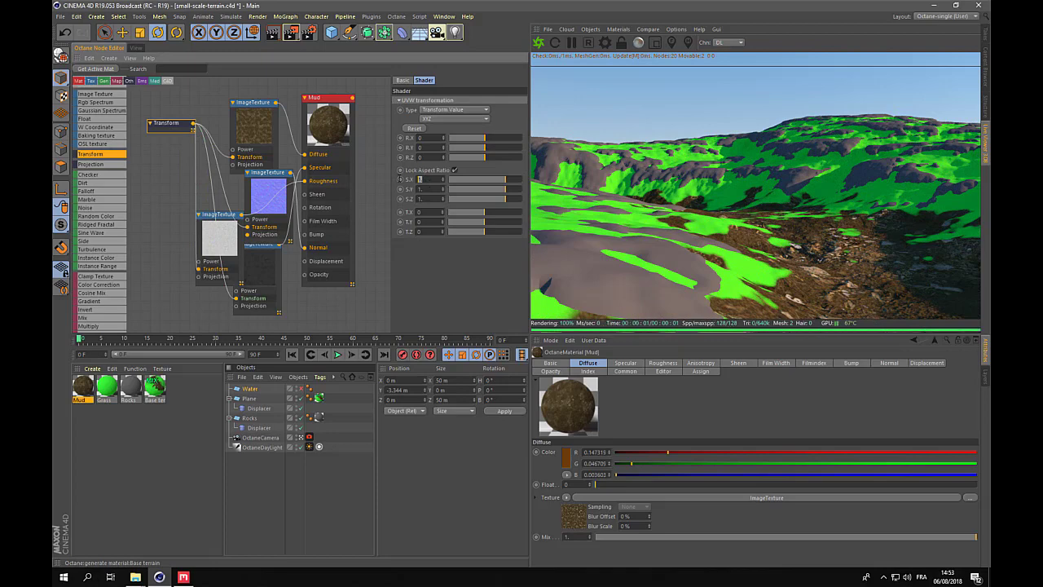
type("0.2")
key("Return")
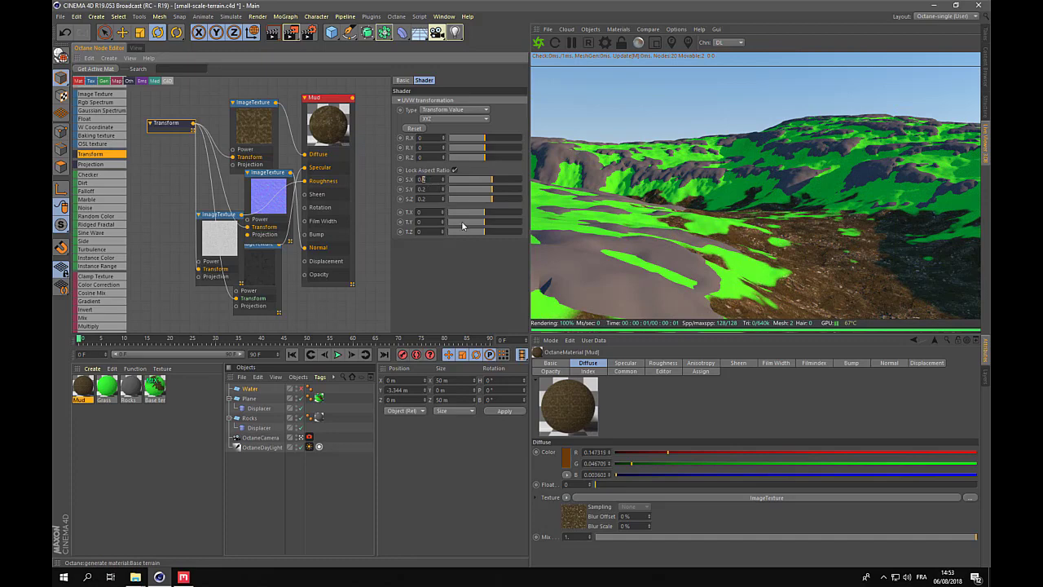
type("0.25")
key("Return")
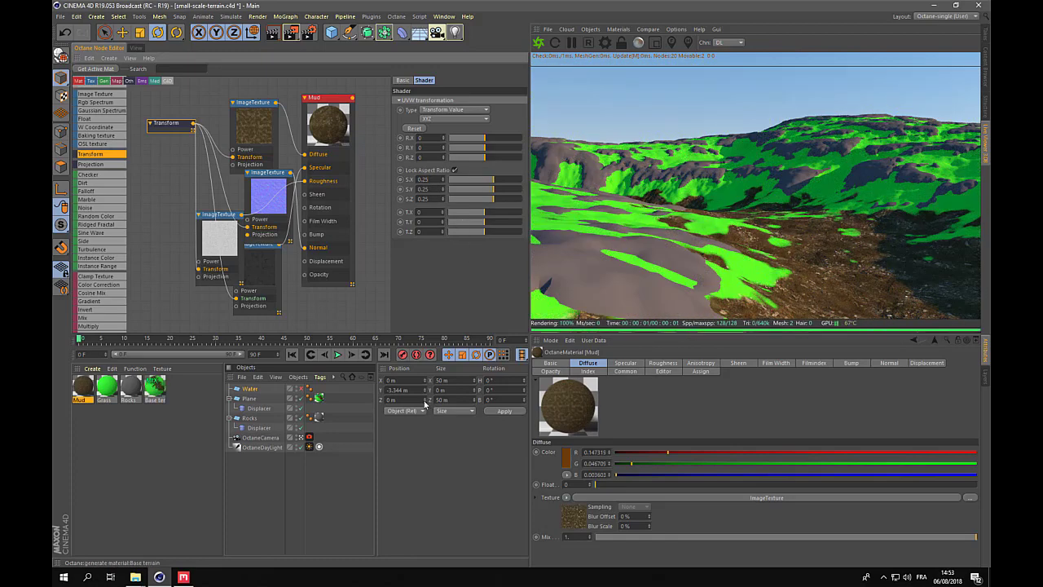
Open the Grass graph and drop Grass_Diffuse, Grass_Normal and Grass_Roughness from Materials\Grass into it.
left_click(110, 386)
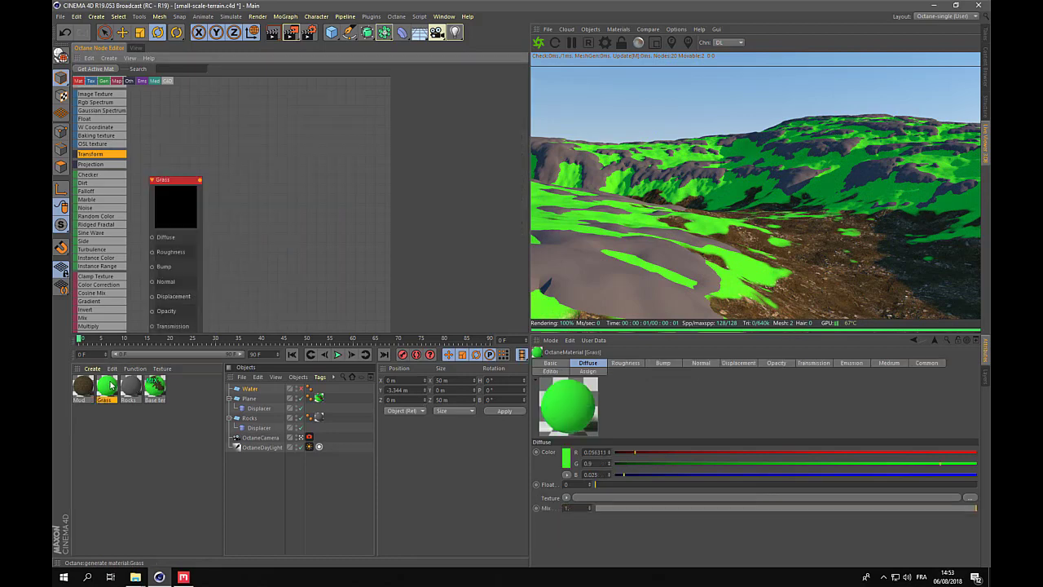
left_click_drag(194, 179, 364, 137)
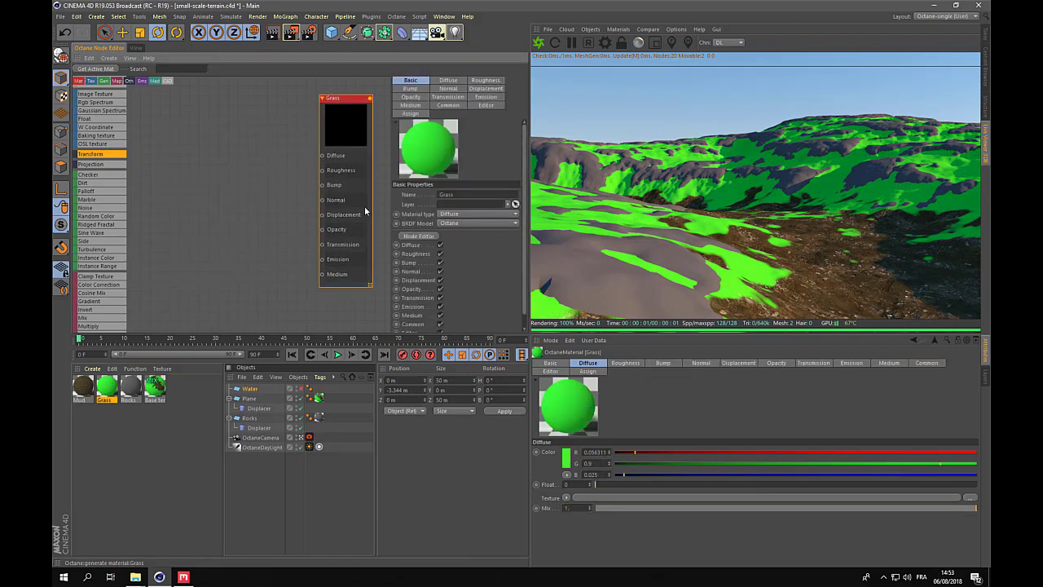
key("alt+Tab")
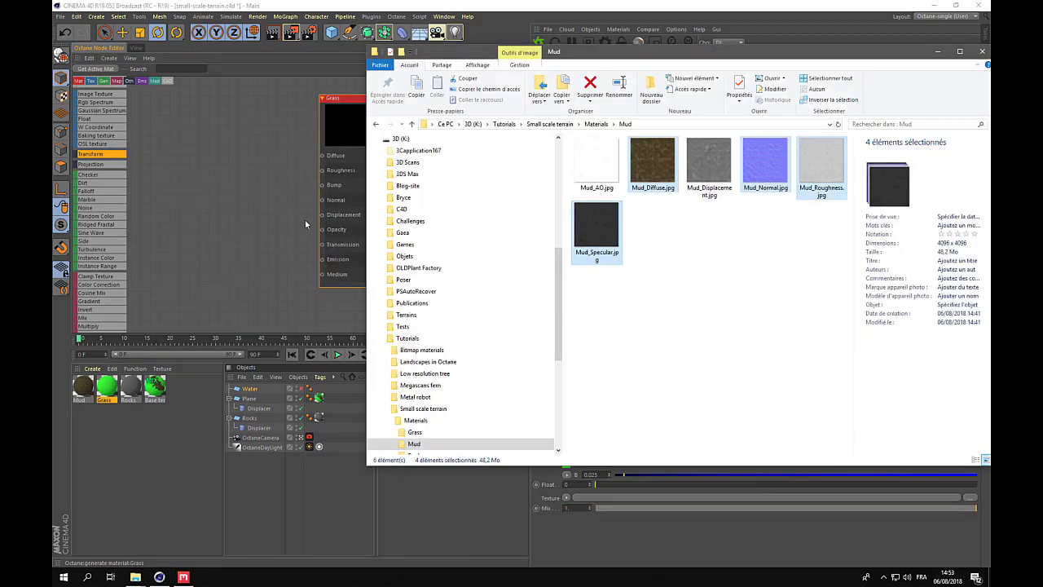
left_click(595, 124)
double_click(596, 154)
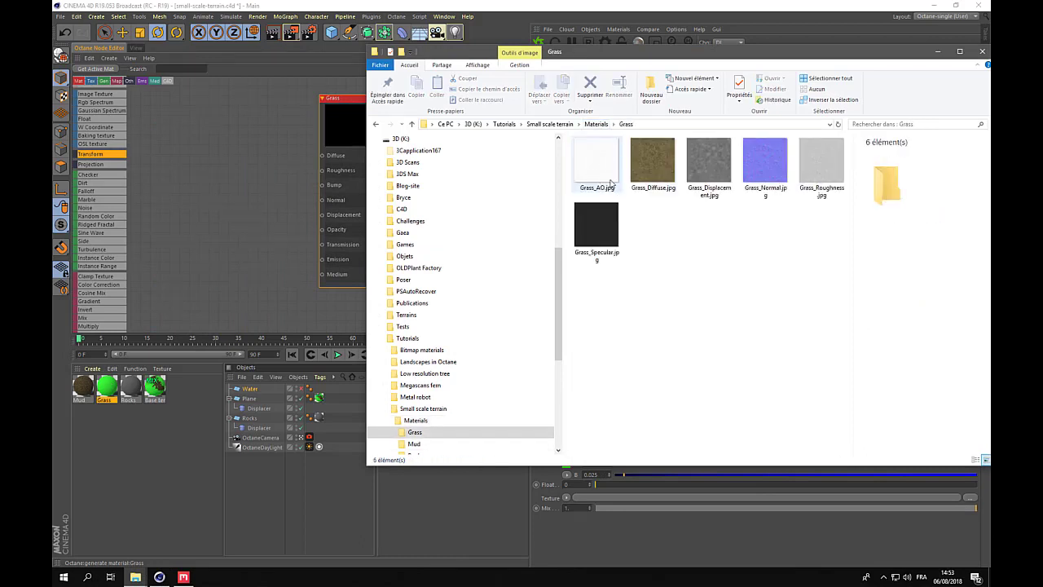
left_click(642, 185)
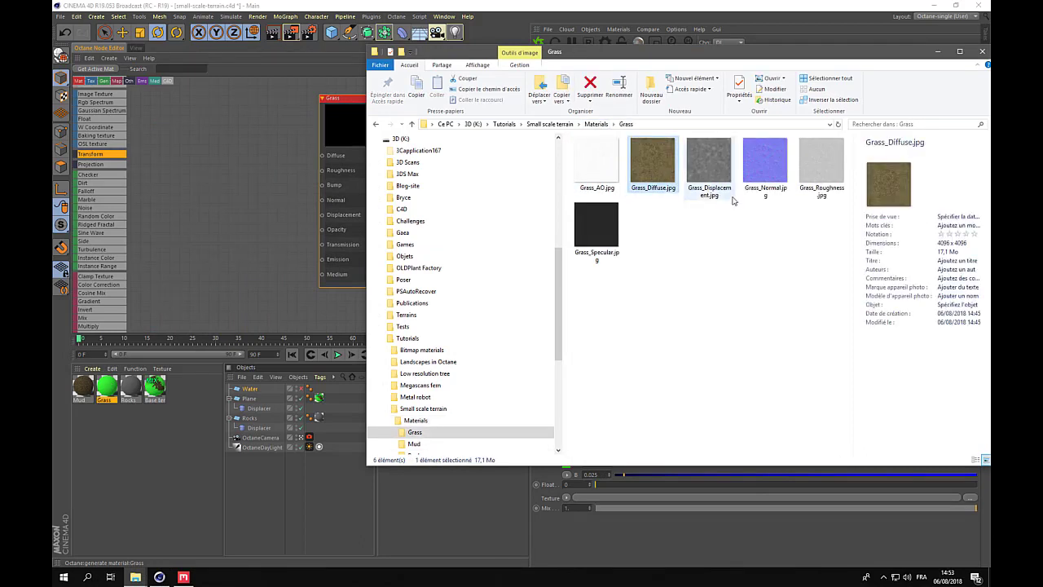
left_click(764, 164, "ctrl")
left_click(822, 163, "ctrl")
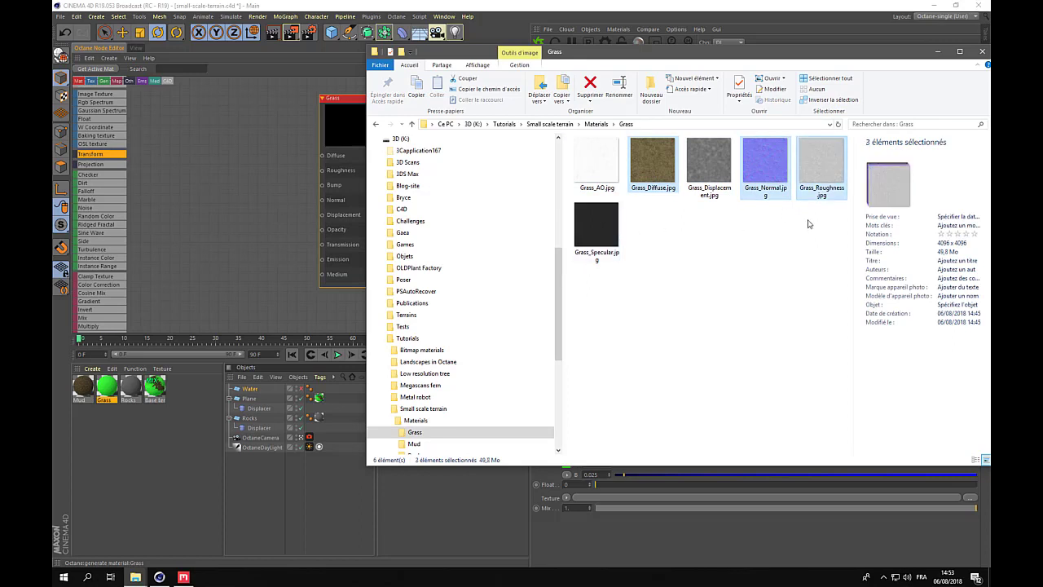
left_click_drag(657, 175, 193, 143)
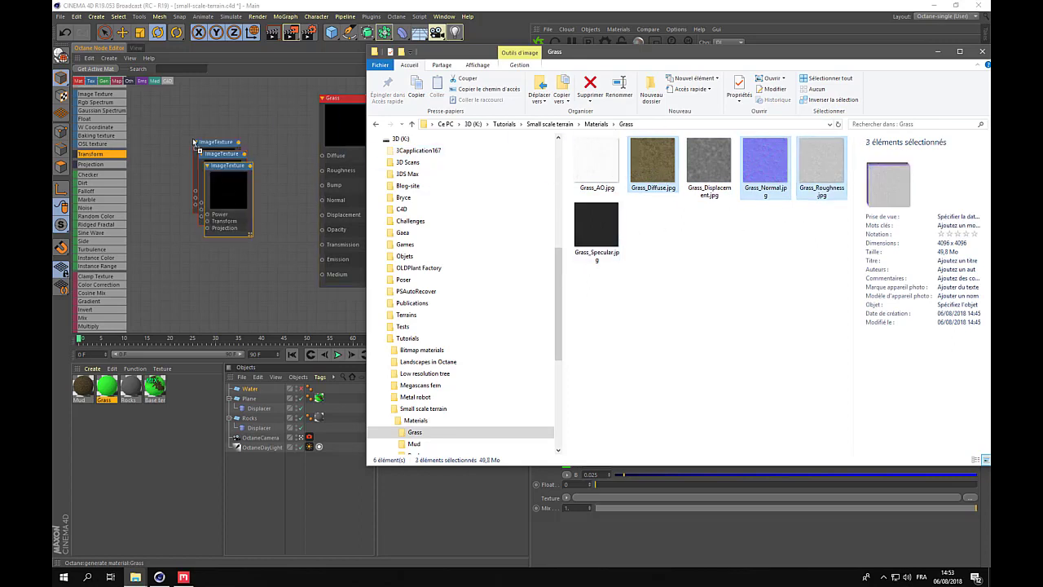
Wire the grass textures into Grass's Diffuse, Roughness and Normal, and tidy the nodes.
left_click(232, 119)
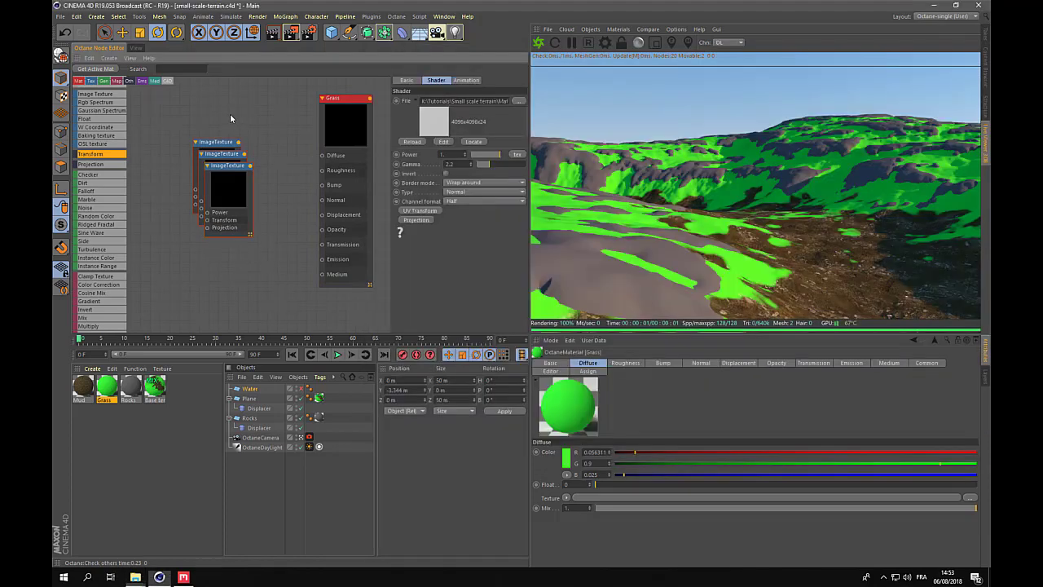
left_click(228, 171)
left_click_drag(228, 172, 322, 170)
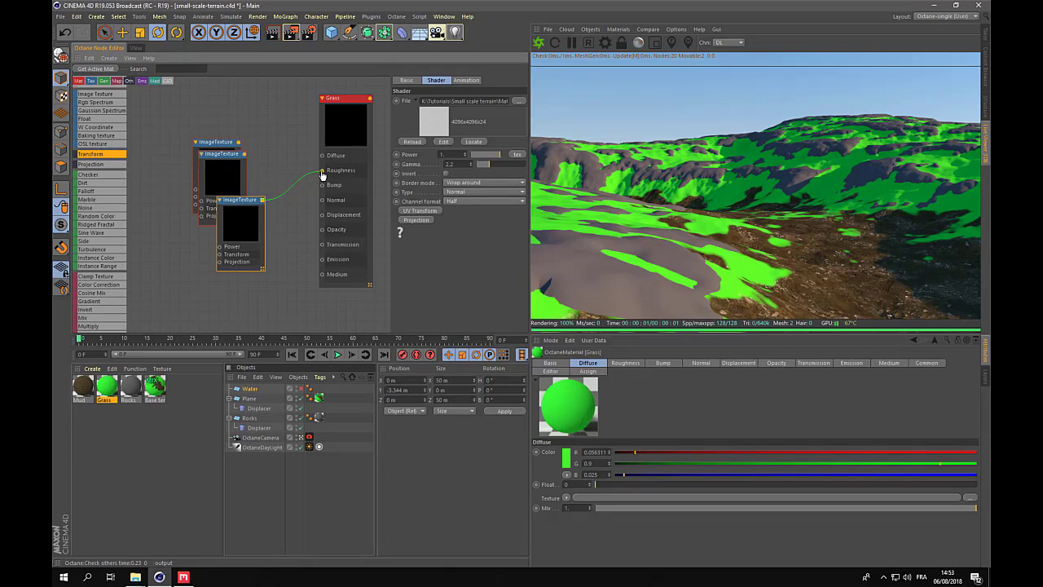
left_click(229, 161)
left_click_drag(244, 154, 322, 201)
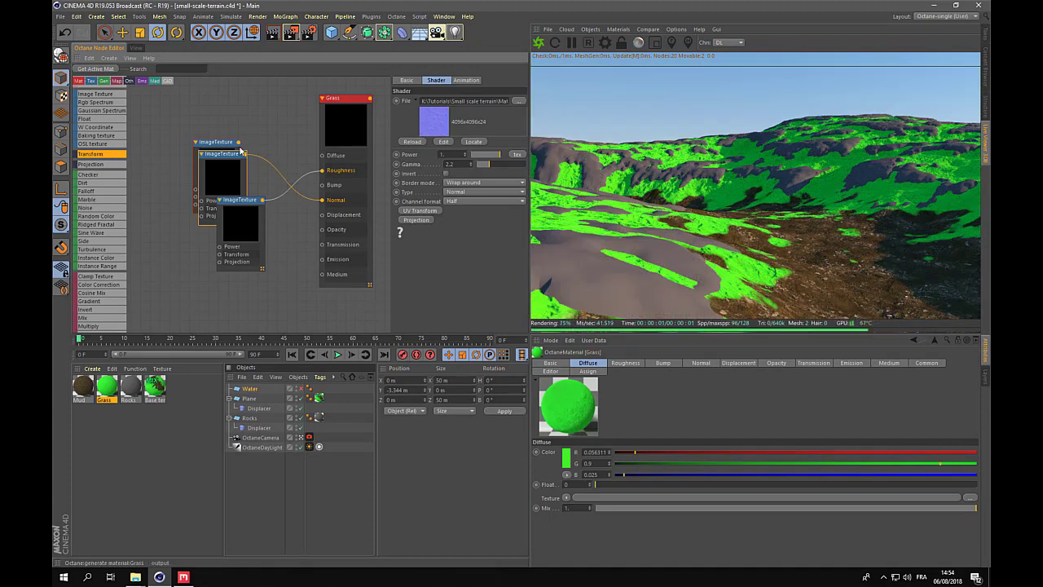
left_click_drag(238, 145, 322, 155)
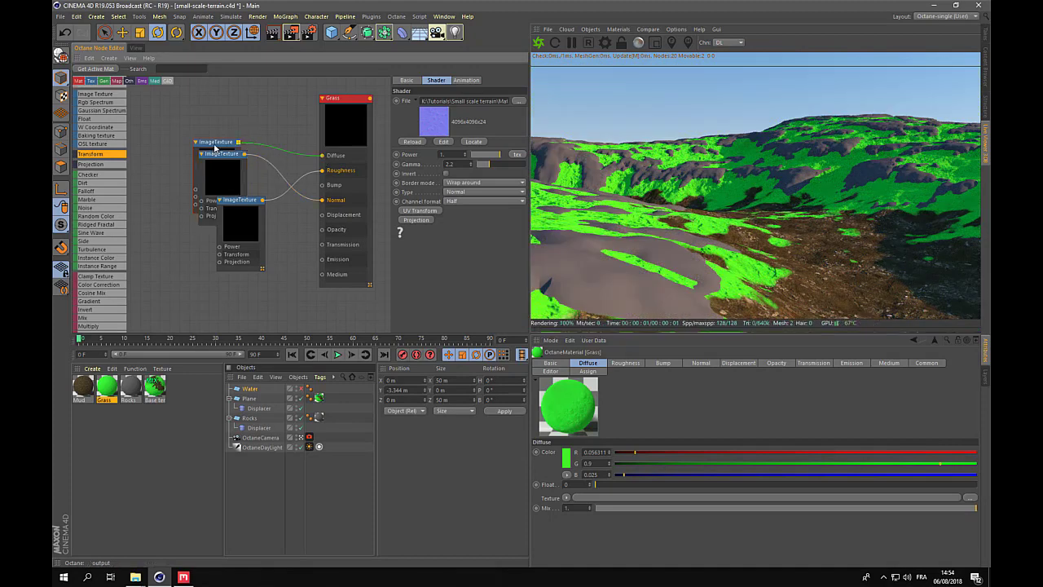
left_click_drag(216, 147, 262, 106)
left_click_drag(223, 156, 253, 265)
Add a Transform node linked to the grass textures and set its scale to 0.25.
left_click_drag(155, 141, 235, 240)
left_click_drag(209, 137, 233, 309)
left_click(183, 139)
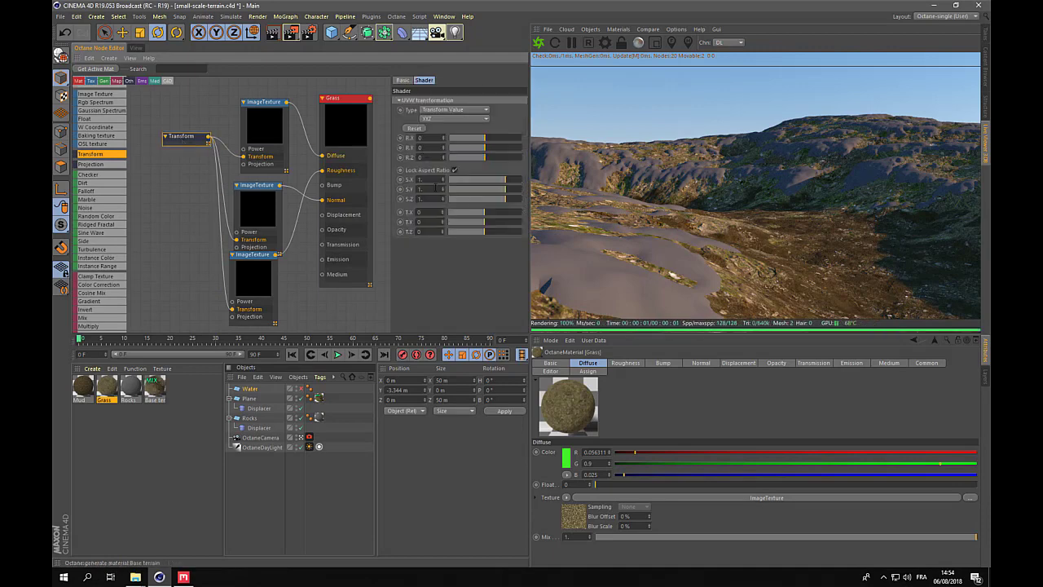
type("0.25")
key("Return")
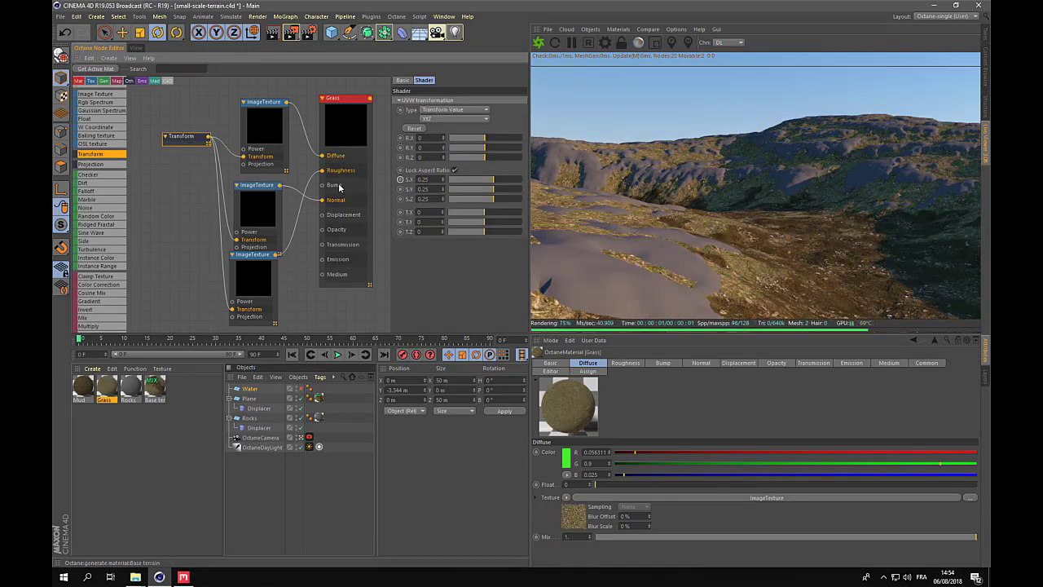
Open the Base terrain material and move the Mud and Grass nodes aside.
left_click(155, 388)
left_click_drag(335, 107, 231, 139)
left_click_drag(346, 110, 224, 183)
Add a Displacement node to the Base terrain graph.
left_click_drag(308, 106, 339, 92)
scroll(101, 254, "down", 5)
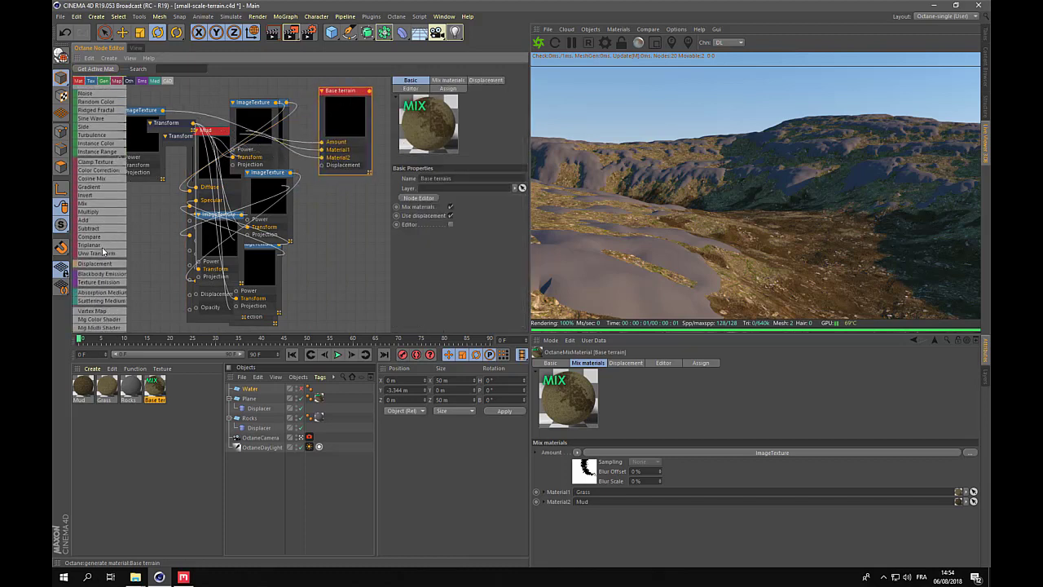
left_click_drag(96, 266, 322, 165)
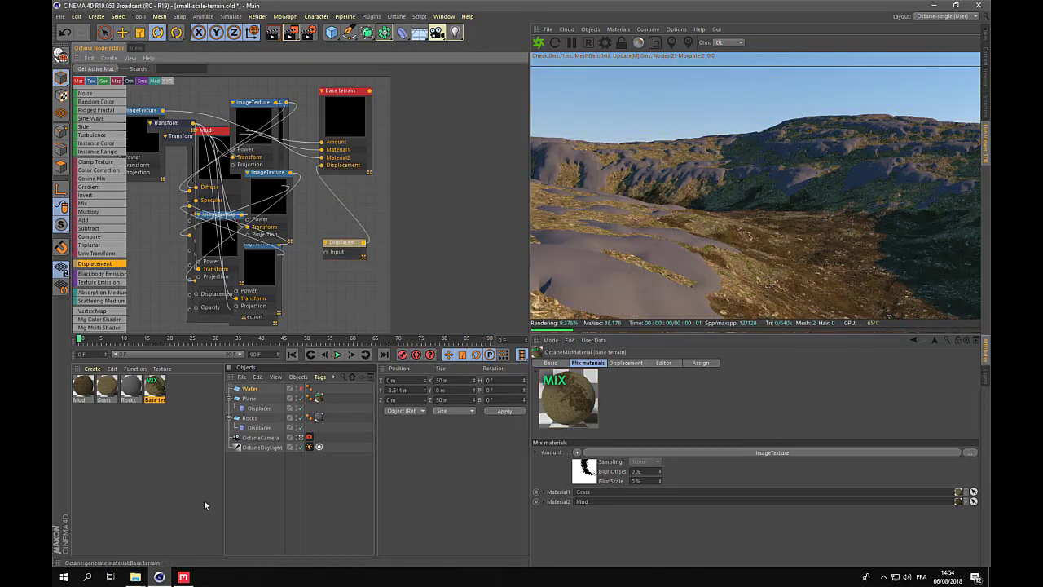
Bring Grass_Displacement.jpg into the graph and feed the shared Transform into its texture.
mouse_move(138, 579)
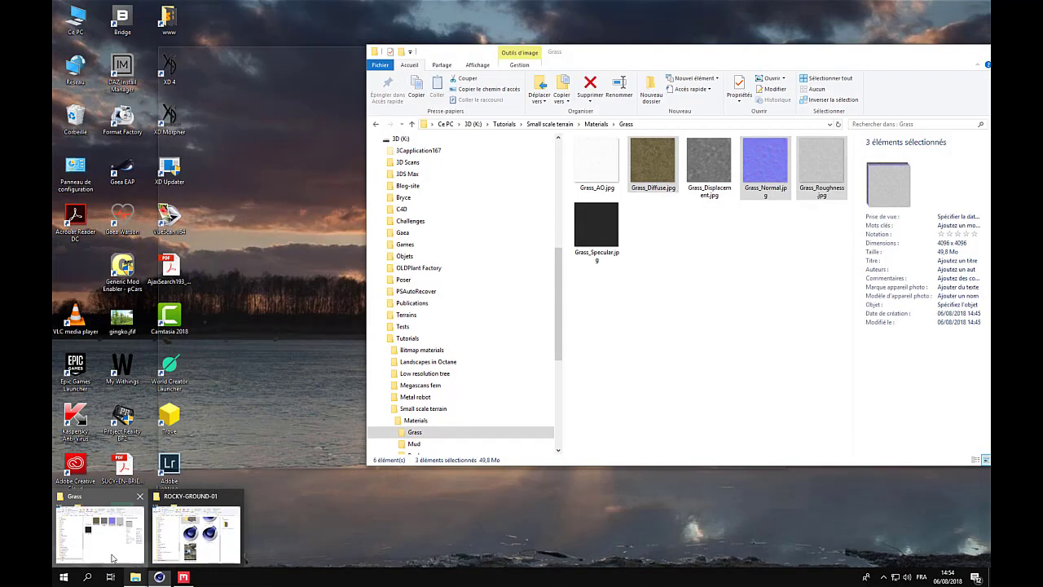
left_click(98, 536)
left_click(725, 171)
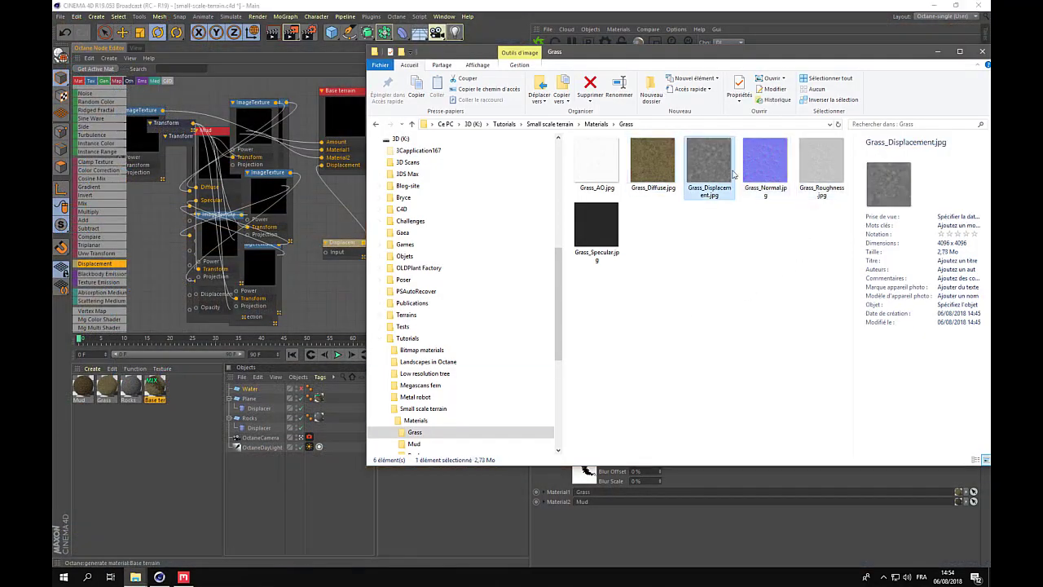
left_click_drag(712, 167, 324, 253)
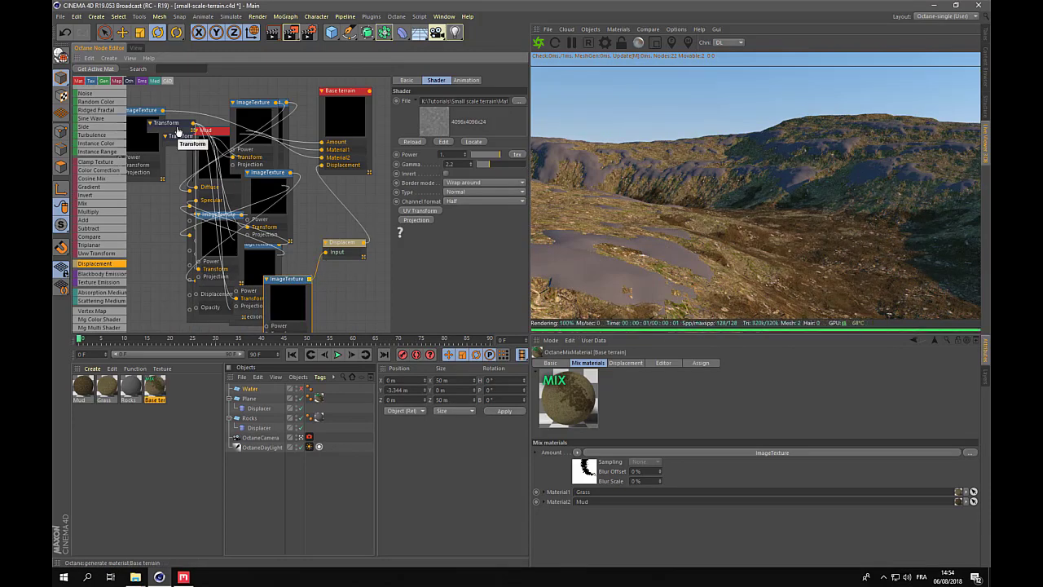
left_click(181, 128)
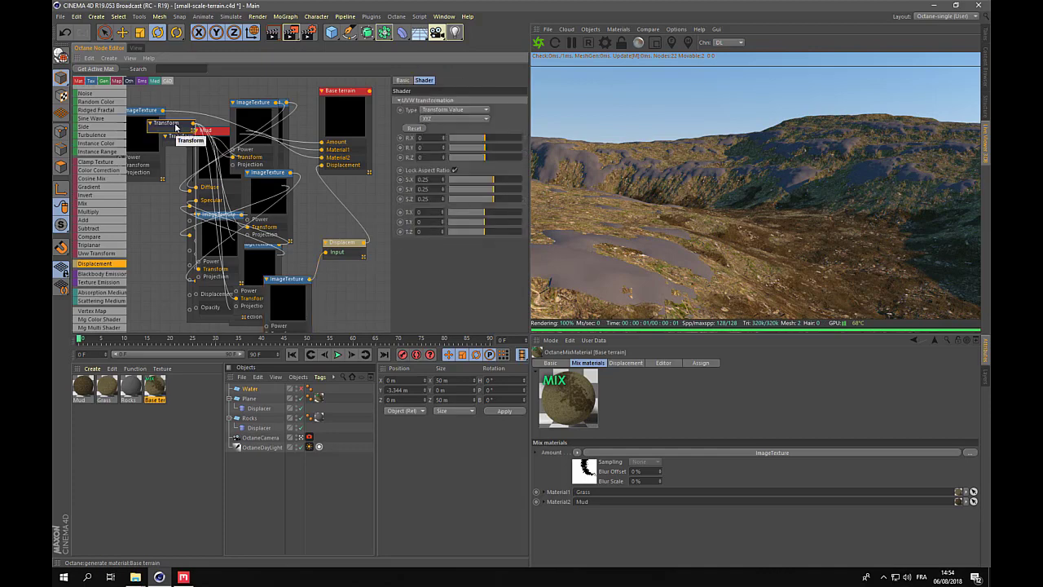
left_click_drag(193, 127, 268, 333)
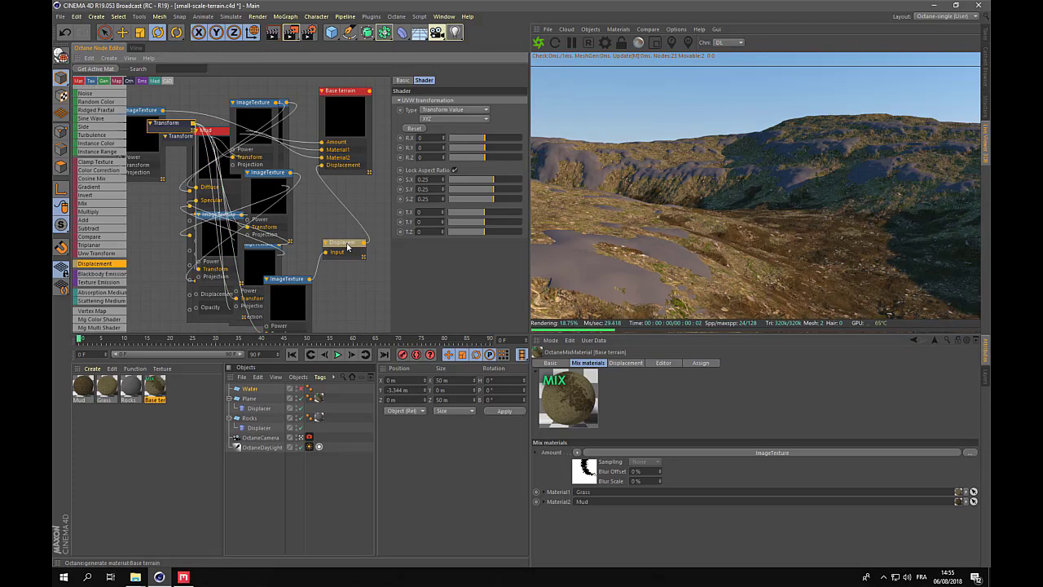
Give the Displacement node 0.15 m amount, 4096x4096 level of detail and Follow vertex normal.
left_click(346, 244)
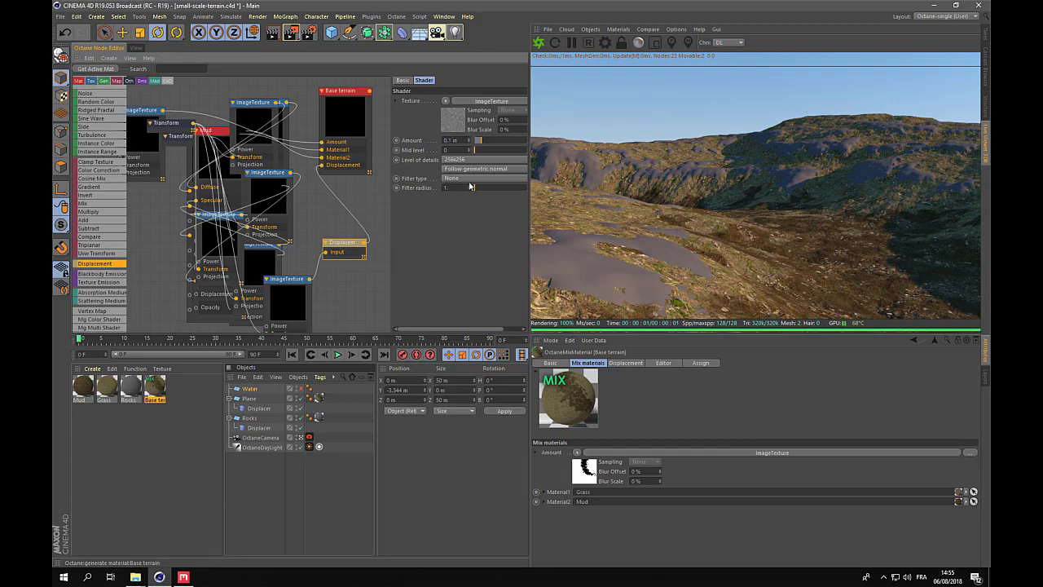
key("Return")
left_click(465, 160)
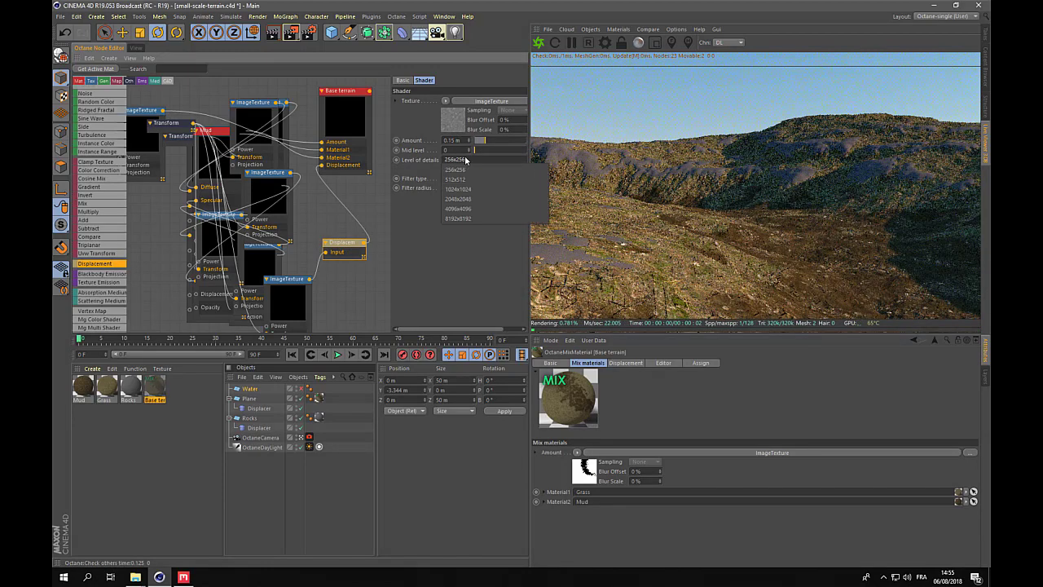
left_click(476, 209)
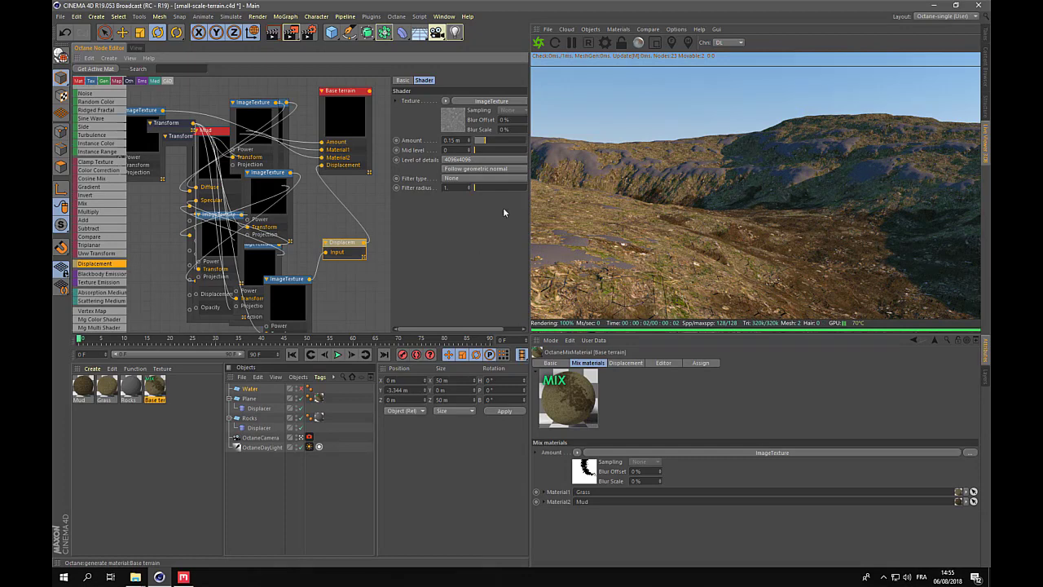
left_click(477, 170)
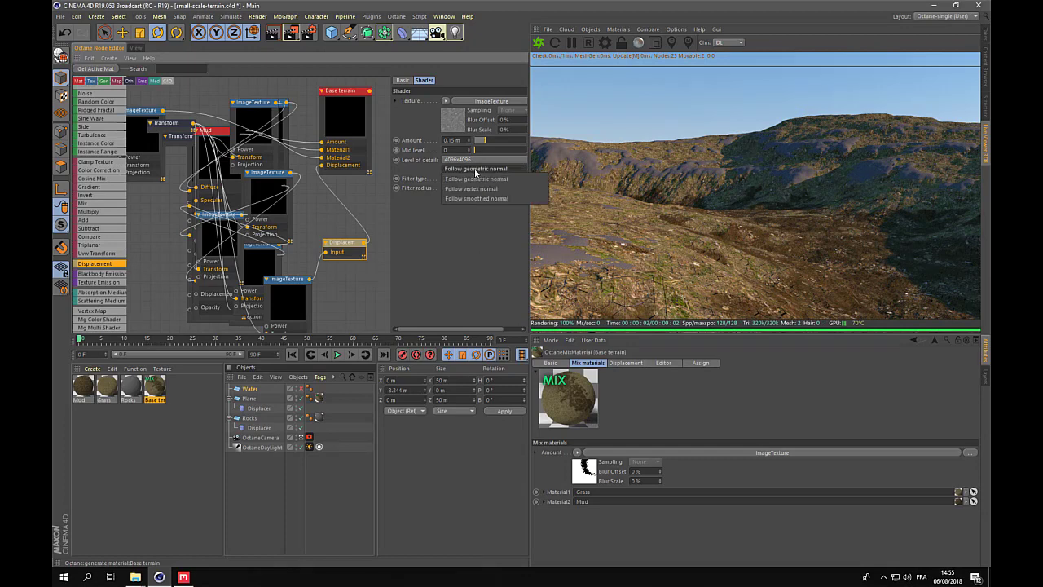
left_click(473, 188)
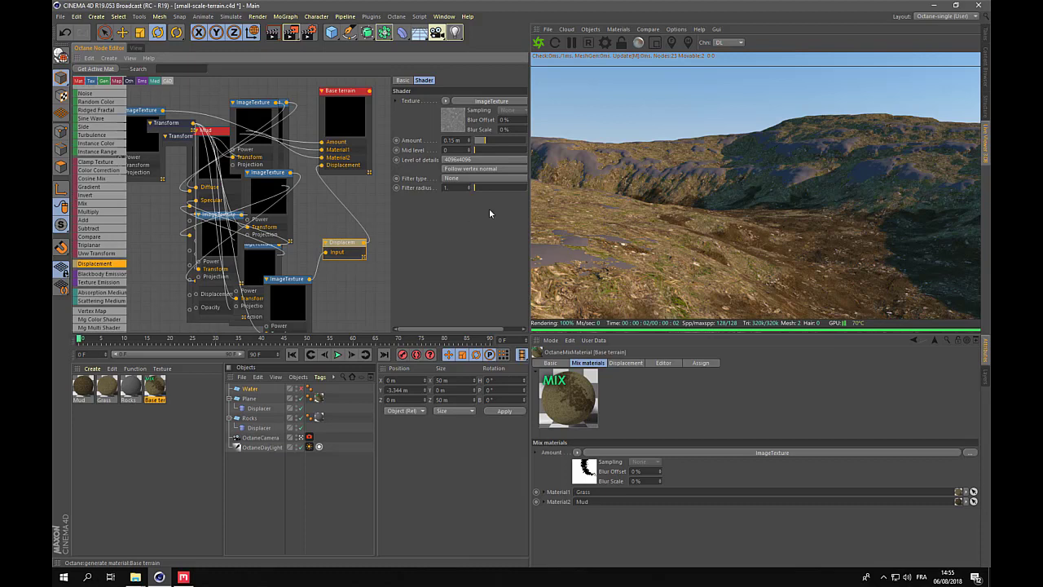
Open the Rocks material in the Node Editor and show its basic properties.
left_click(135, 388)
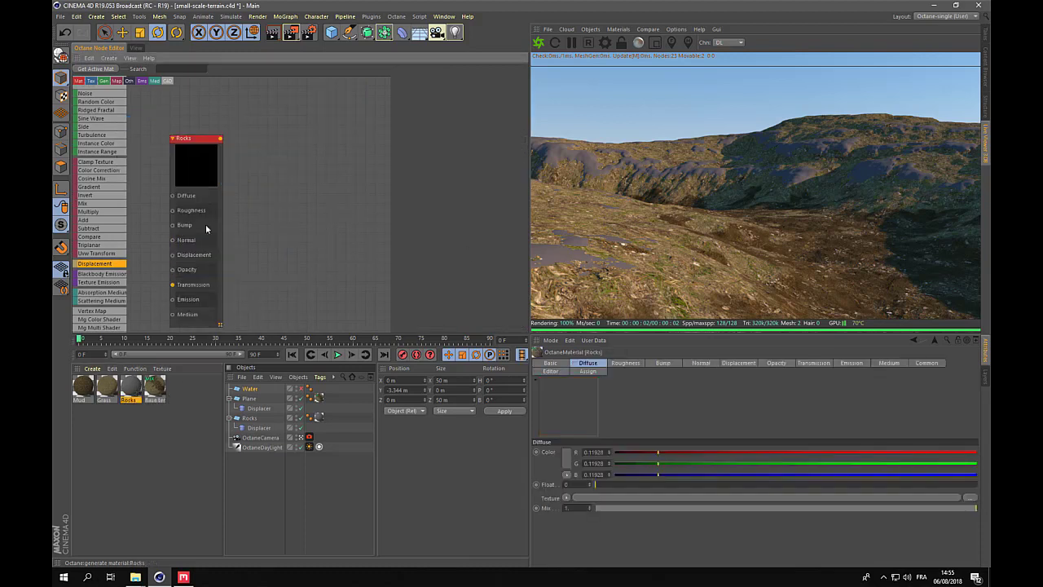
left_click_drag(195, 136, 331, 98)
left_click(332, 98)
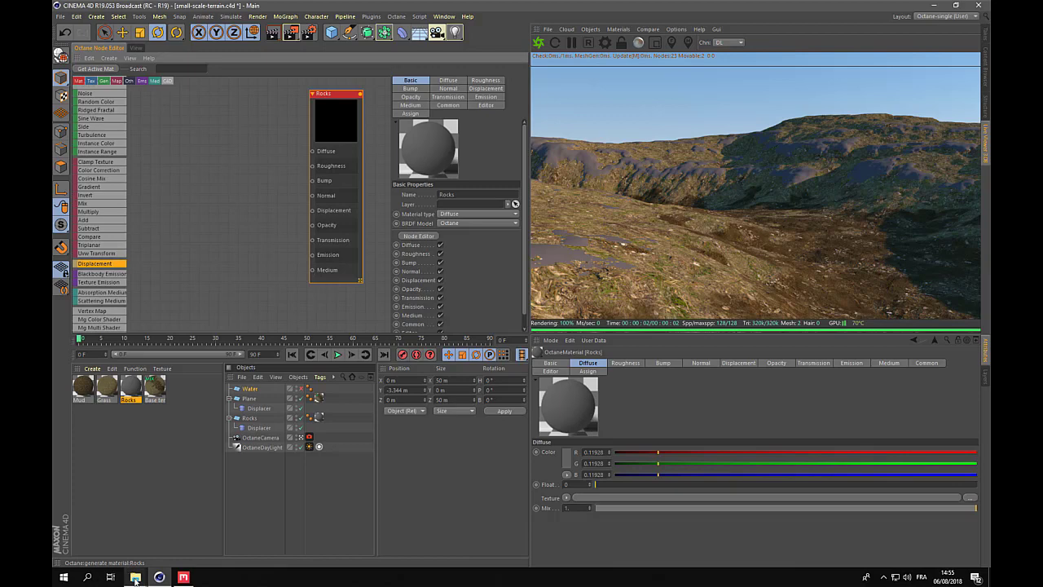
Drag the four Rocks texture JPGs from Explorer into the Node Editor as image texture nodes.
mouse_move(136, 577)
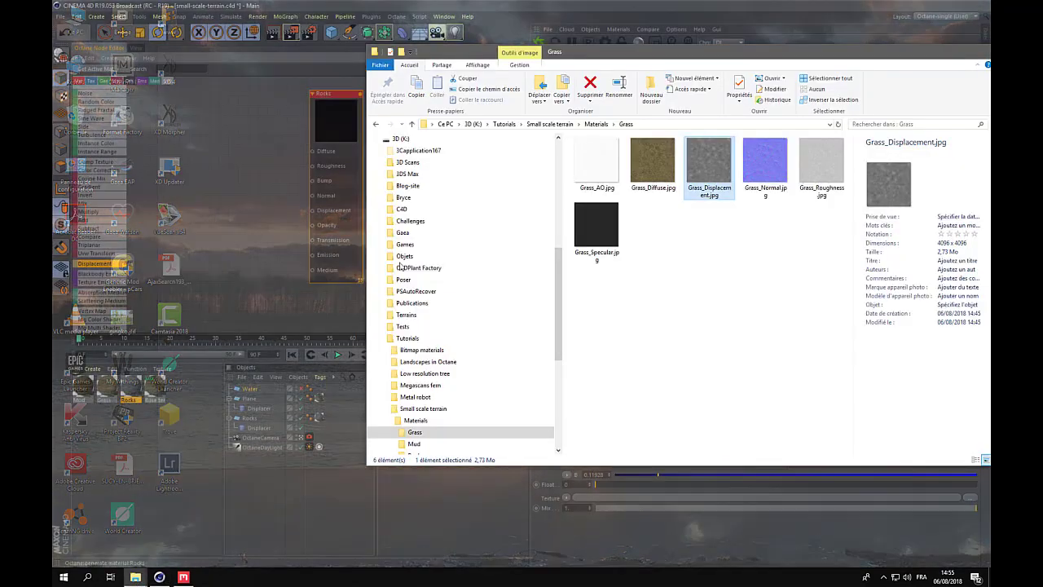
left_click(98, 534)
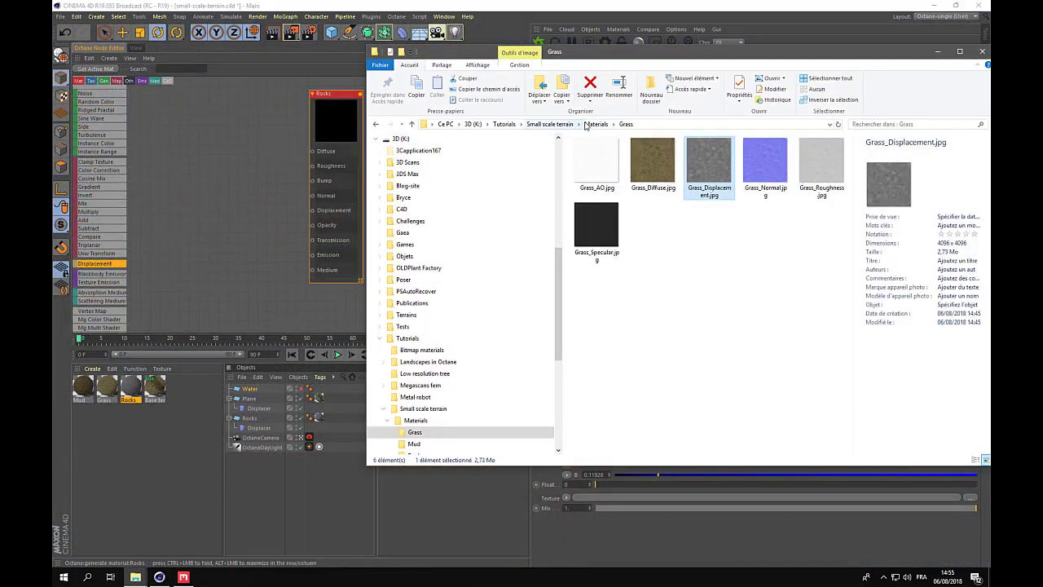
left_click(591, 123)
double_click(600, 175)
left_click(662, 175)
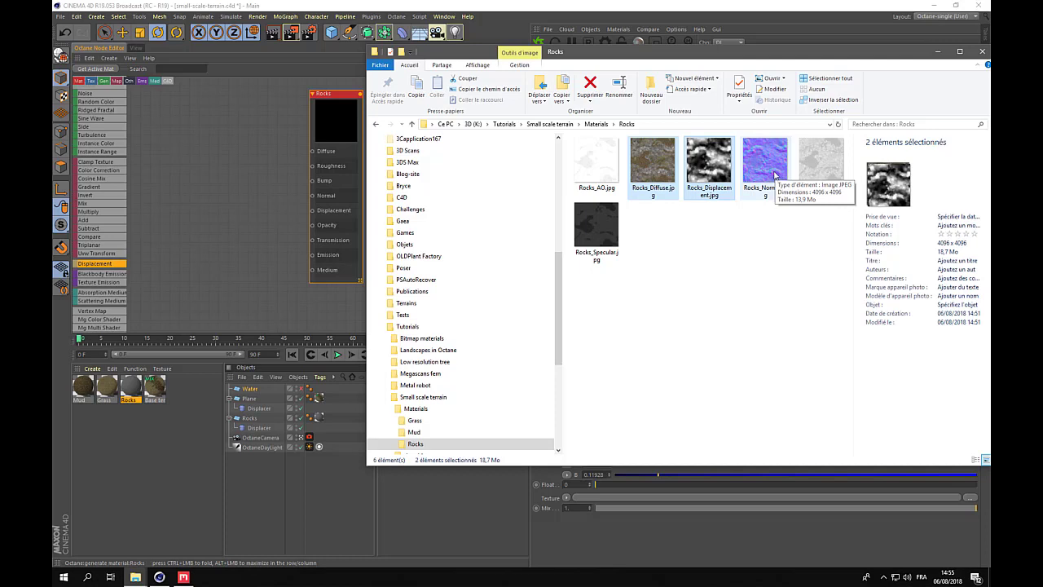
left_click(770, 163, "ctrl")
left_click(822, 163, "ctrl")
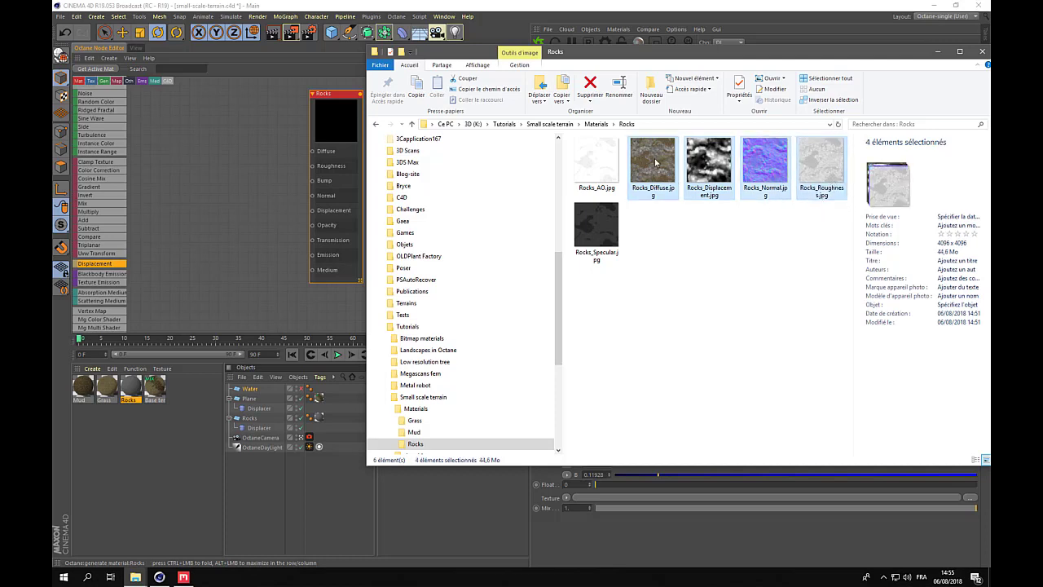
left_click_drag(654, 163, 214, 130)
left_click_drag(155, 116, 156, 116)
Wire Rocks textures into Roughness and Normal, and feed the displacement map into a Displacement node.
left_click(202, 157)
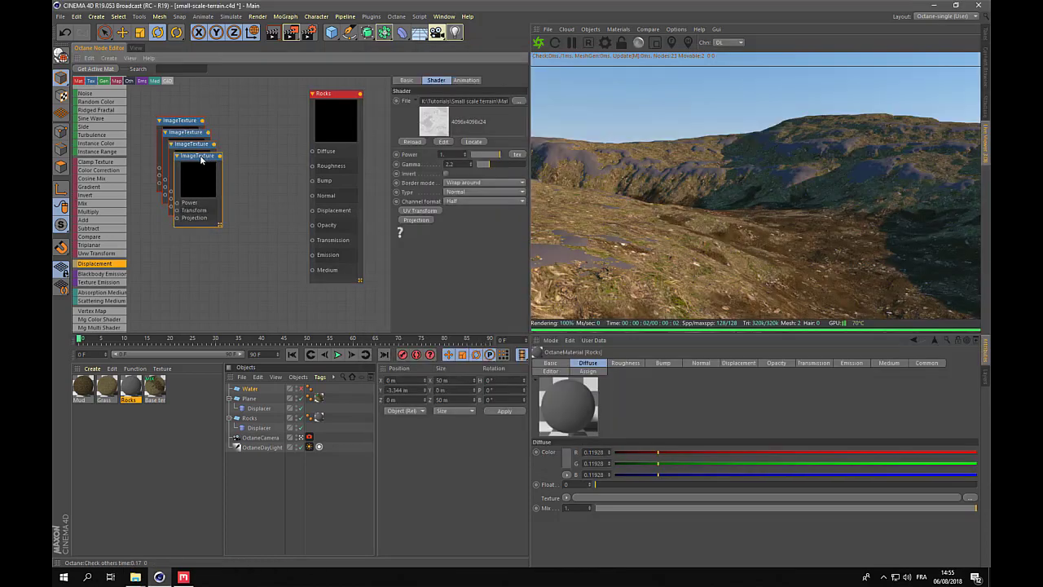
left_click_drag(201, 160, 313, 166)
left_click(198, 145)
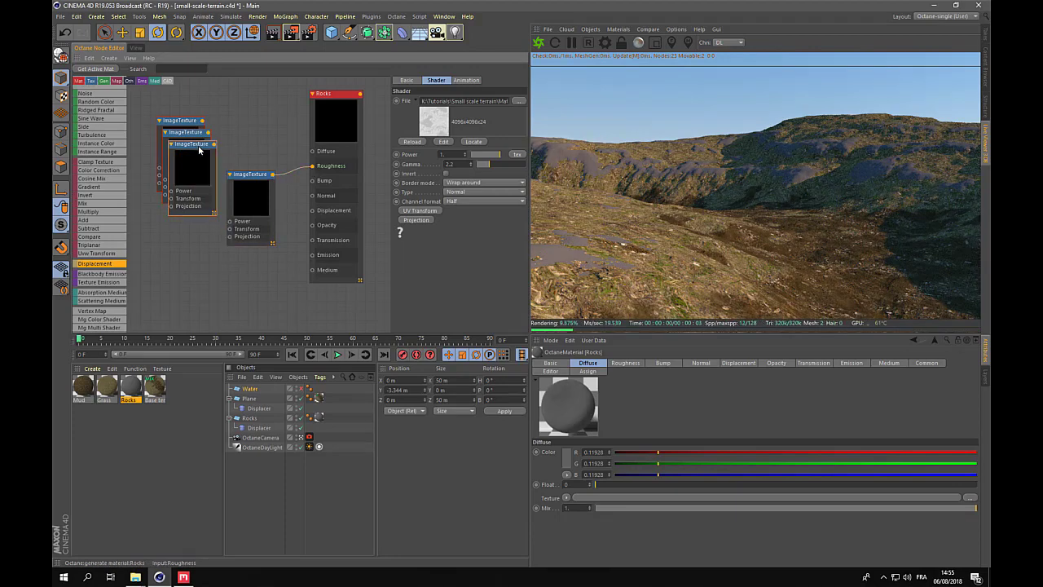
left_click_drag(213, 143, 312, 198)
left_click(184, 136)
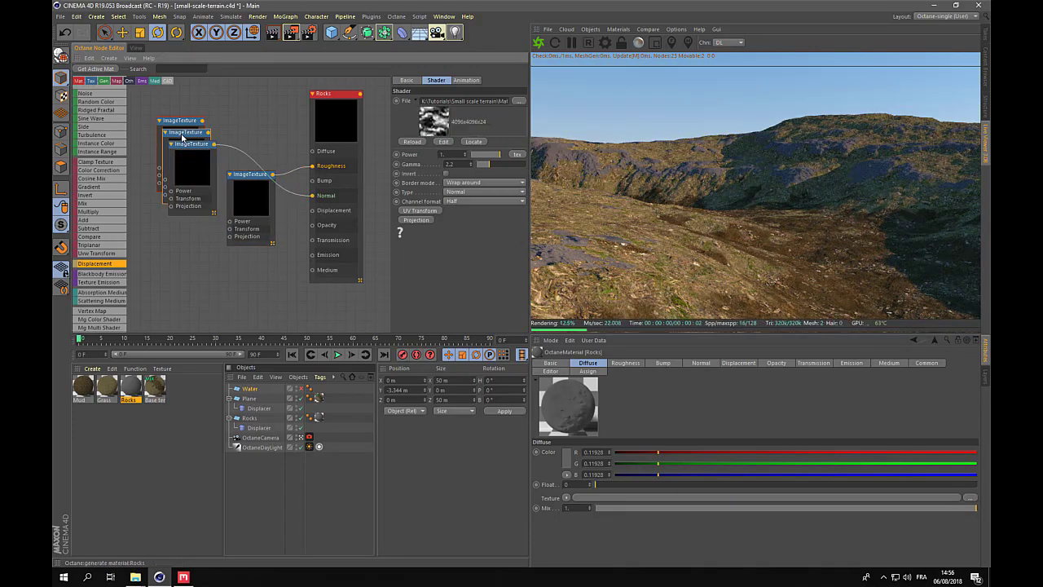
left_click(234, 134)
left_click_drag(209, 132, 311, 211)
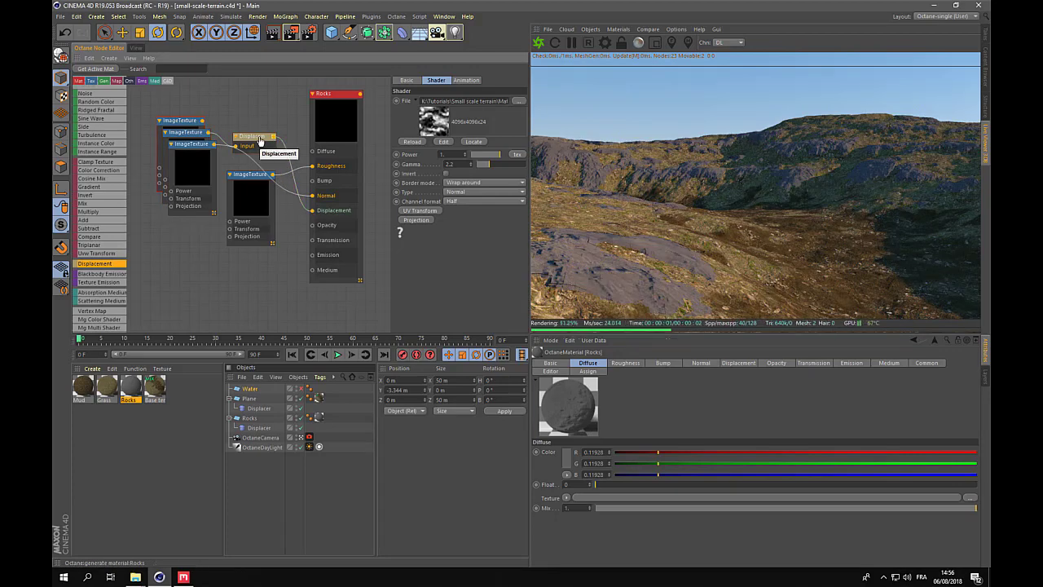
Set Displacement to 4096x4096 with vertex normal direction, and connect the diffuse texture to Diffuse.
left_click(259, 140)
left_click(455, 160)
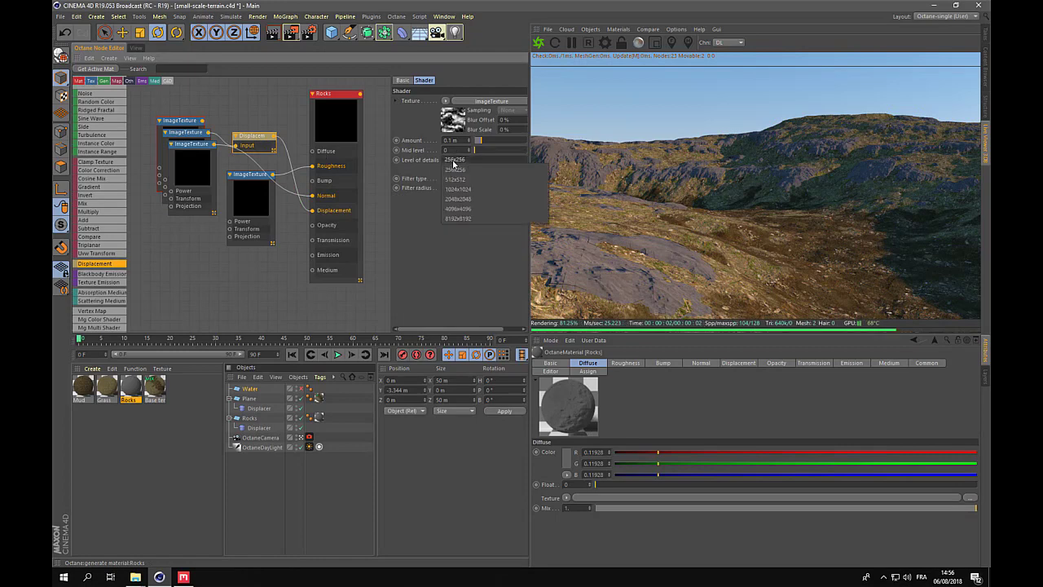
left_click(461, 209)
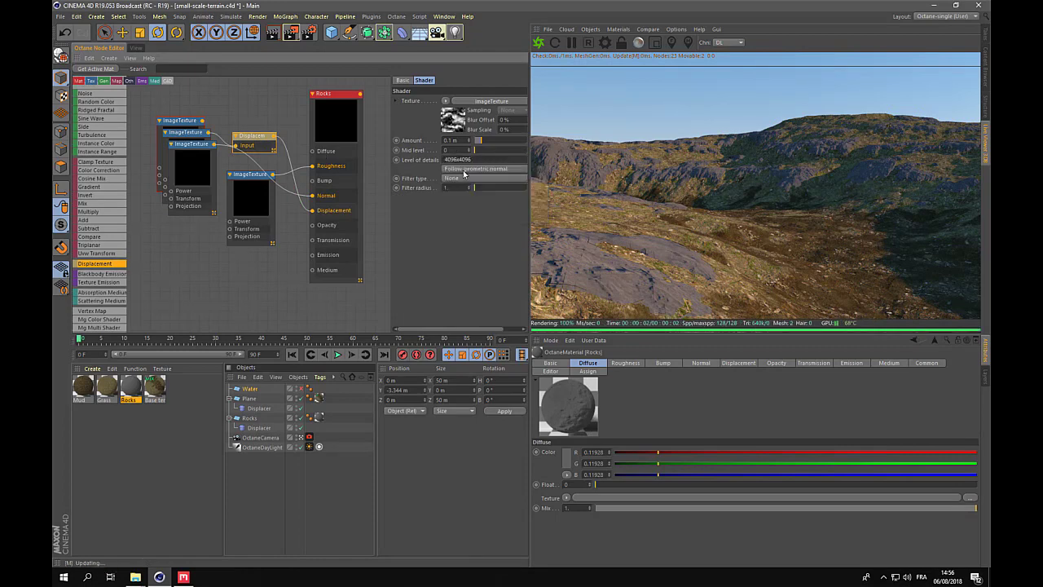
left_click(464, 169)
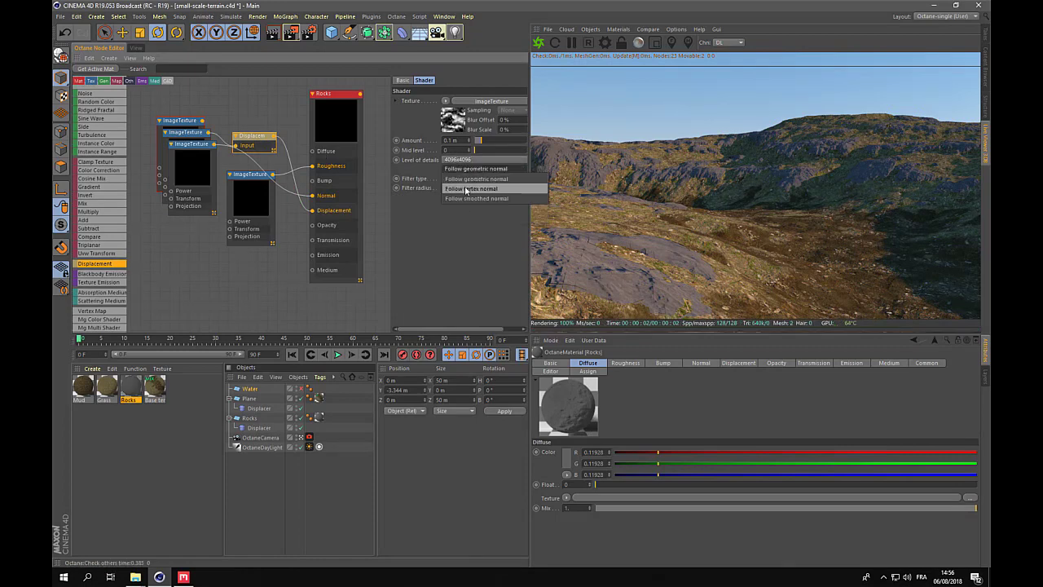
left_click(466, 200)
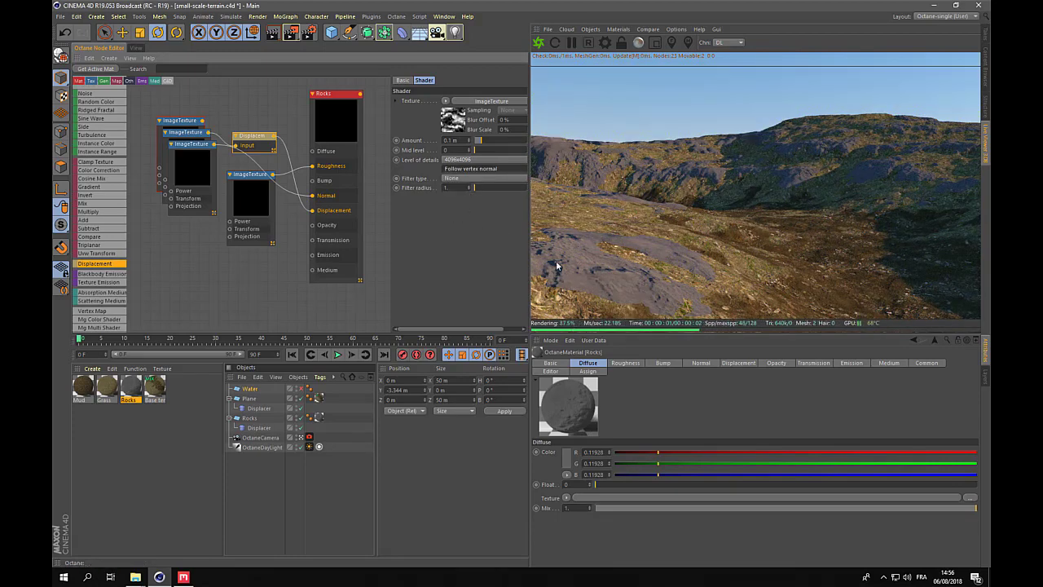
left_click_drag(202, 121, 313, 151)
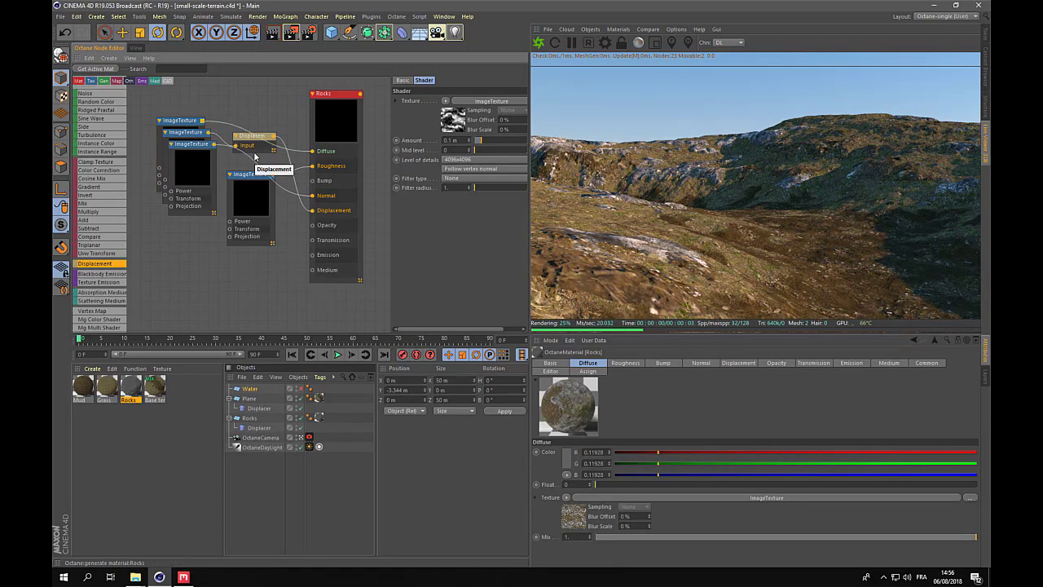
Add a Transform node and connect it to the Transform input of all four Rocks textures.
left_click_drag(180, 121, 226, 96)
left_click_drag(181, 139, 200, 247)
left_click(203, 213)
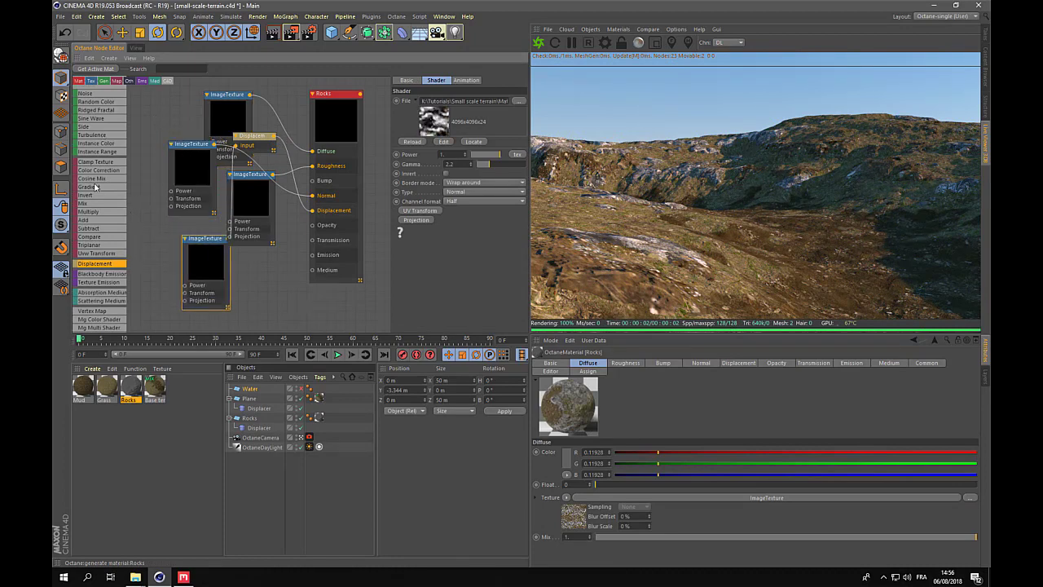
scroll(98, 176, "up", 5)
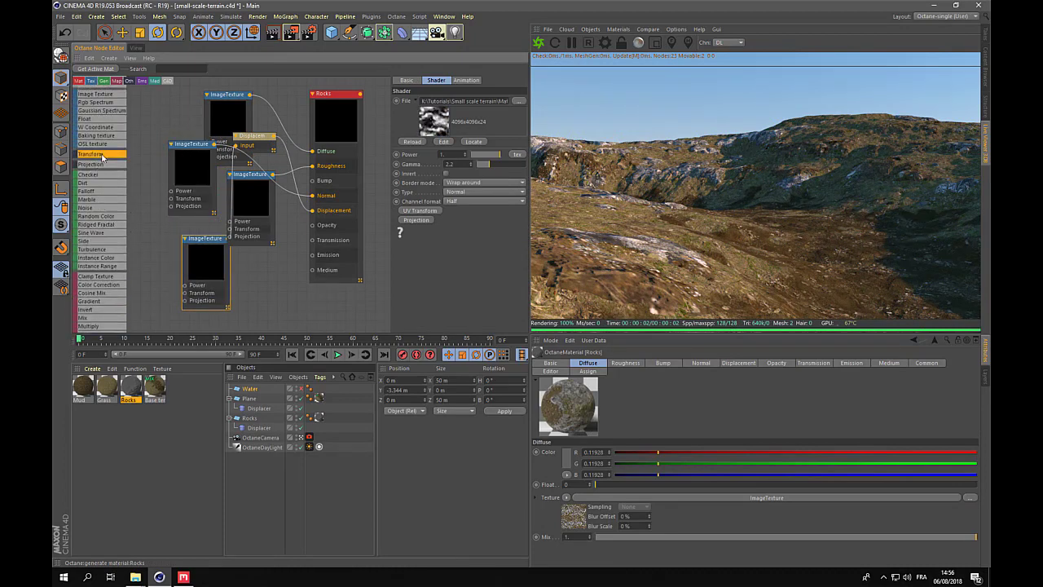
left_click(106, 155)
left_click_drag(186, 148, 205, 174)
left_click_drag(193, 95, 207, 149)
left_click_drag(193, 96, 190, 224)
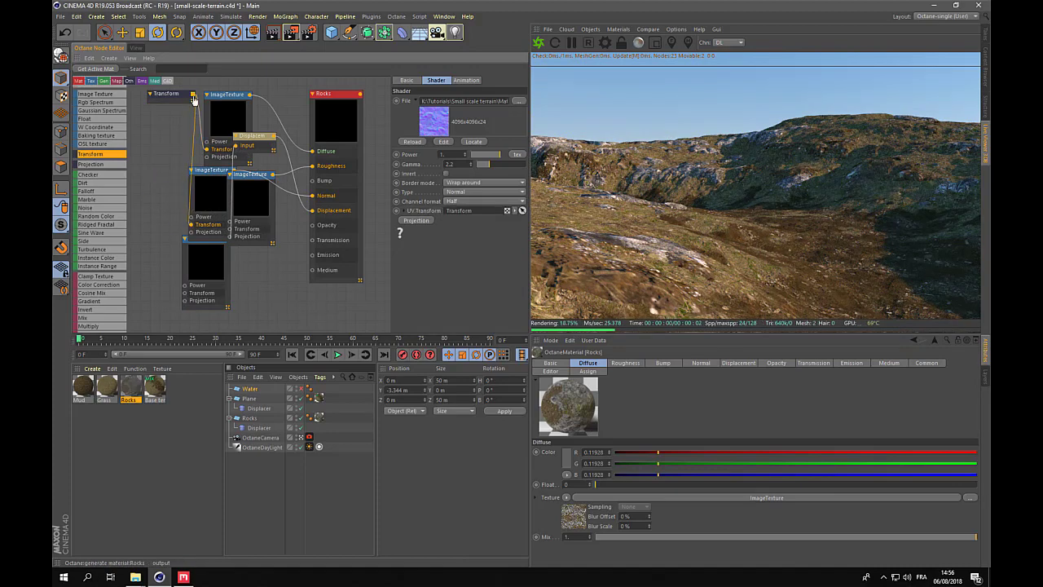
left_click_drag(194, 99, 236, 229)
left_click_drag(193, 97, 186, 292)
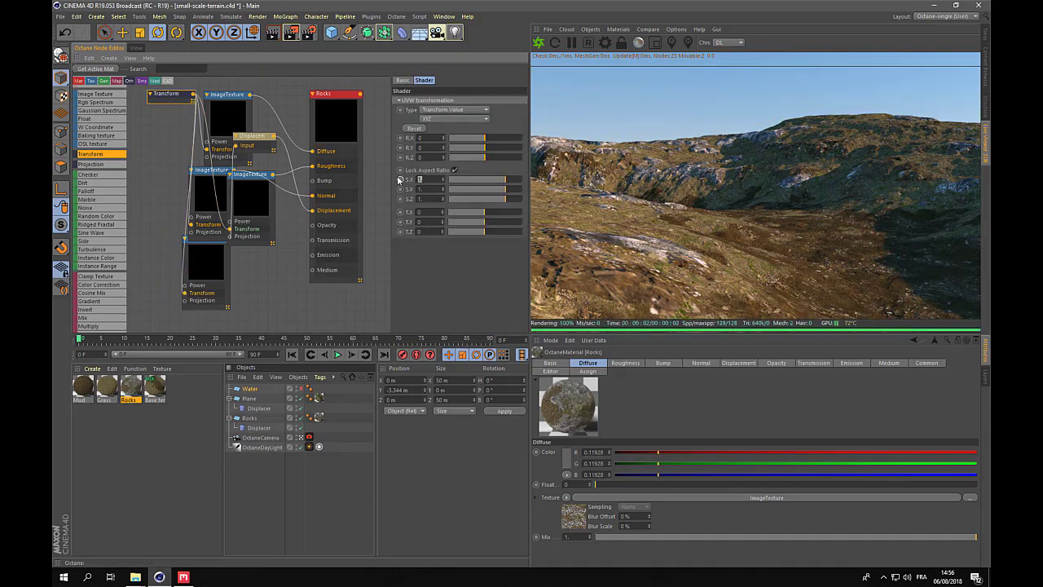
Set the shared Transform's scale to 0.2 on all axes.
type("0.25")
key("Return")
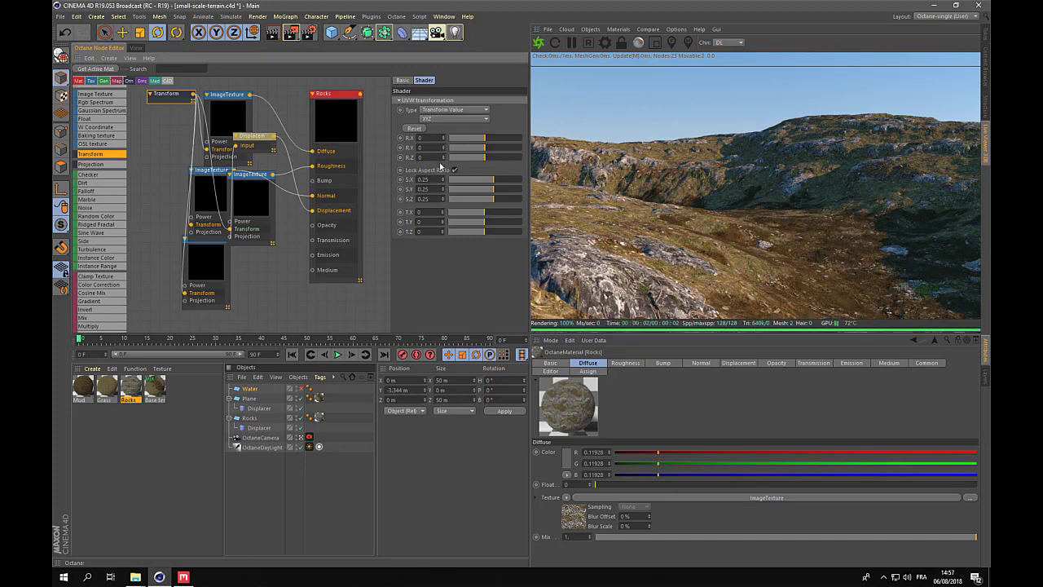
double_click(423, 180)
type("5")
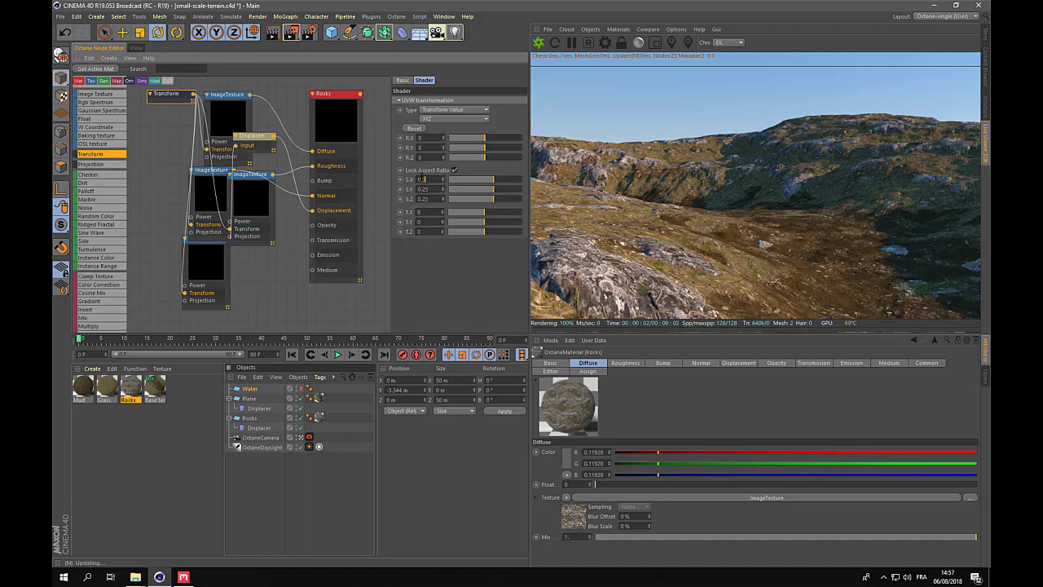
key("Return")
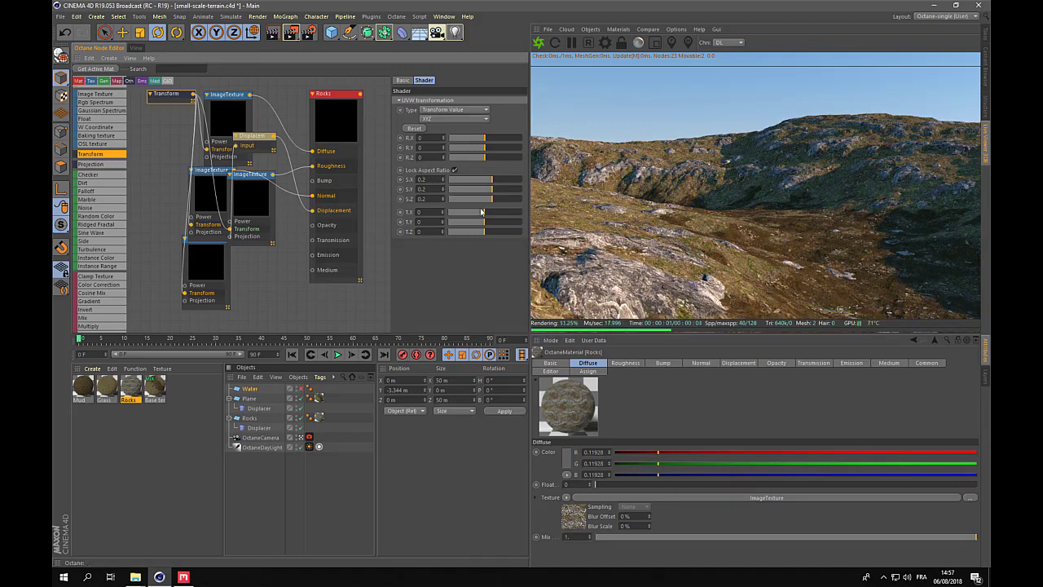
left_click(258, 137)
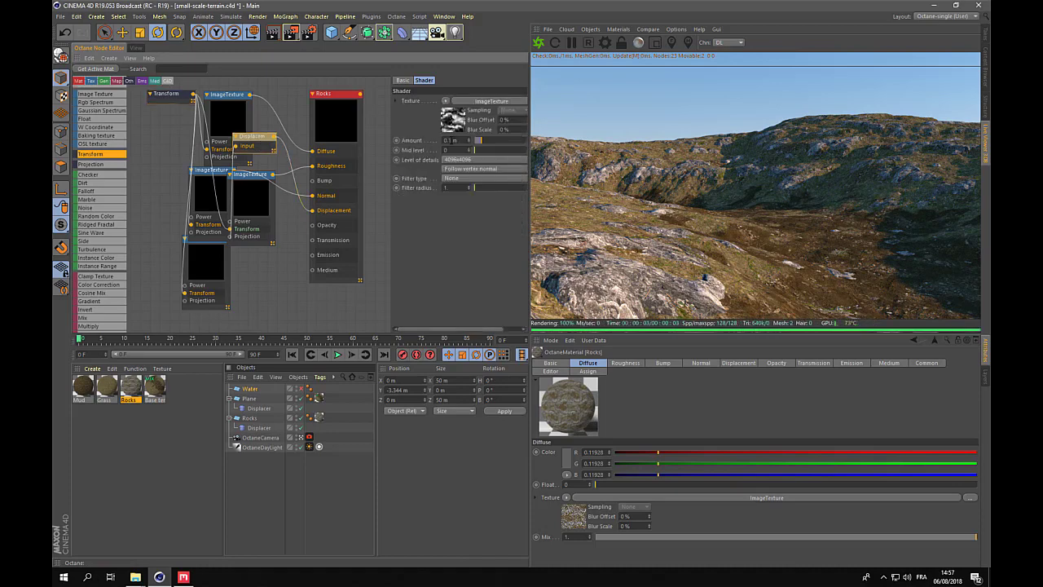
Set the Rocks displacement amount to 0.2 m and change its mid level to 1.2.
key("BackSpace")
key("Return")
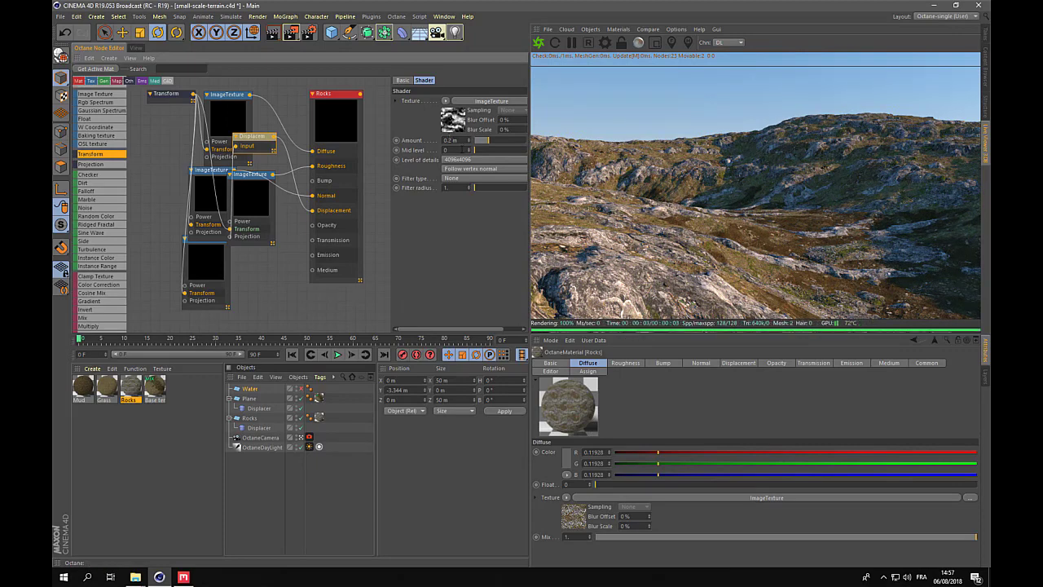
key("Tab")
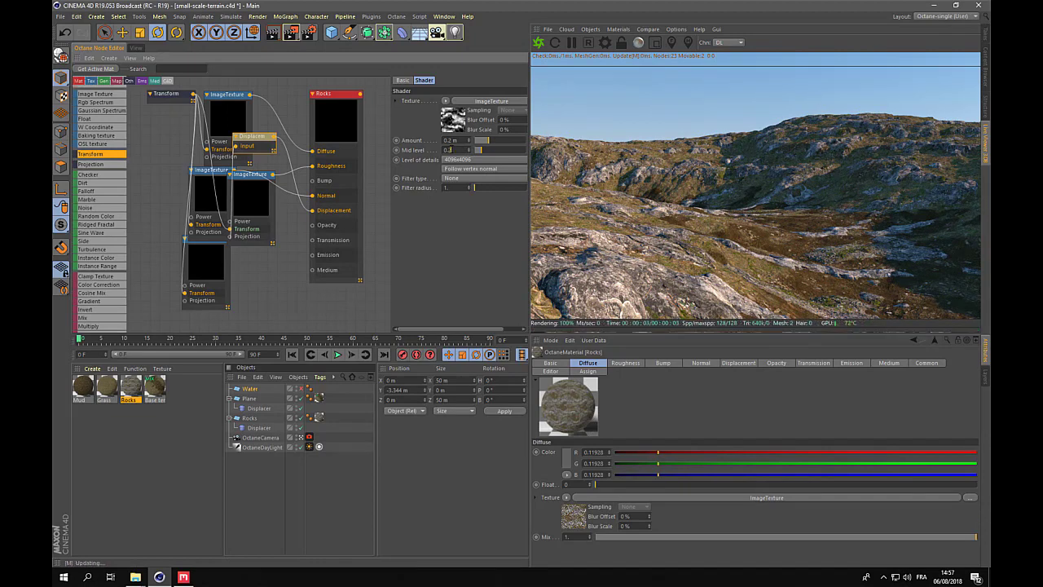
type("2")
key("Return")
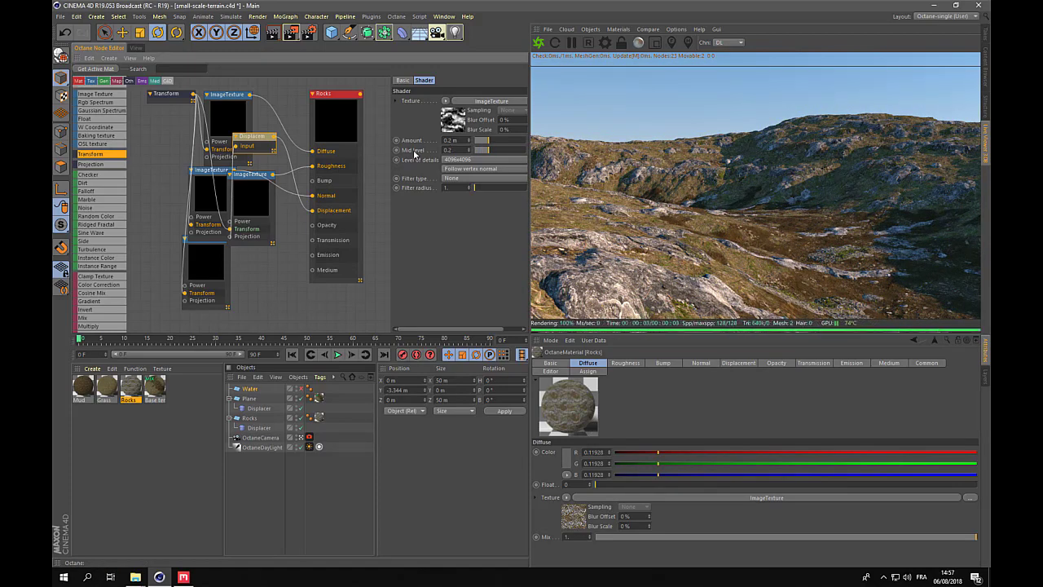
double_click(446, 150)
type("1")
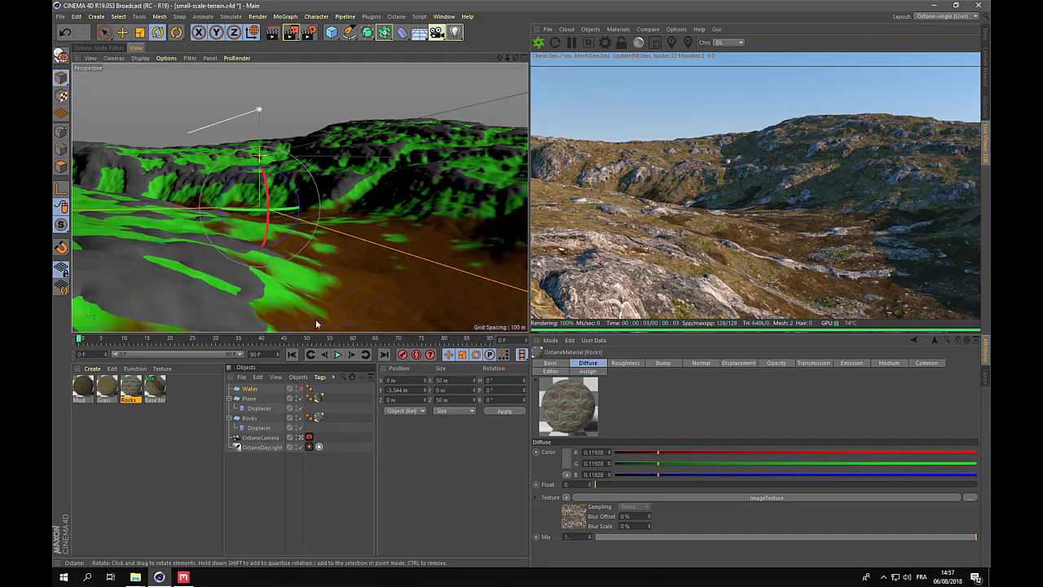
Back in the viewport, save small-scale-terrain.c4d and turn on the Water plane's visibility.
left_click(136, 47)
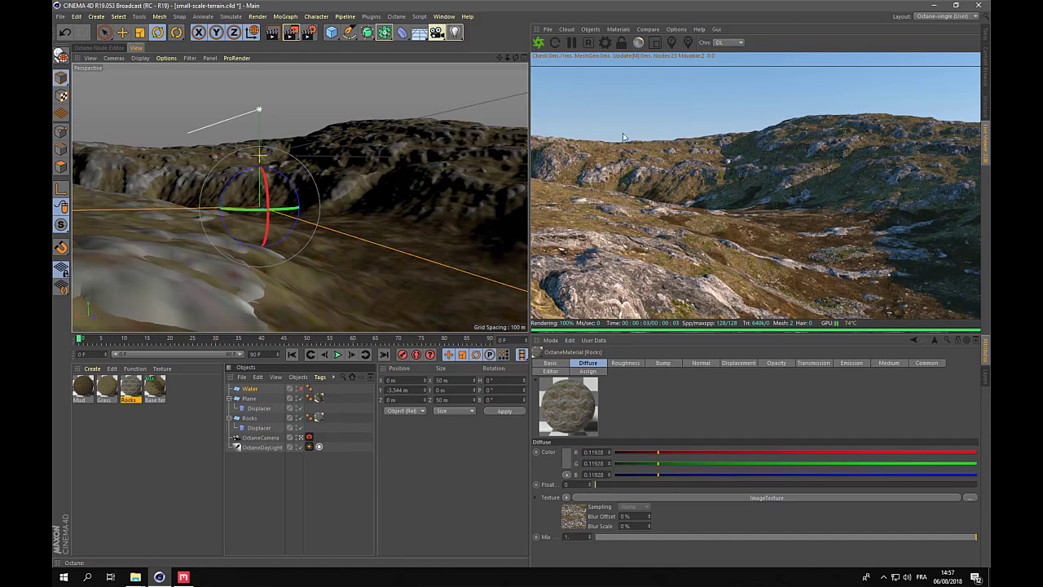
left_click(61, 16)
left_click(73, 96)
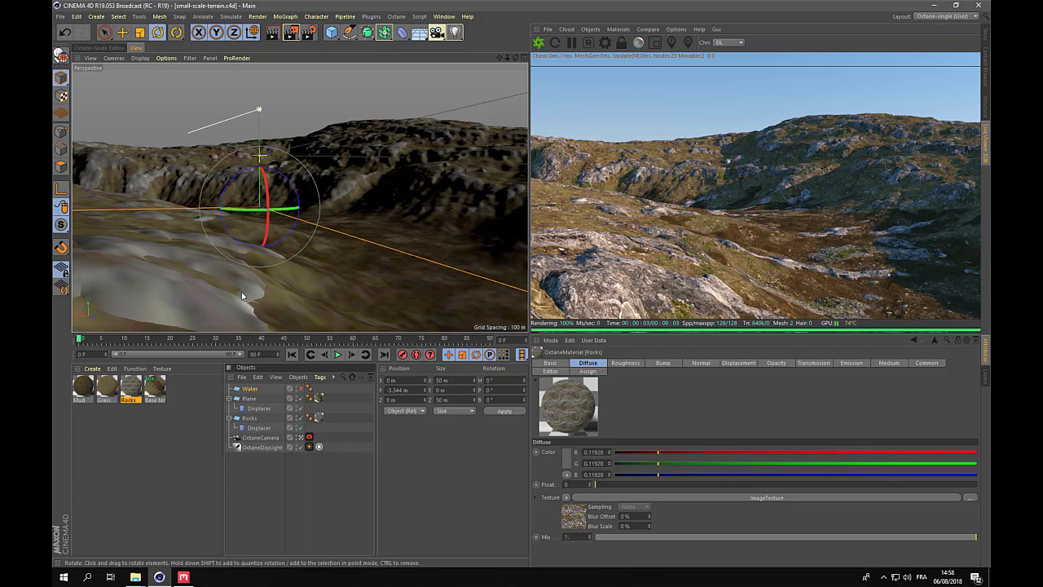
left_click(300, 390)
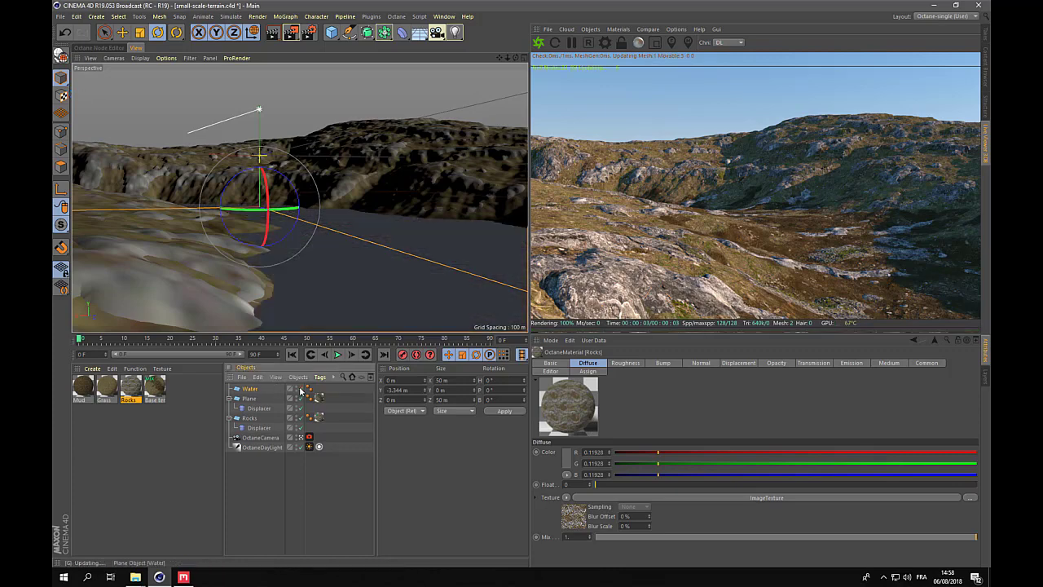
Download the water material from Octane LiveDB and drag it onto the Water plane.
left_click(624, 41)
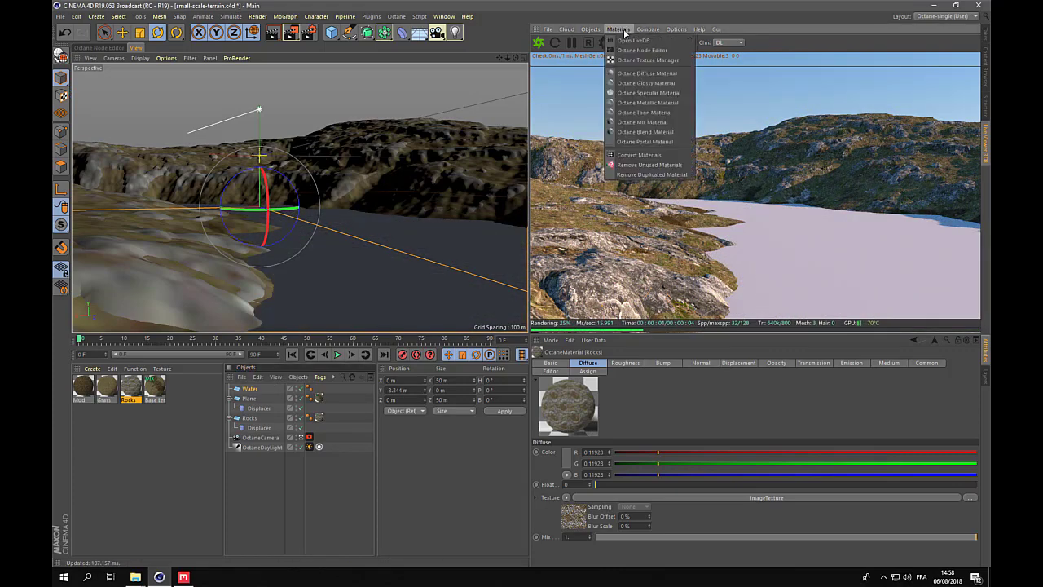
left_click(632, 42)
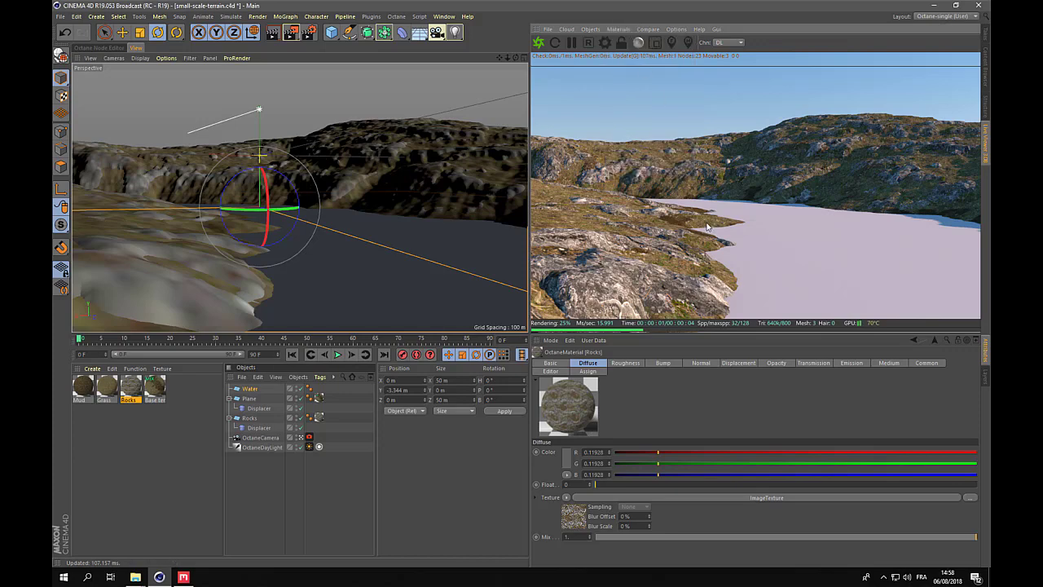
right_click(382, 278)
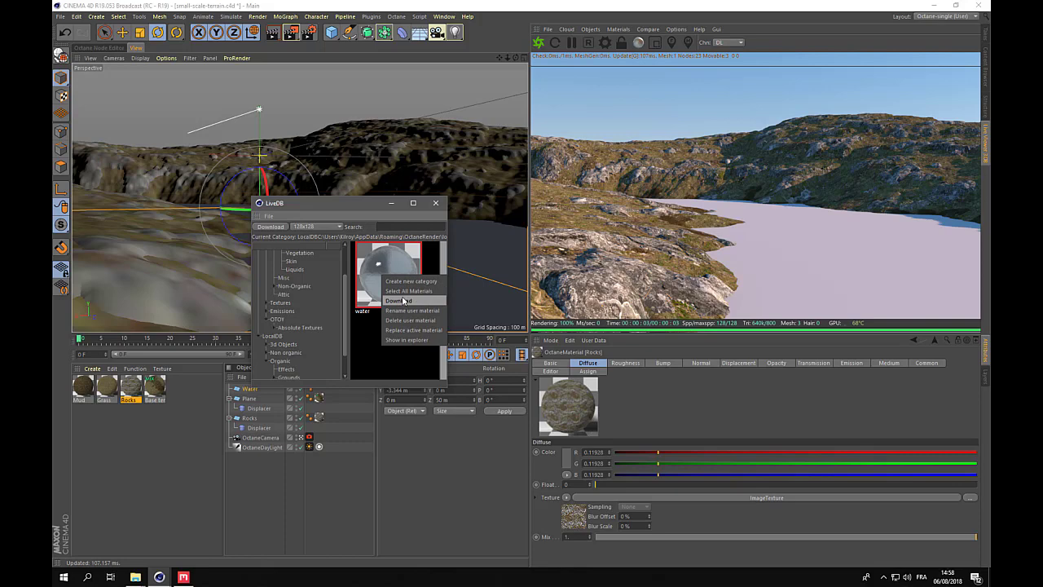
left_click(403, 301)
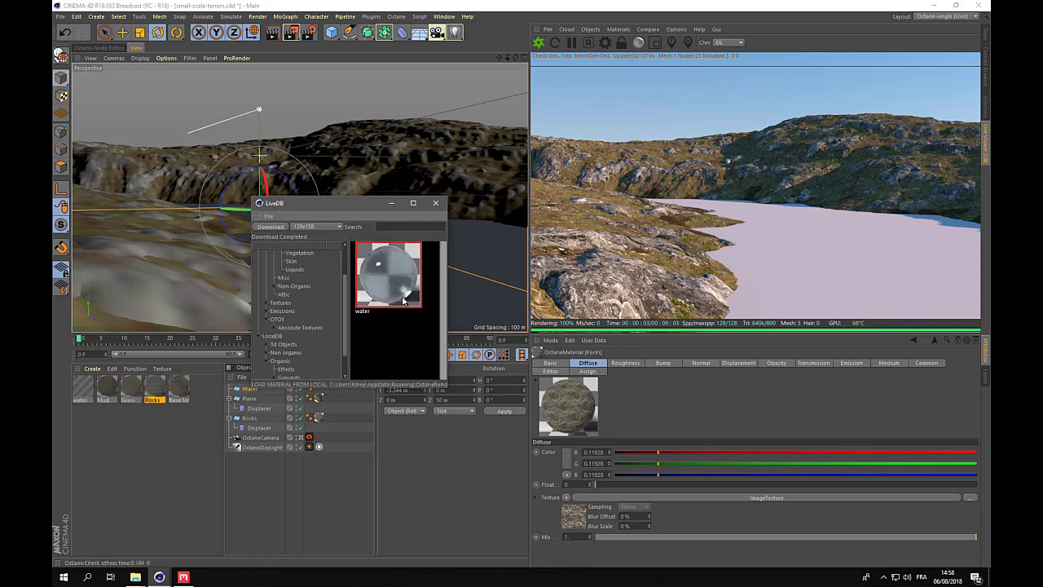
left_click(436, 203)
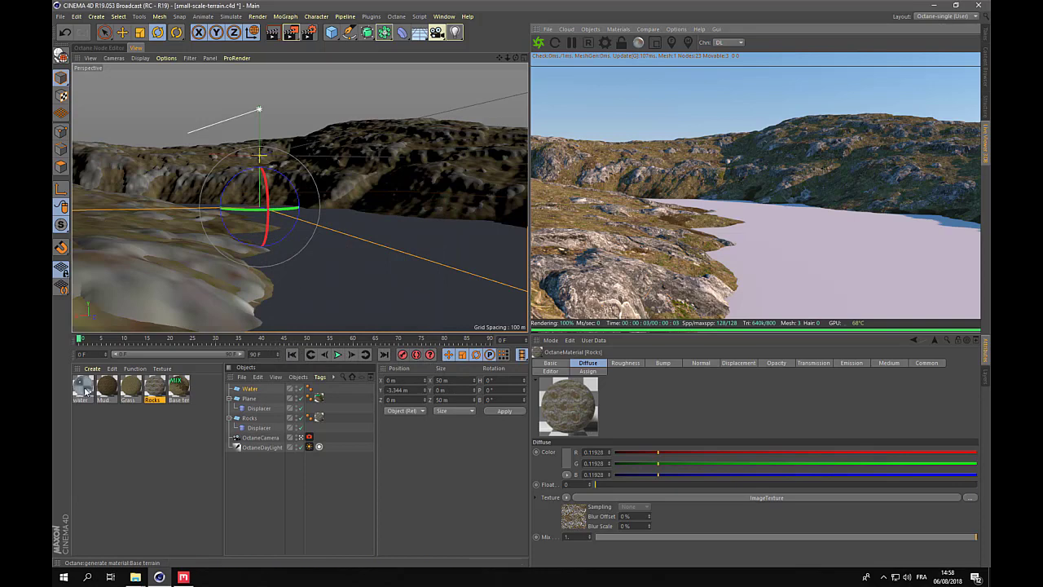
left_click_drag(85, 392, 249, 392)
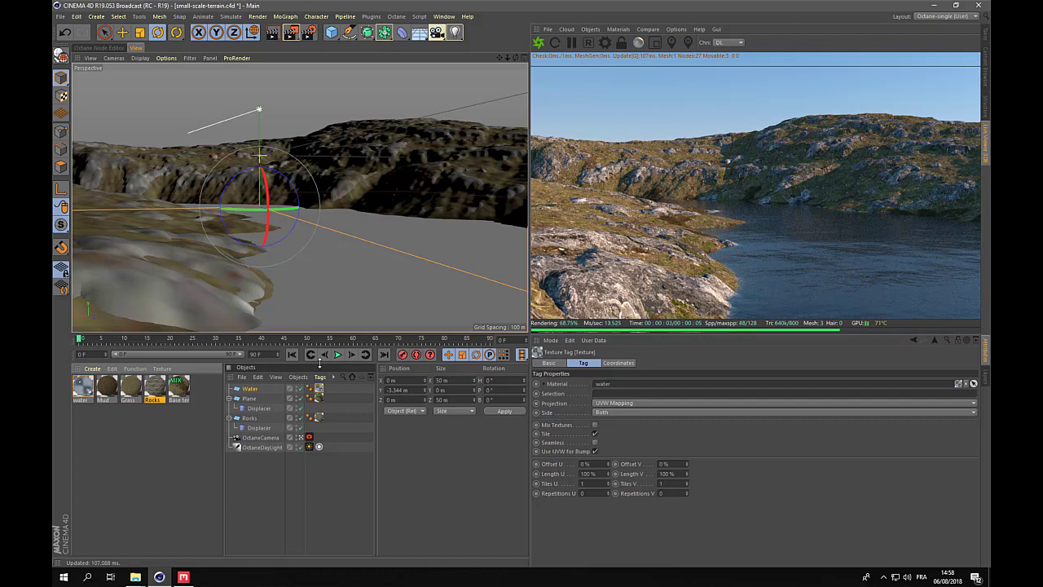
Set the water material's Absorption Medium density to 4 in the Node Editor.
left_click(95, 47)
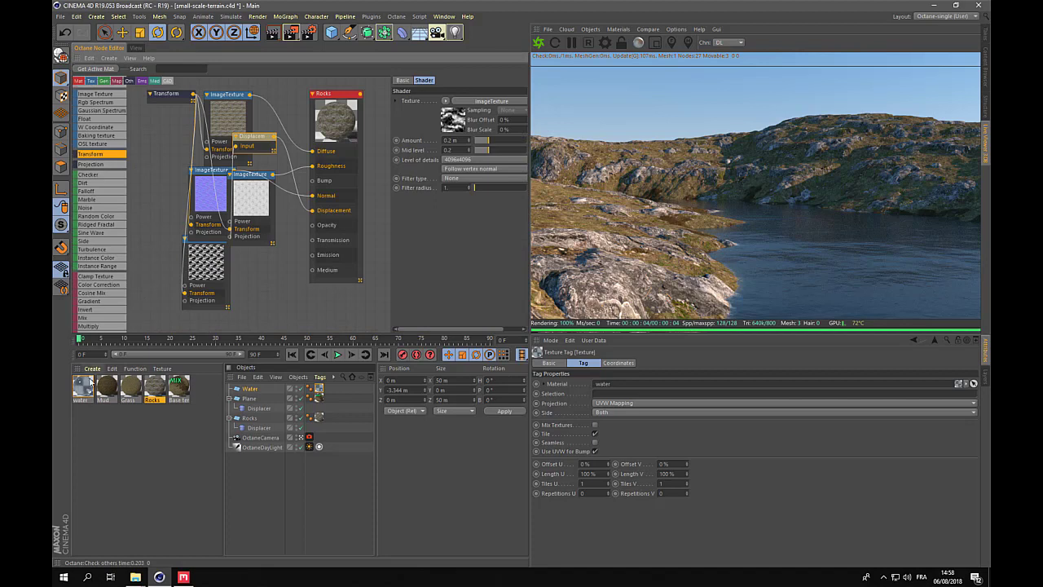
left_click(82, 387)
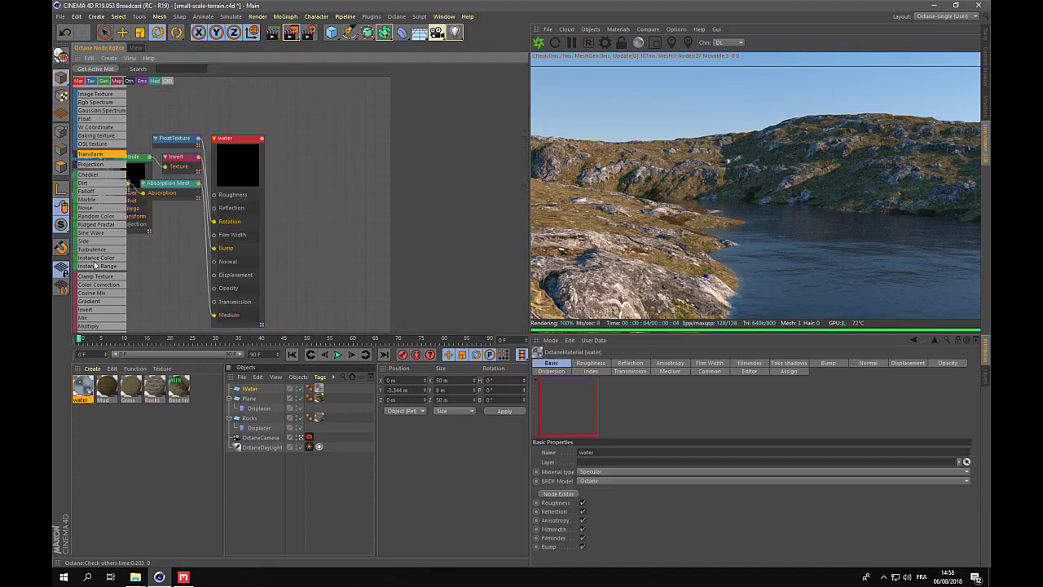
left_click(169, 183)
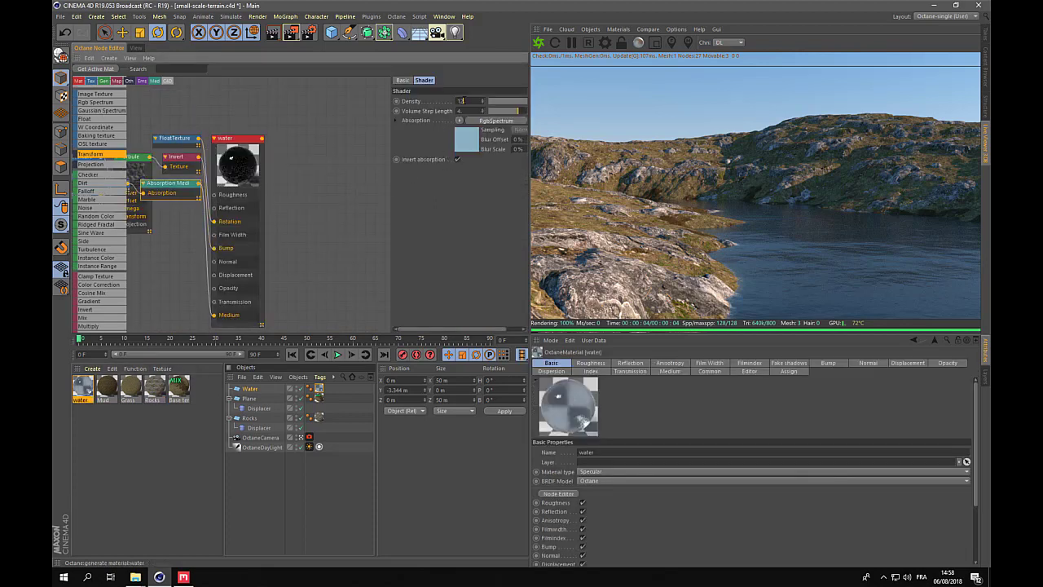
double_click(461, 100)
type("4")
key("Return")
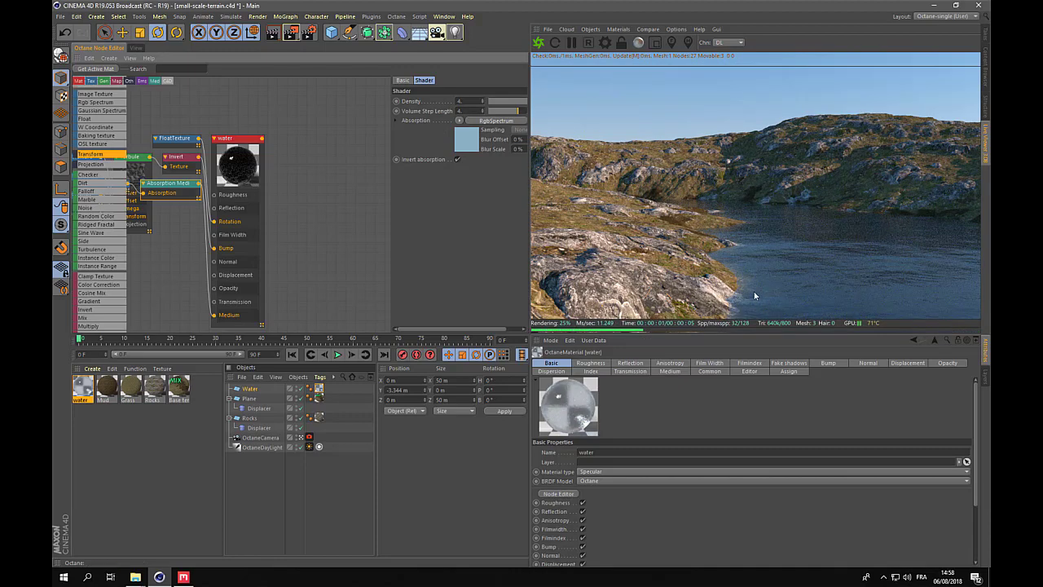
left_click(134, 48)
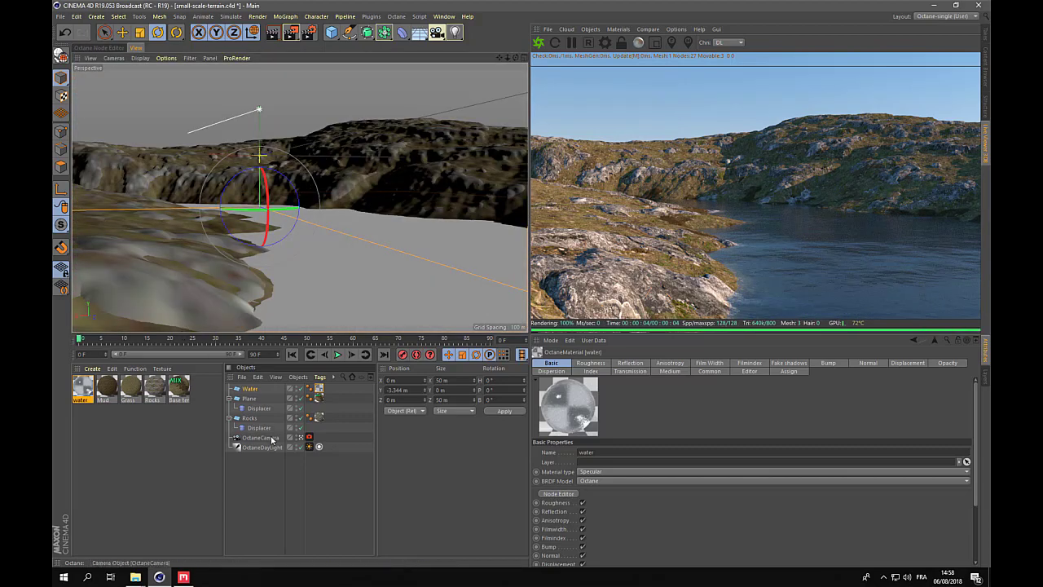
left_click(301, 438)
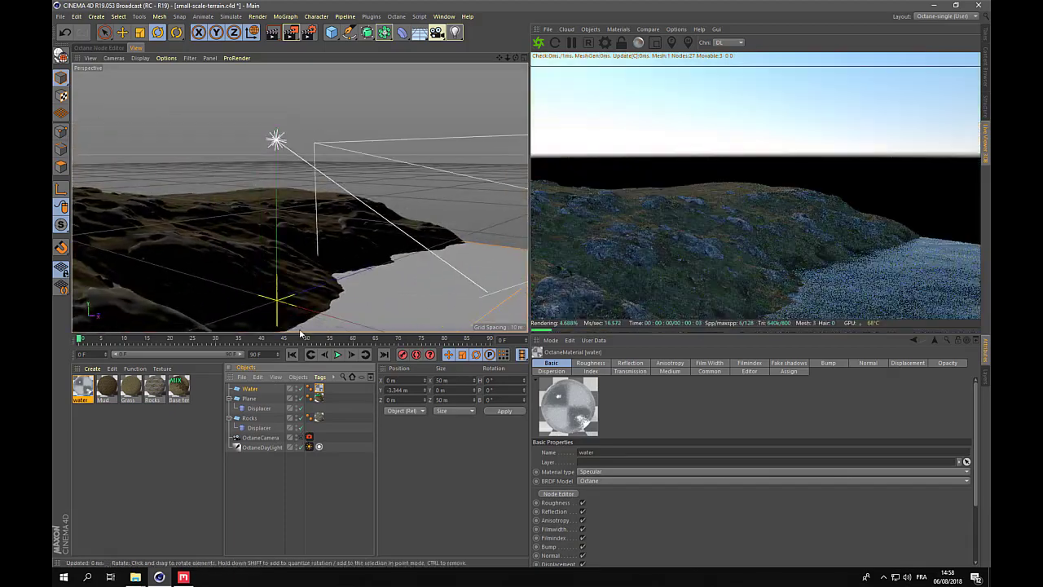
left_click_drag(319, 282, 117, 302, "alt")
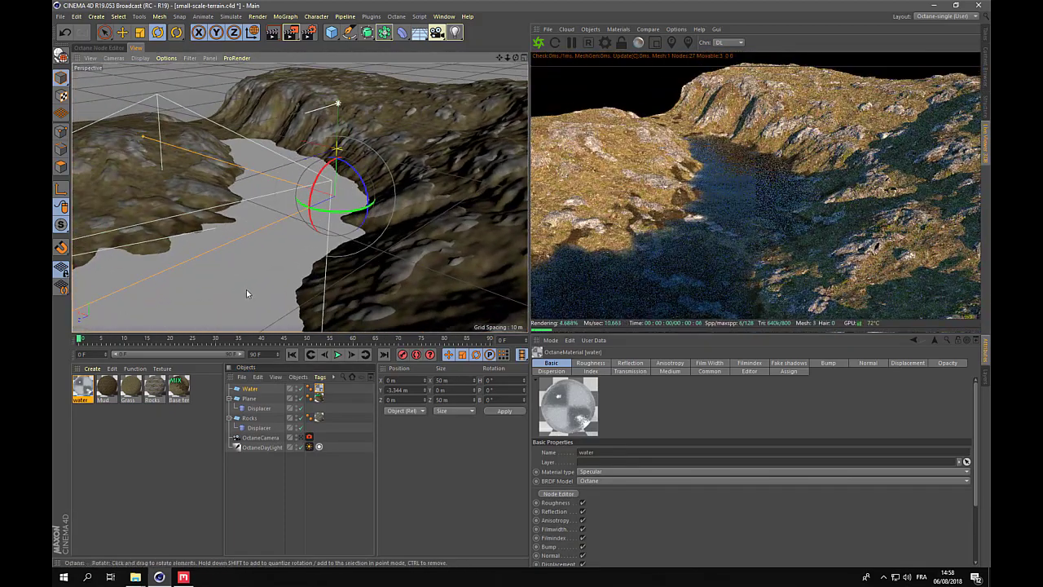
left_click_drag(249, 250, 314, 217, "alt")
scroll(233, 273, "up", 3)
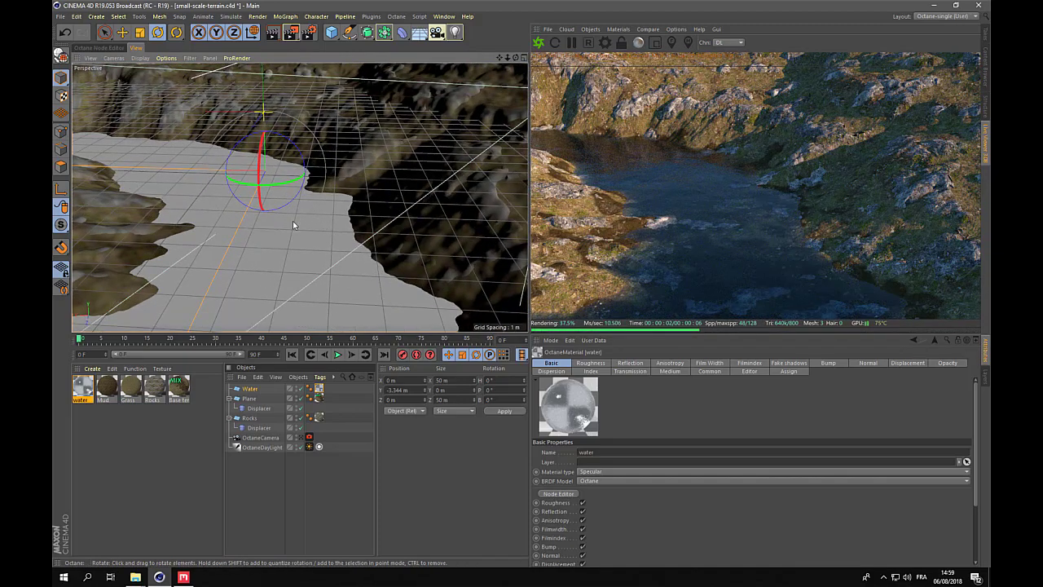
mouse_move(301, 209)
left_mouse_down("alt")
mouse_move(243, 278)
mouse_move(304, 242)
left_mouse_up("alt")
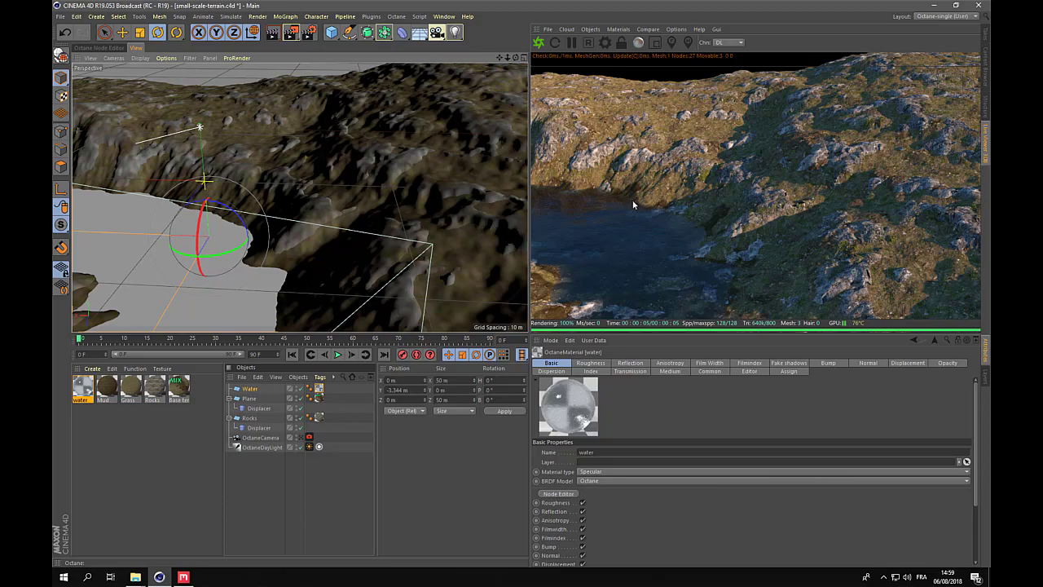
left_click_drag(321, 228, 392, 165, "alt")
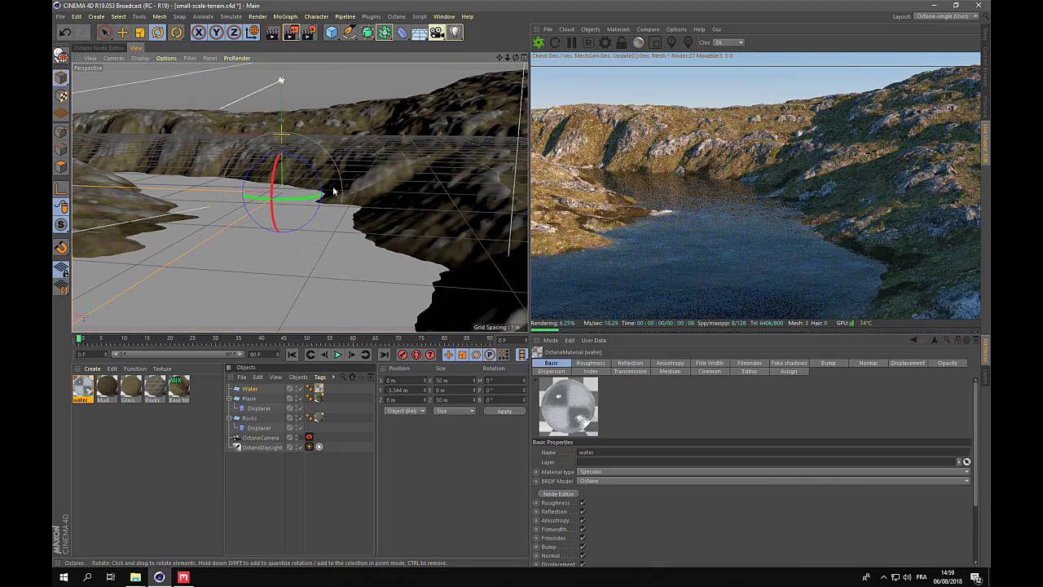
left_click_drag(334, 191, 362, 186, "alt")
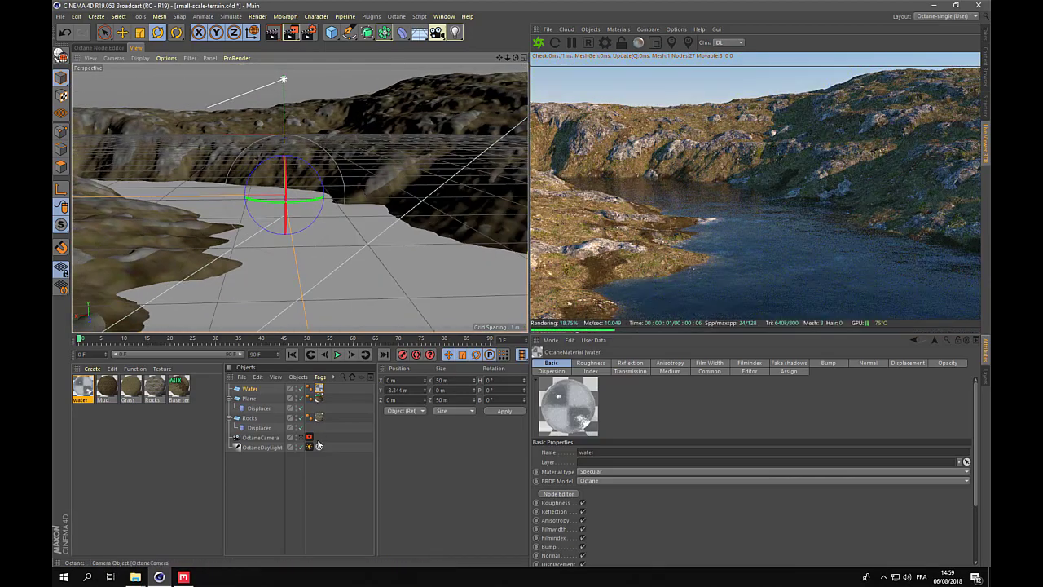
left_click_drag(303, 285, 299, 324, "alt")
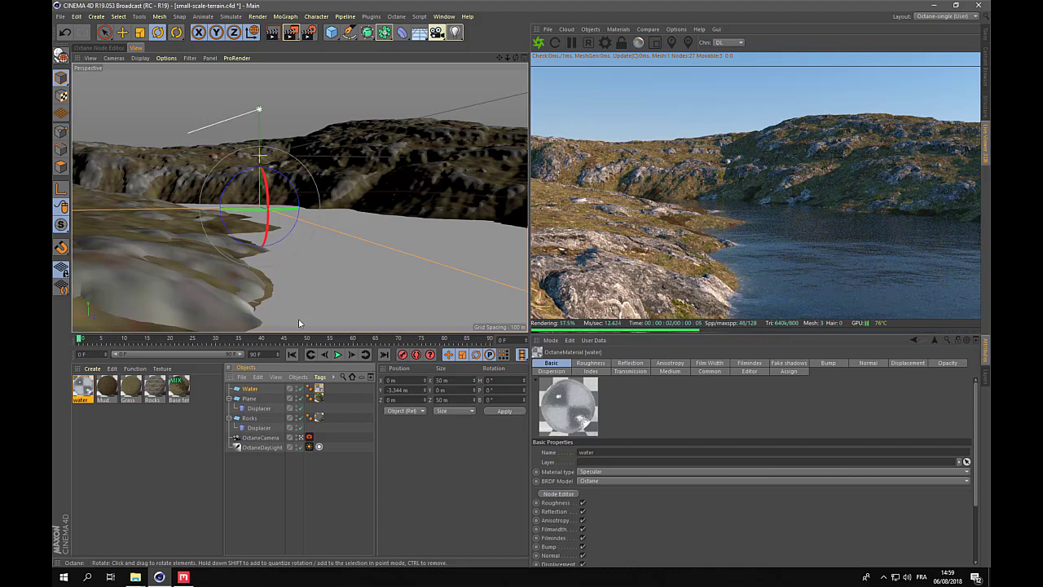